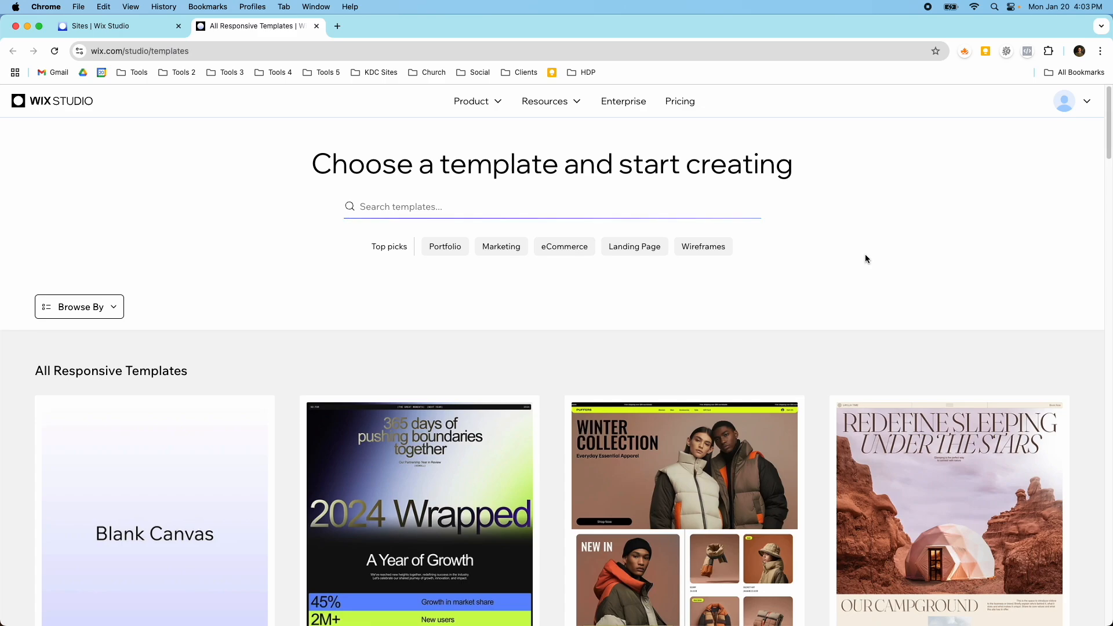
# Step: Filter the template gallery to the Wireframes category
pyautogui.scroll(-5, 878, 259)
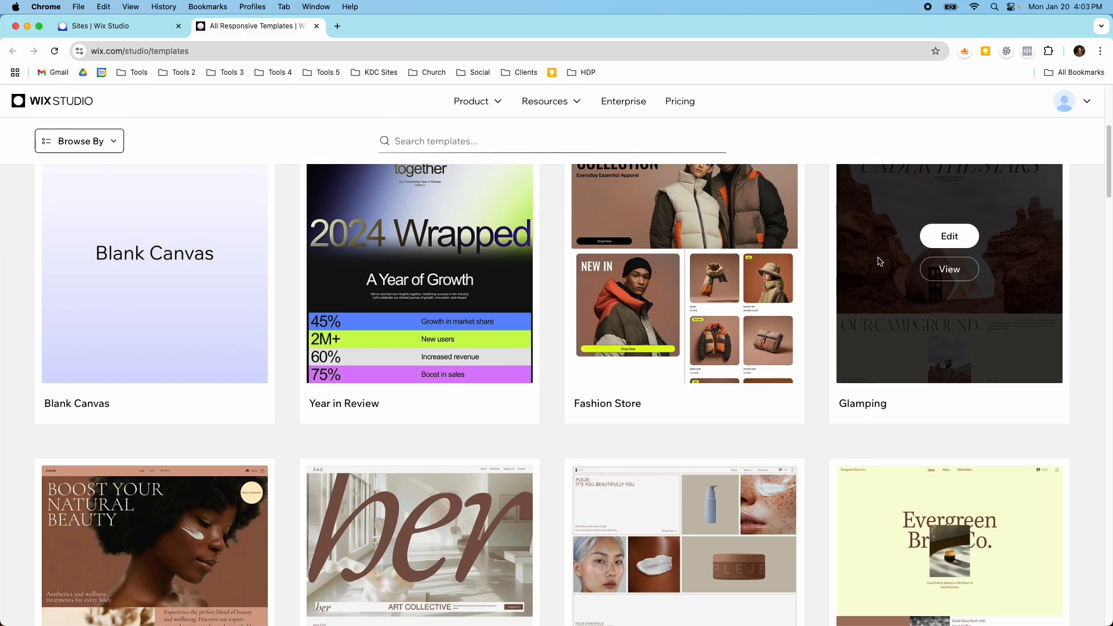
pyautogui.scroll(5, 878, 262)
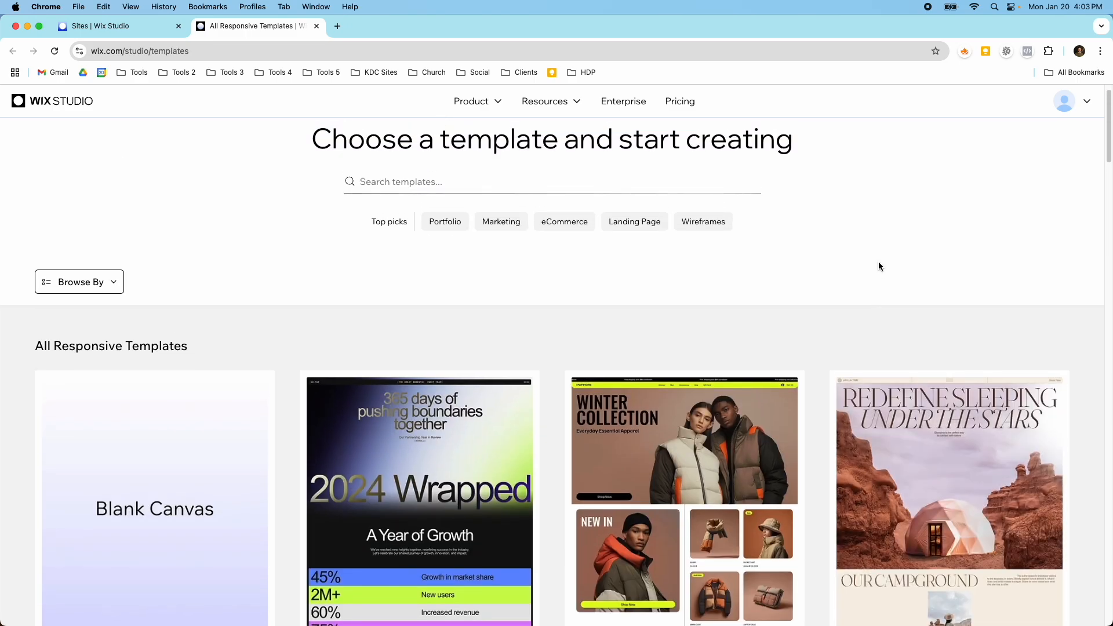
pyautogui.scroll(-4, 879, 266)
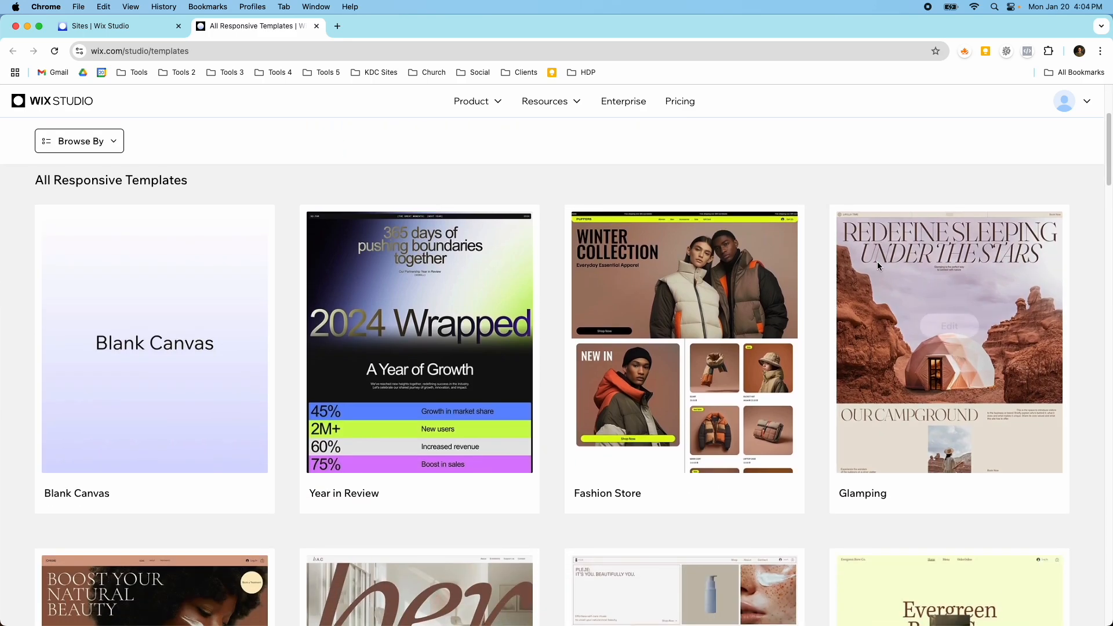
pyautogui.scroll(-1, 879, 266)
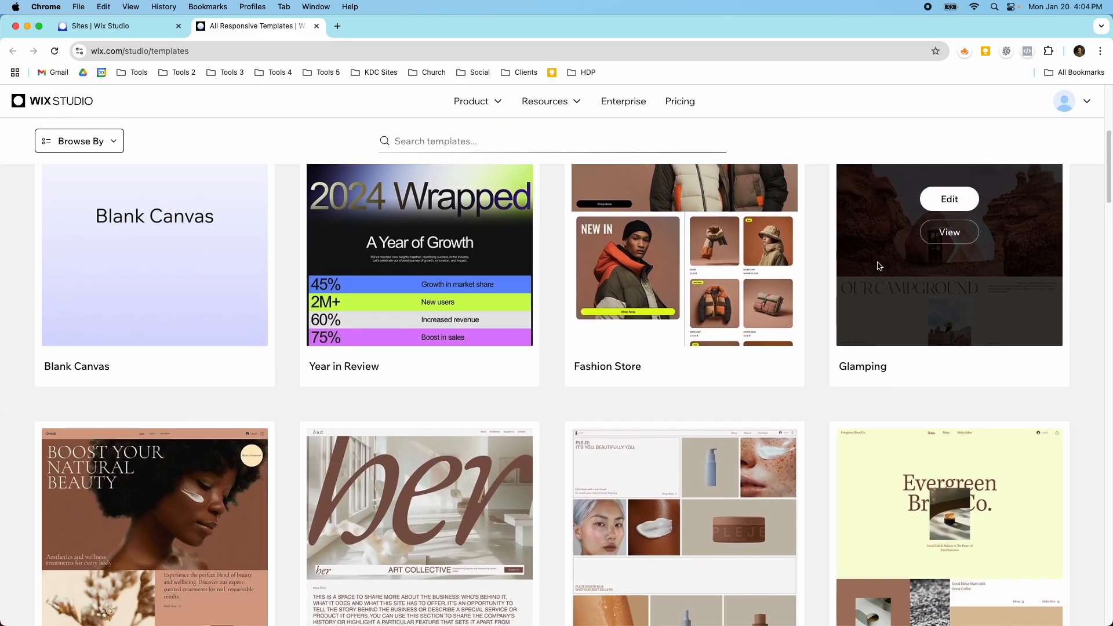
pyautogui.scroll(-5, 879, 266)
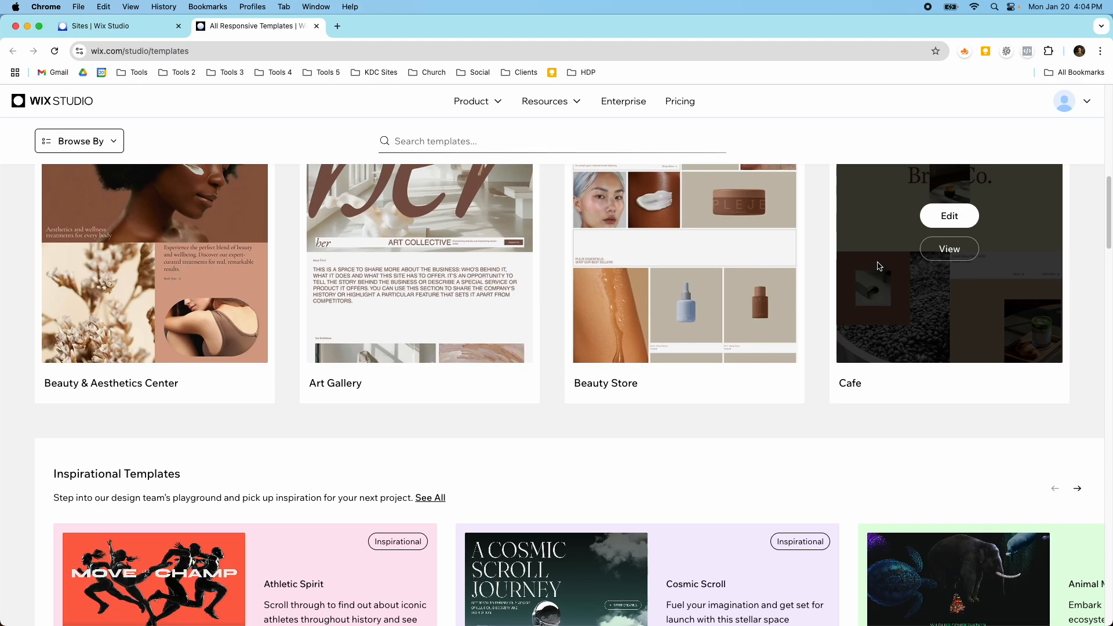
pyautogui.scroll(10, 880, 266)
pyautogui.click(699, 246)
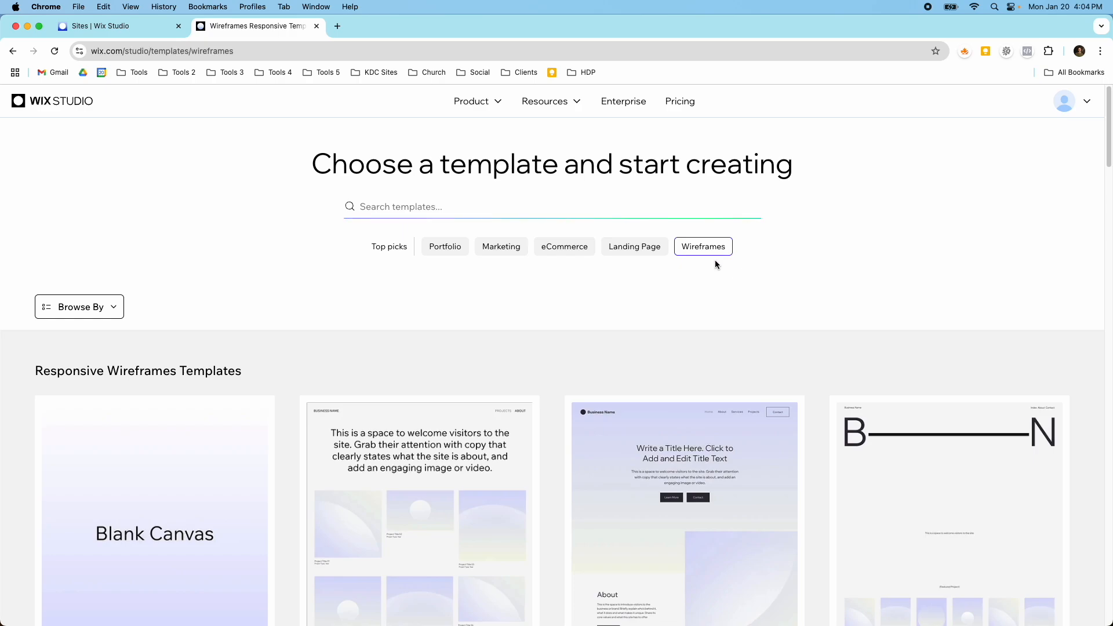
# Step: Look through the wireframe templates, comparing the company site, portfolio, eCommerce, services, event and landing page layouts
pyautogui.scroll(-5, 733, 297)
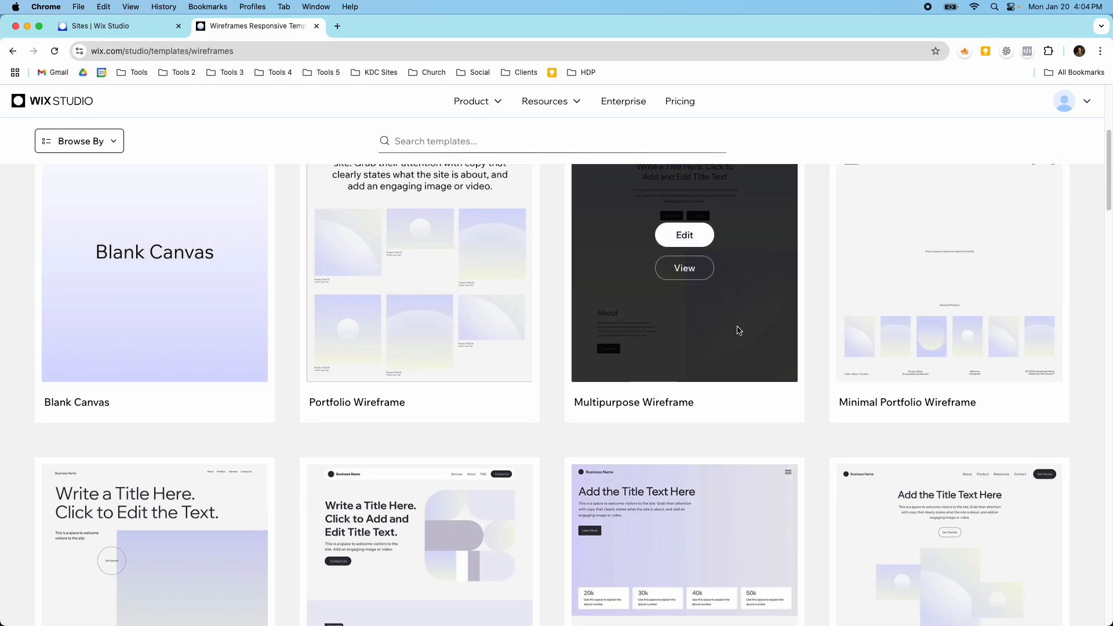
pyautogui.scroll(5, 737, 327)
pyautogui.scroll(-7, 737, 327)
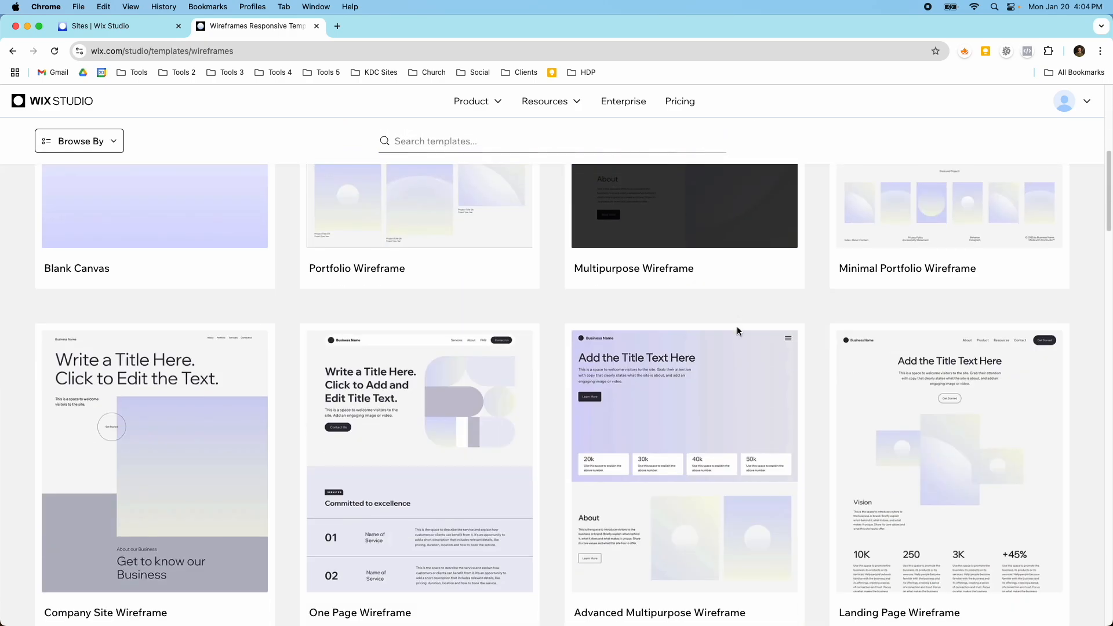
pyautogui.scroll(-2, 737, 328)
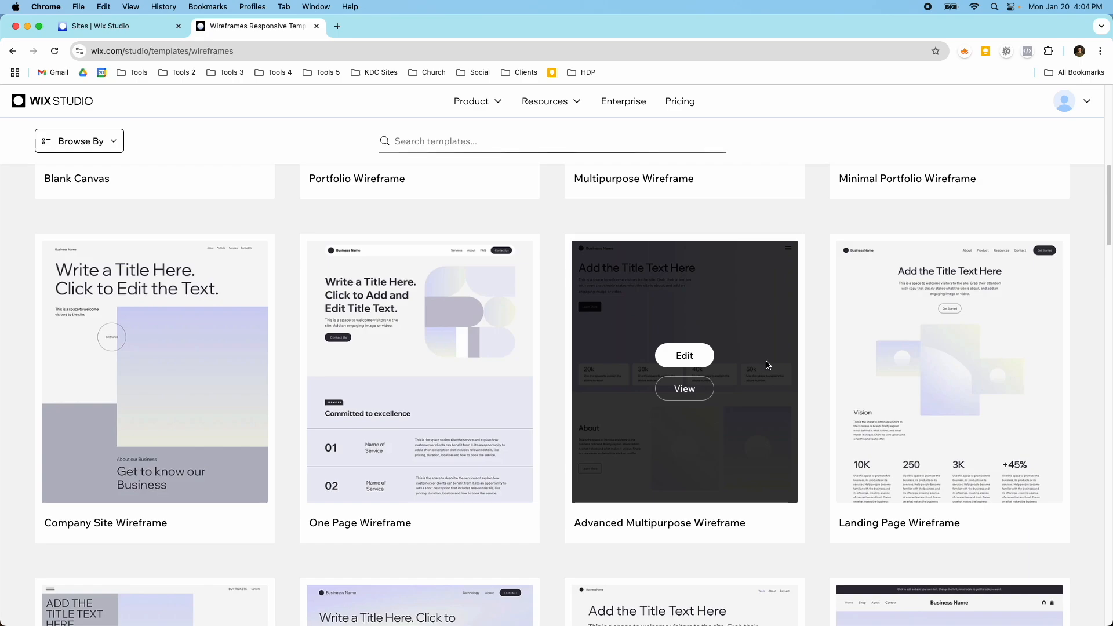
pyautogui.scroll(-3, 760, 356)
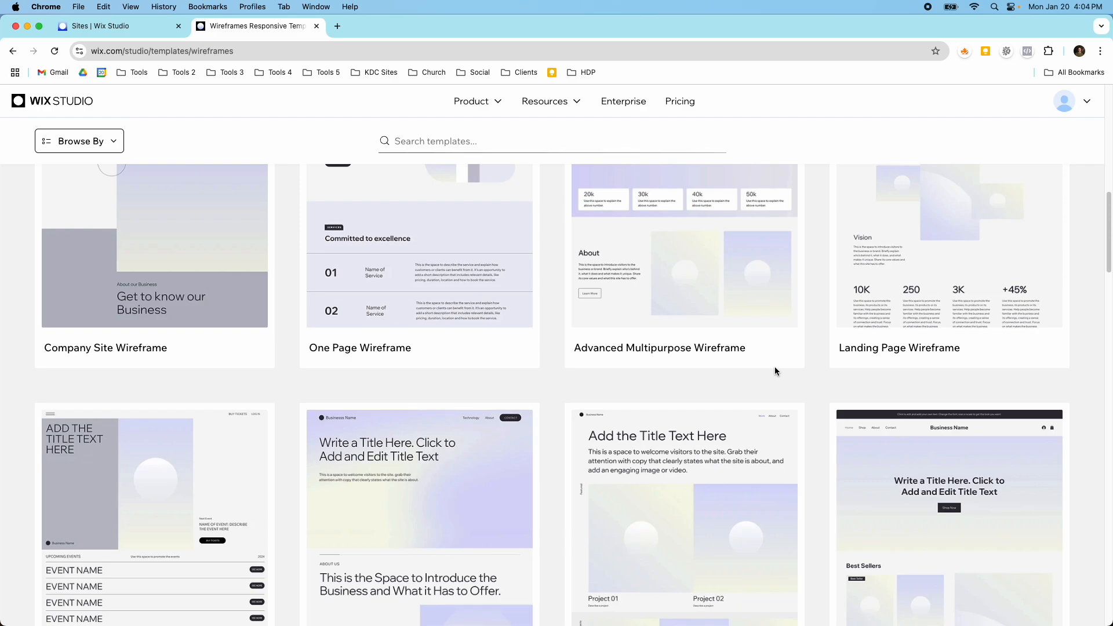
pyautogui.scroll(-4, 836, 380)
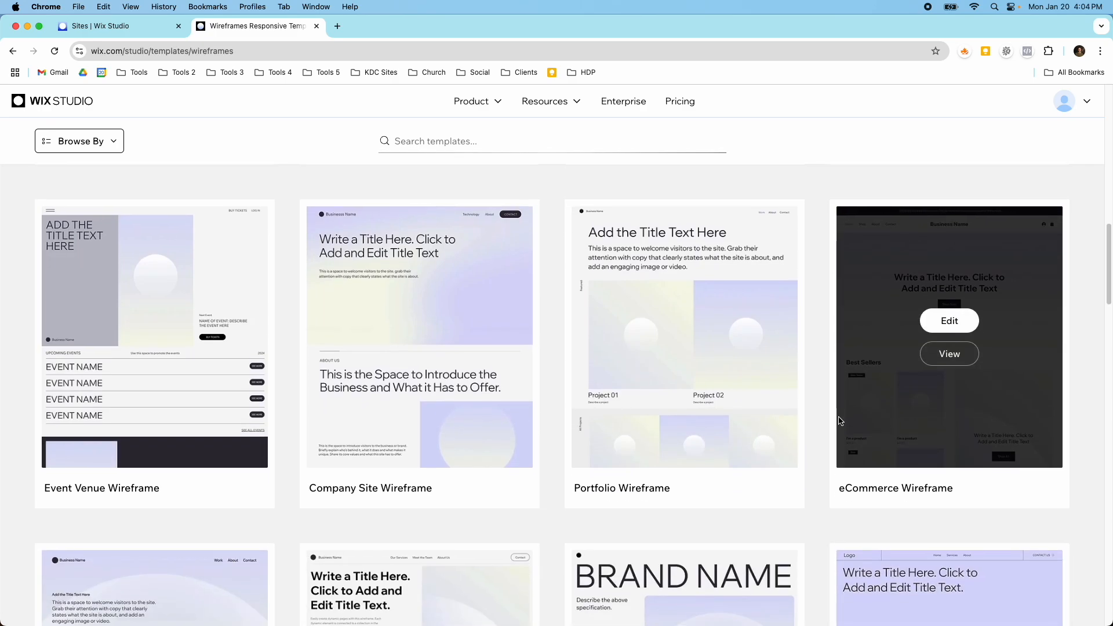
pyautogui.scroll(6, 839, 421)
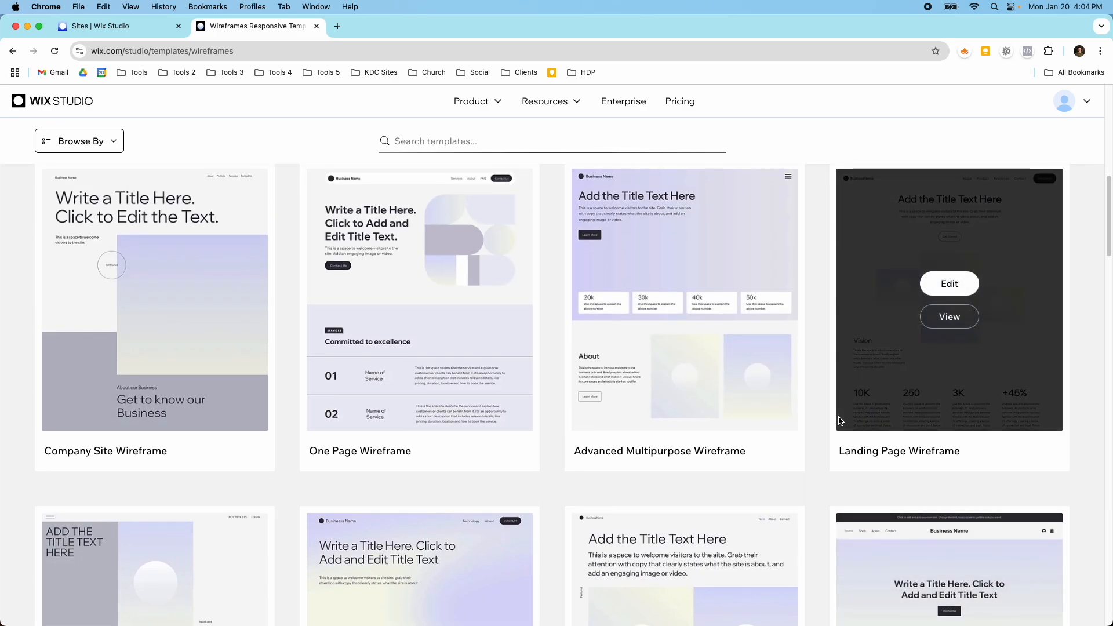
pyautogui.scroll(1, 812, 423)
pyautogui.scroll(-7, 452, 407)
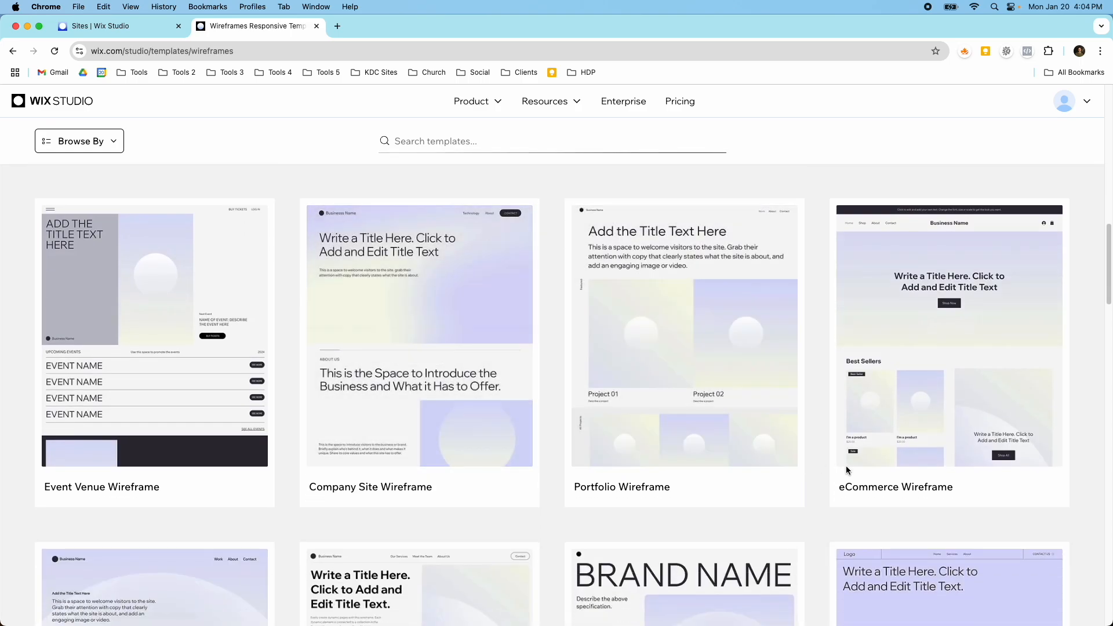
pyautogui.moveTo(857, 465)
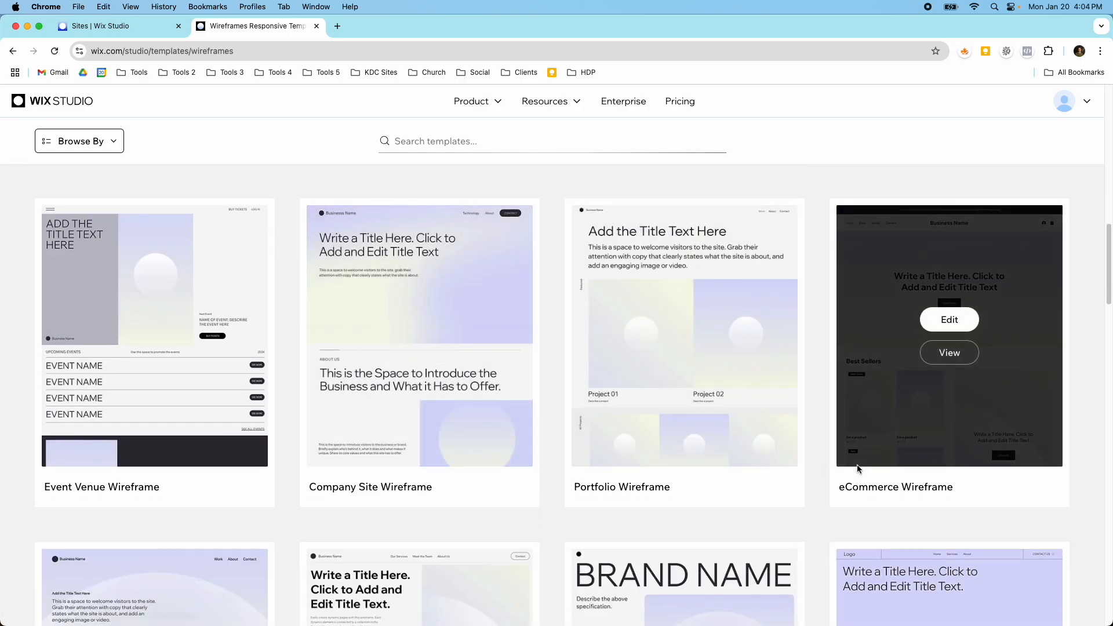
pyautogui.scroll(5, 857, 467)
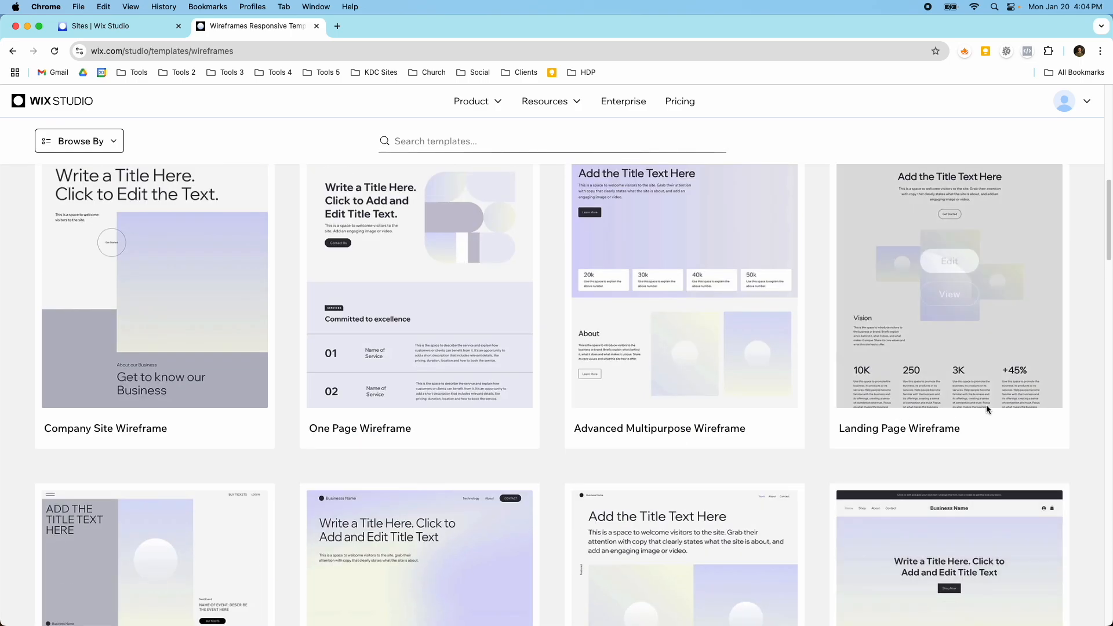
pyautogui.moveTo(978, 409)
pyautogui.scroll(-7, 976, 409)
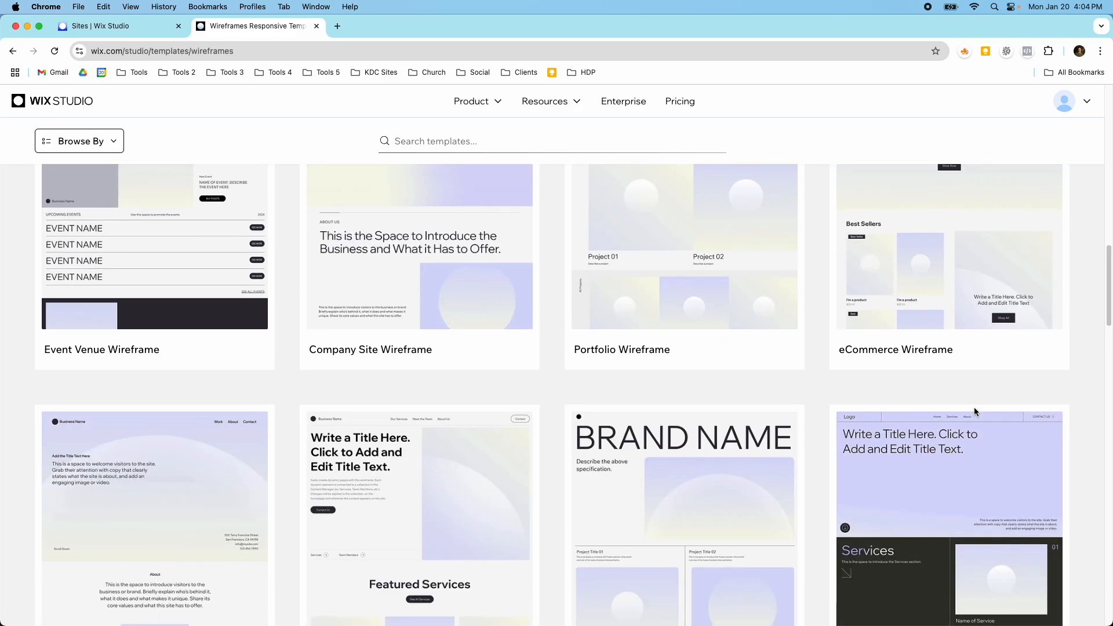
pyautogui.scroll(-8, 974, 413)
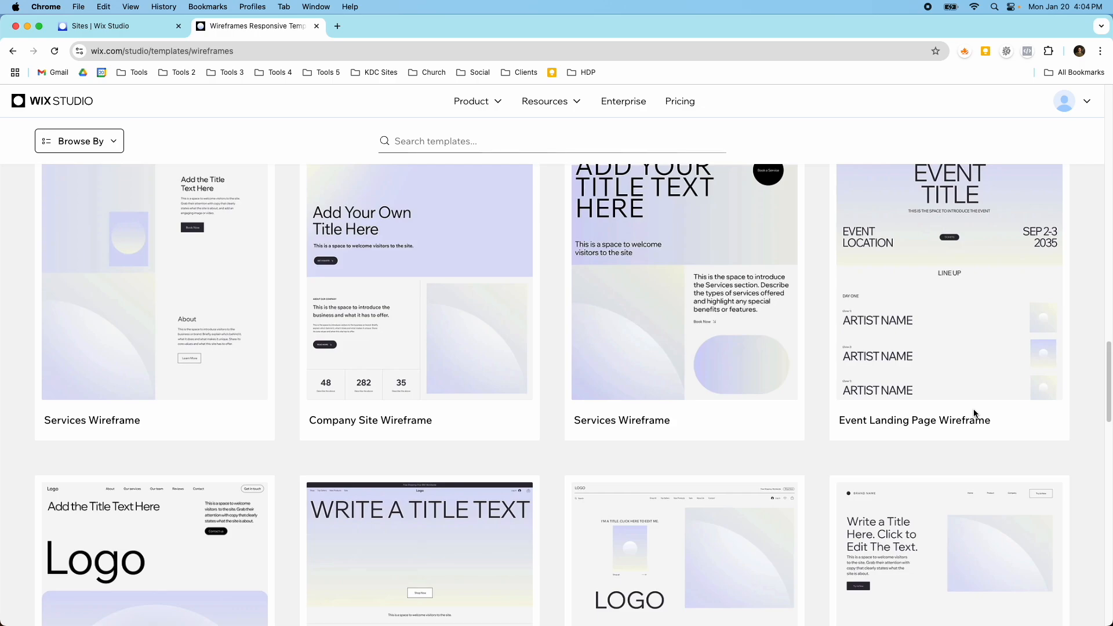
pyautogui.scroll(-4, 959, 419)
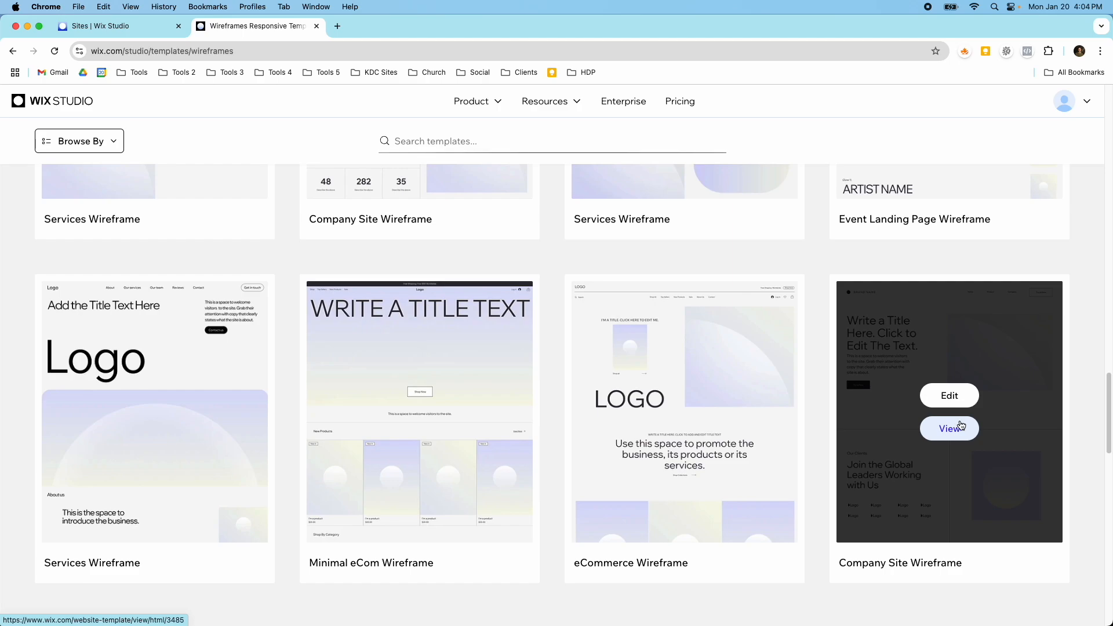
pyautogui.scroll(9, 960, 425)
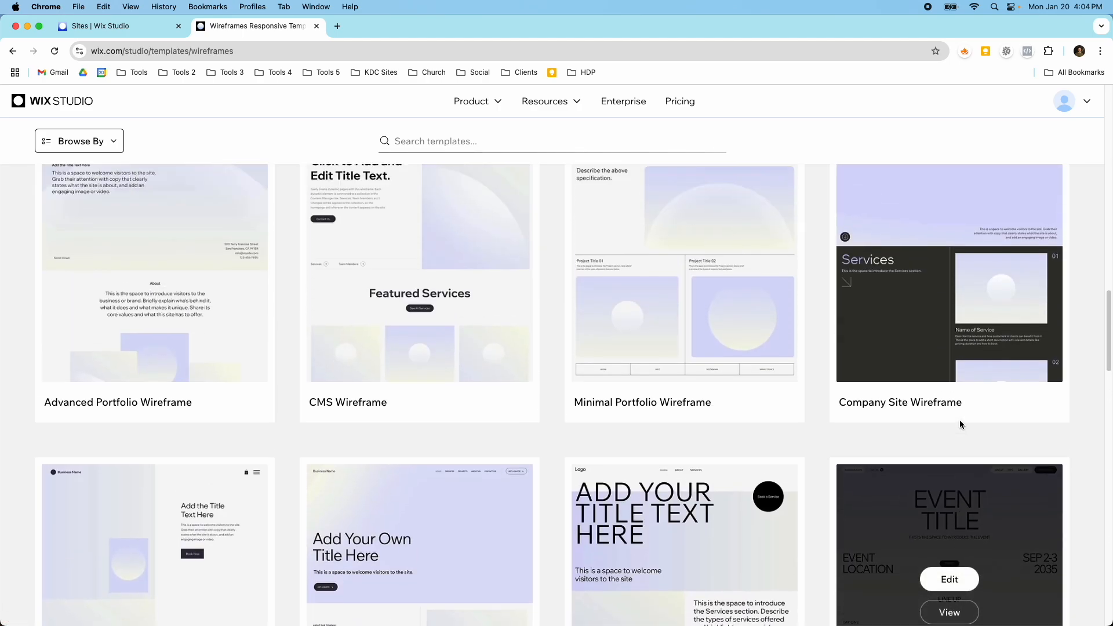
pyautogui.scroll(10, 961, 425)
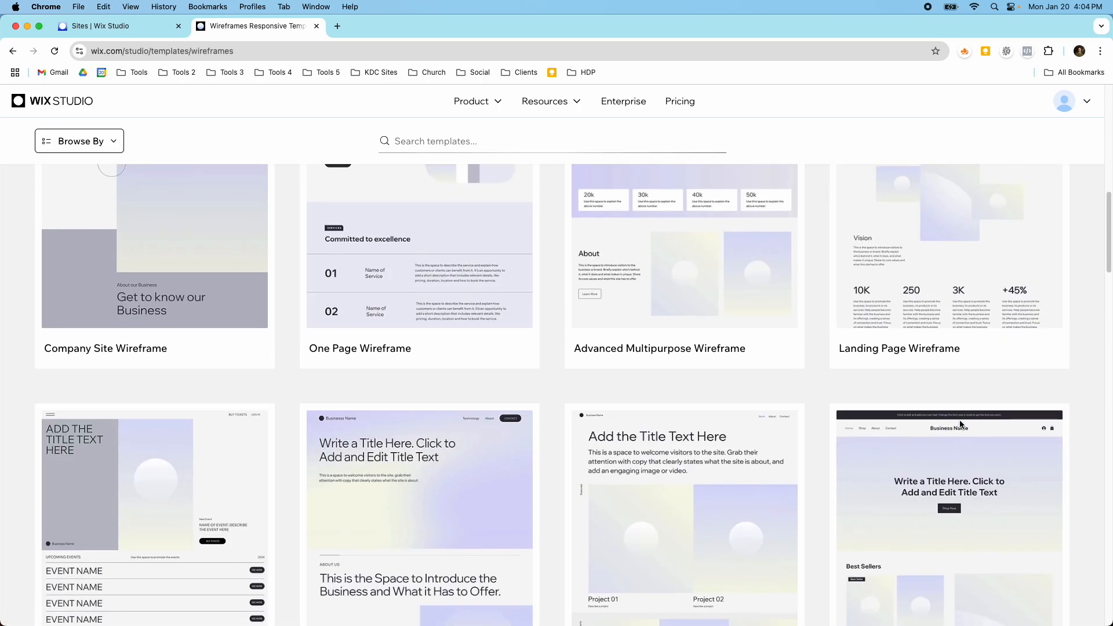
pyautogui.scroll(4, 961, 425)
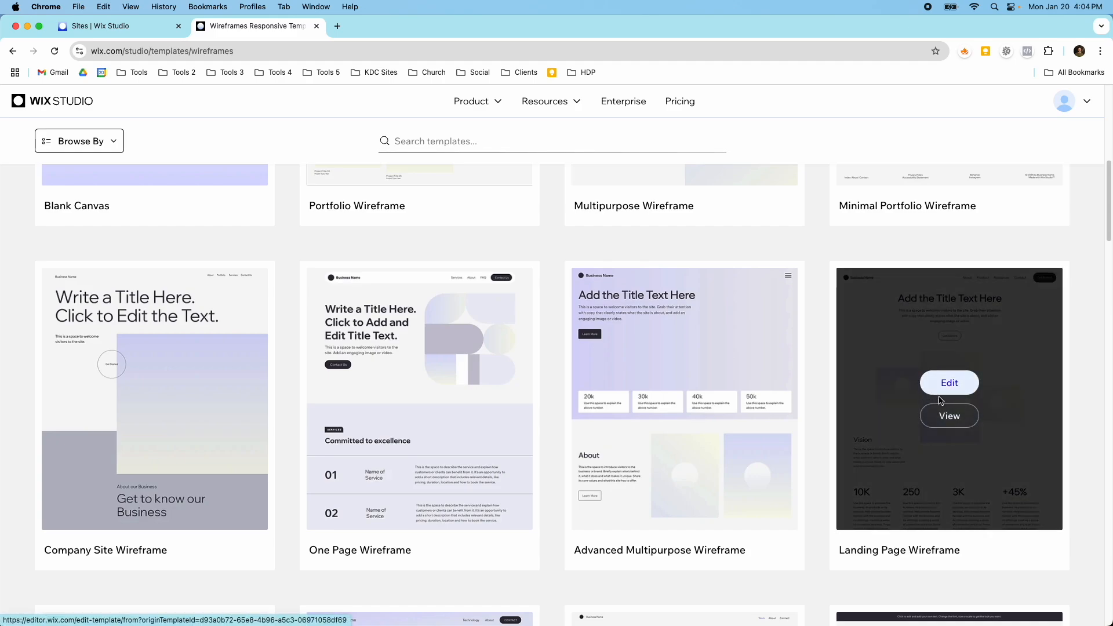
# Step: Preview the Landing Page Wireframe template and examine its sections from the header through Vision, Our Product, Brands and Testimonials
pyautogui.click(942, 417)
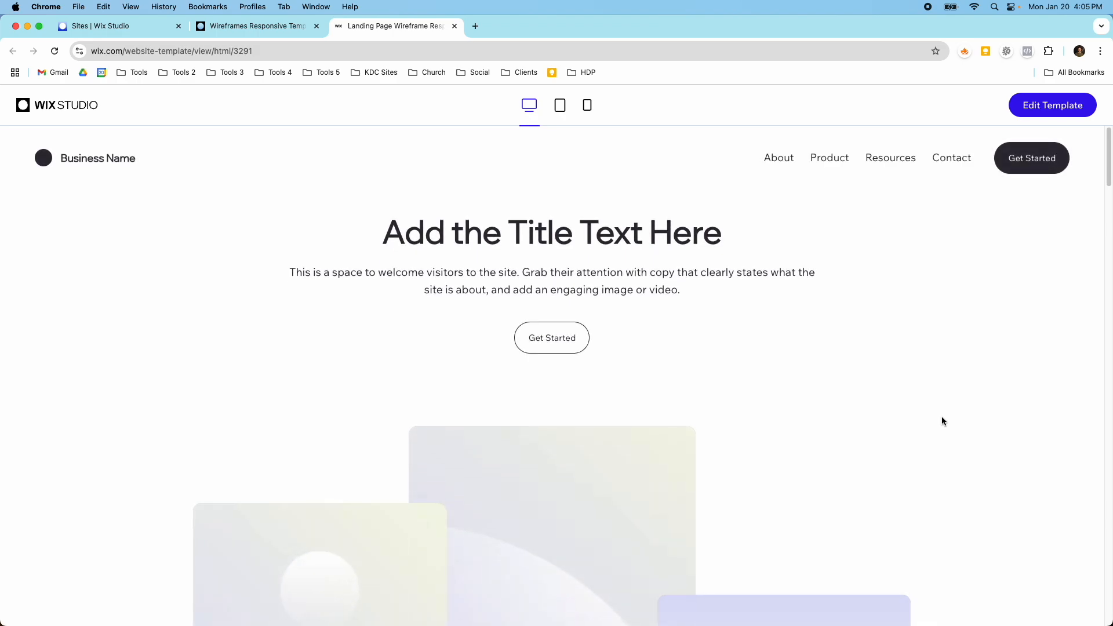
pyautogui.scroll(-7, 932, 423)
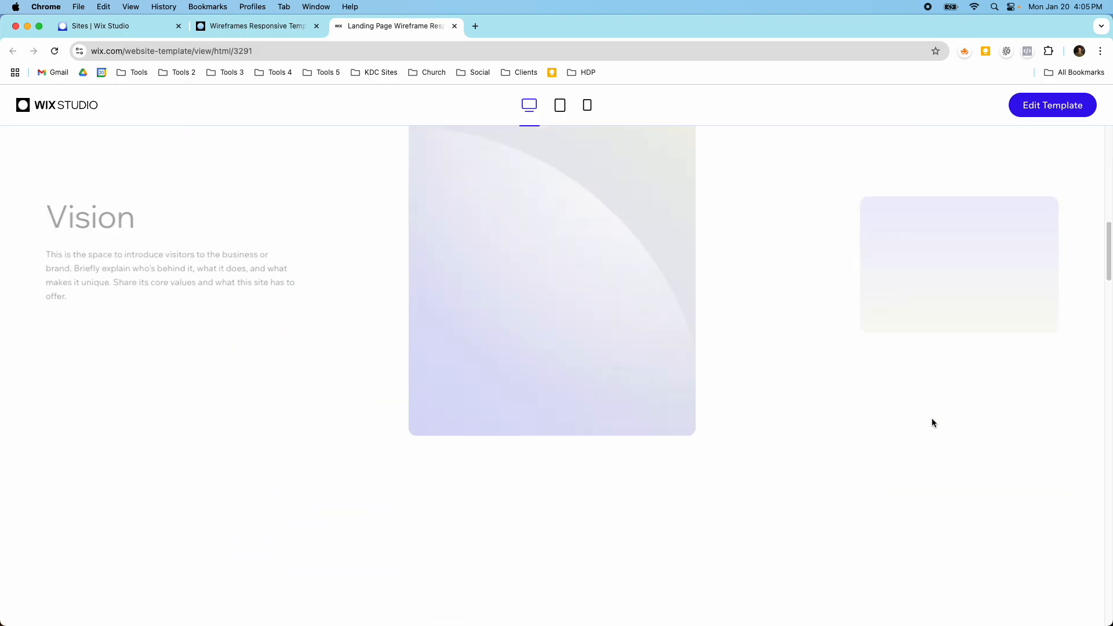
pyautogui.scroll(-10, 932, 422)
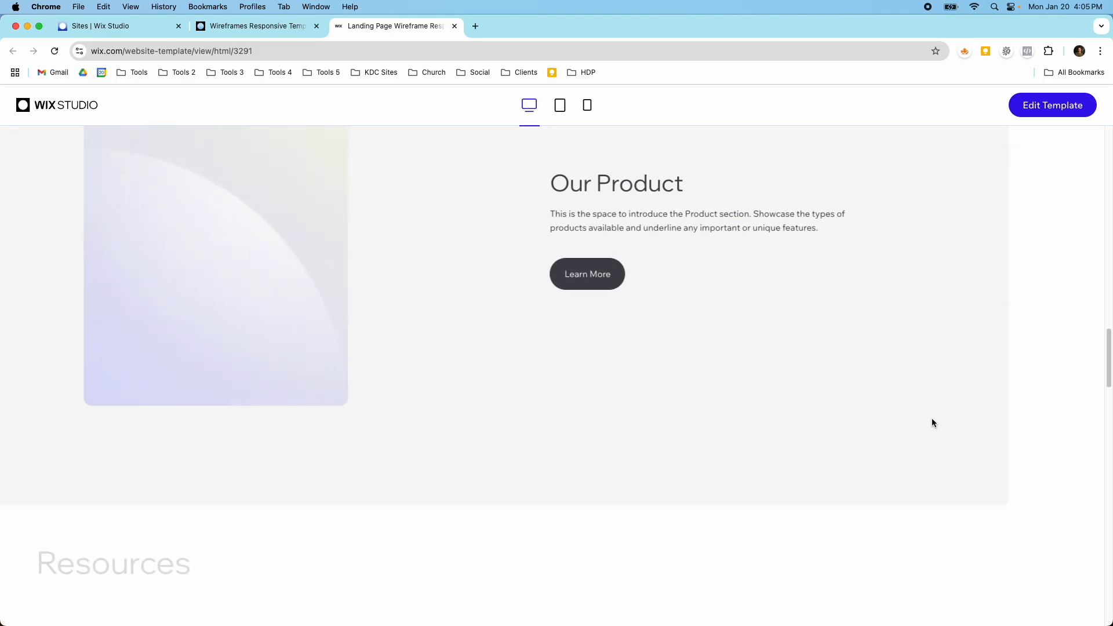
pyautogui.scroll(-10, 932, 422)
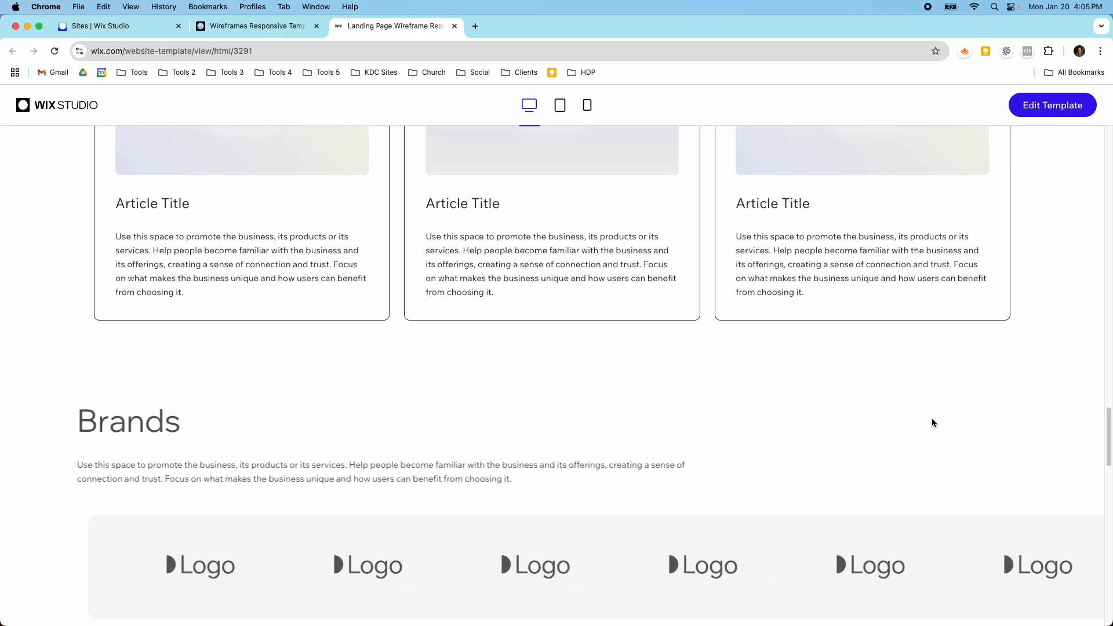
pyautogui.scroll(-5, 932, 423)
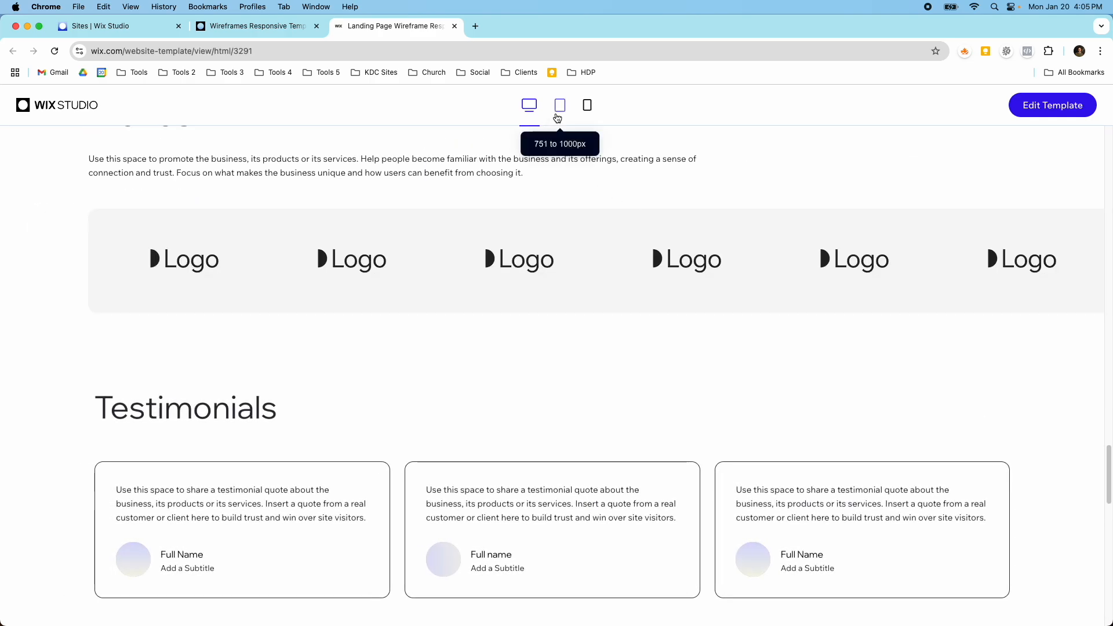
pyautogui.scroll(-5, 639, 242)
pyautogui.scroll(-3, 638, 242)
pyautogui.scroll(20, 639, 243)
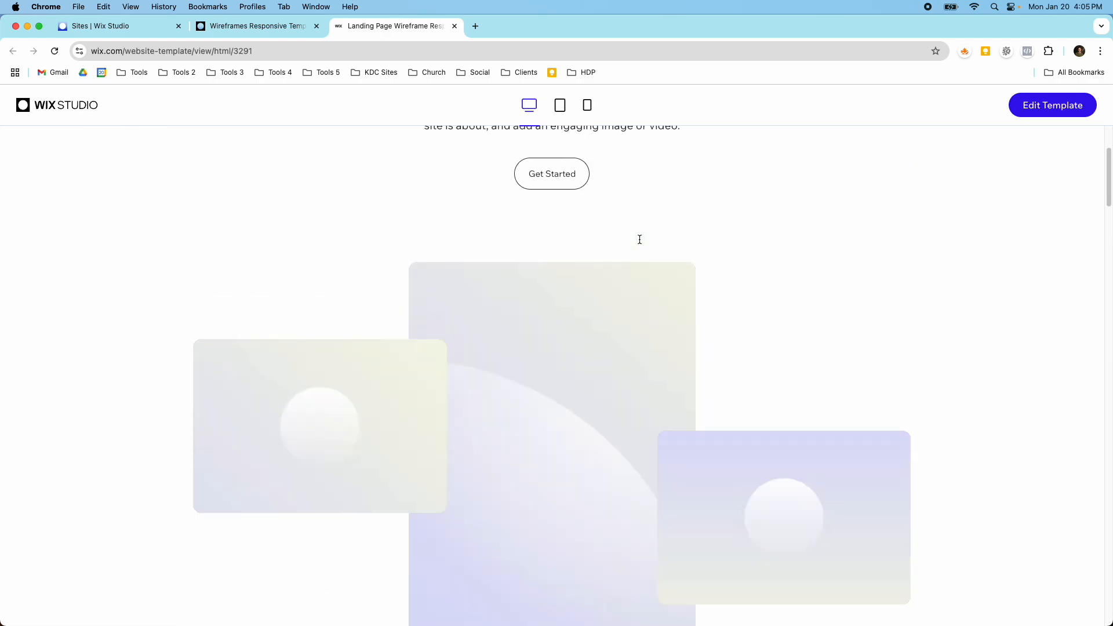
pyautogui.scroll(3, 640, 240)
# Step: Create an editable site from the previewed Landing Page Wireframe template
pyautogui.click(1031, 106)
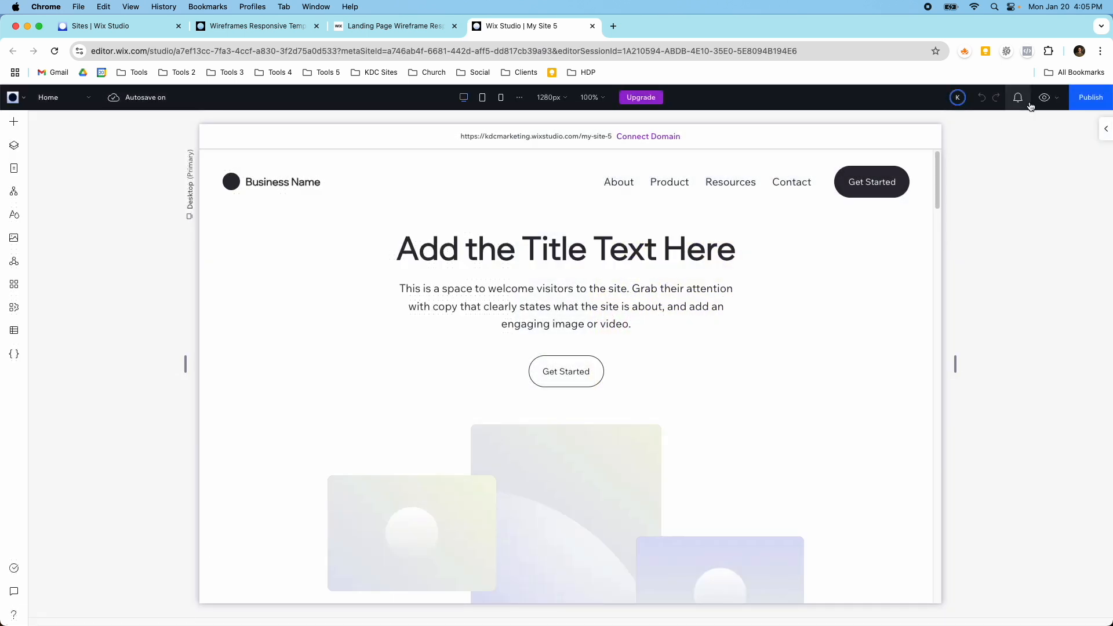
pyautogui.scroll(-3, 629, 209)
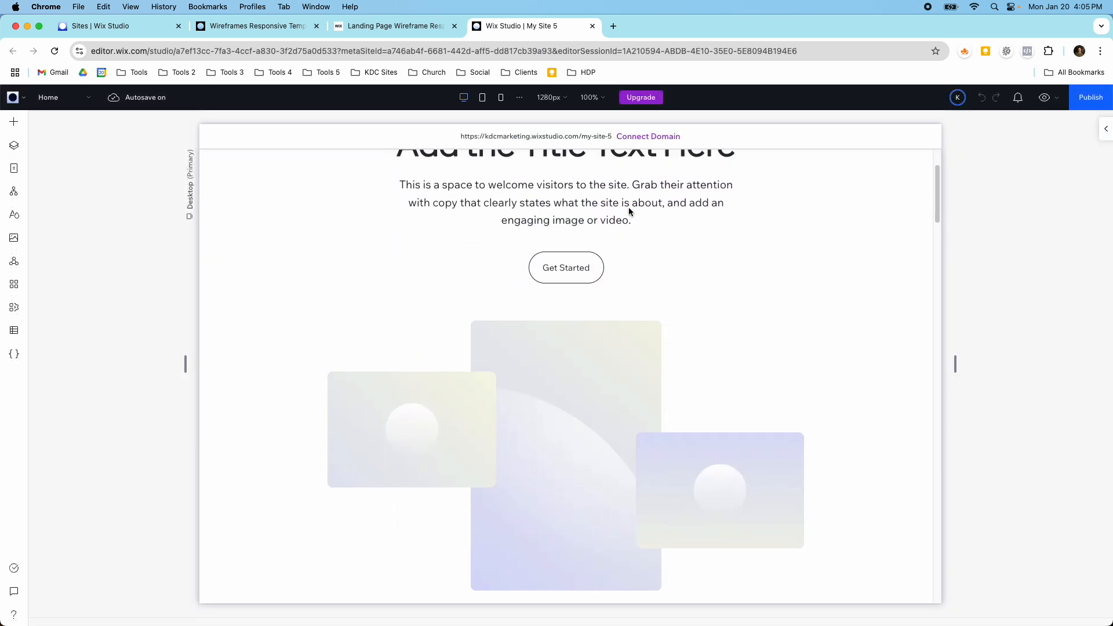
pyautogui.scroll(3, 629, 207)
# Step: Preview the site, test the Product and About links in the header menu, and return to editing
pyautogui.click(1045, 97)
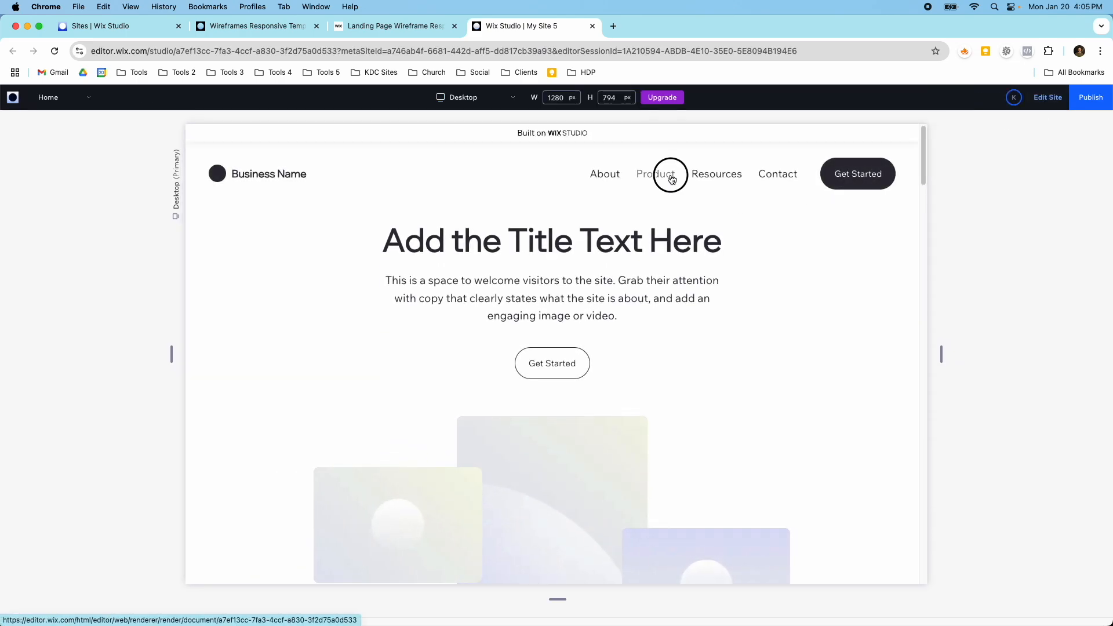
pyautogui.click(671, 177)
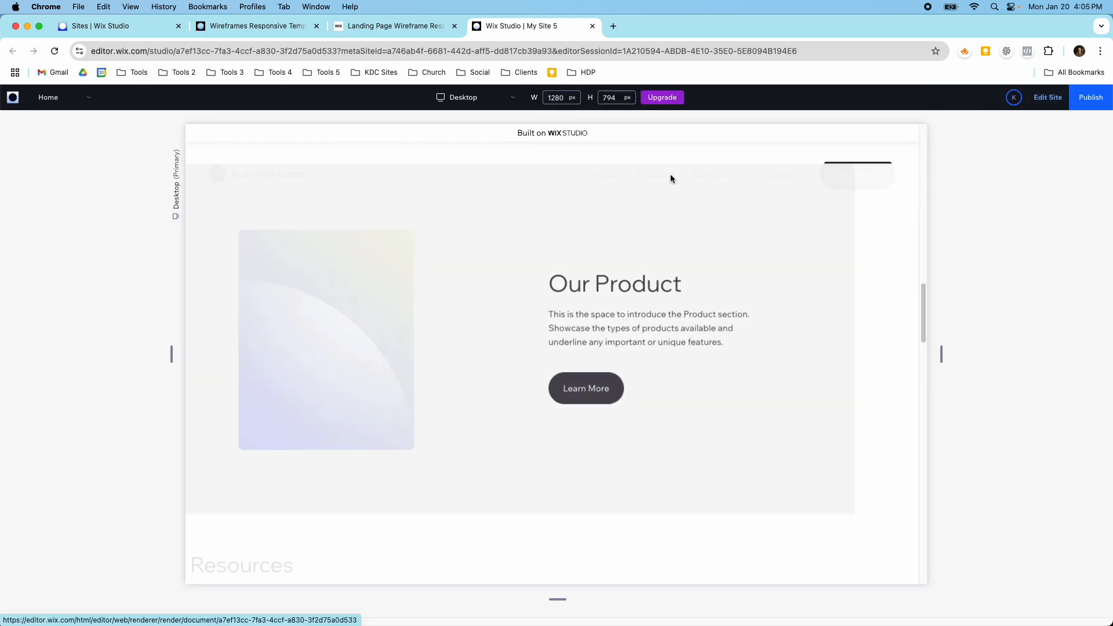
pyautogui.scroll(20, 670, 175)
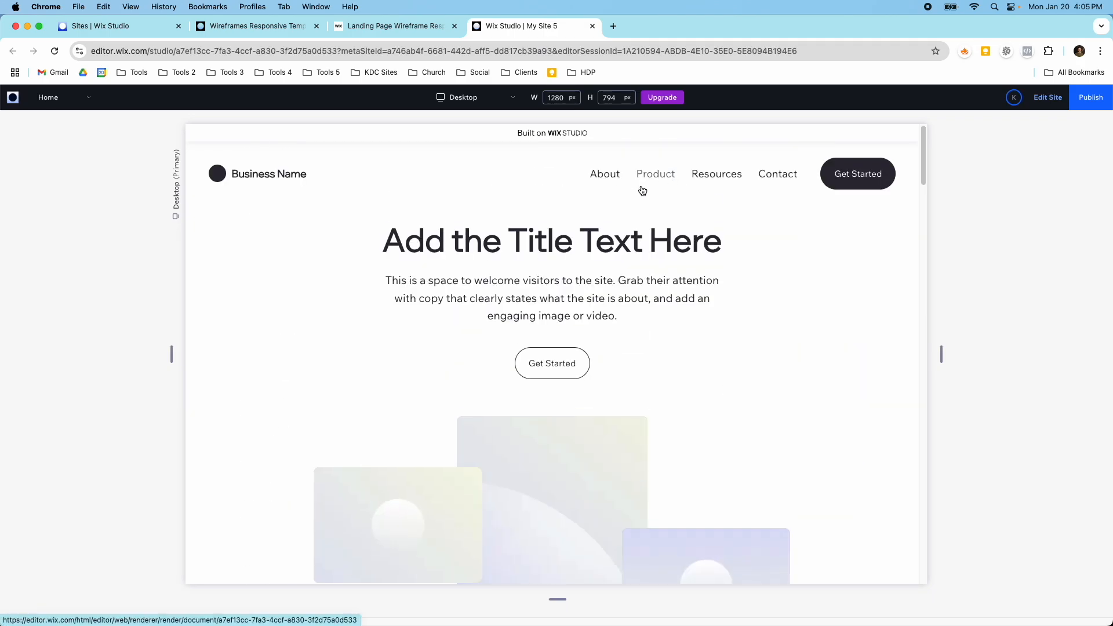
pyautogui.click(607, 176)
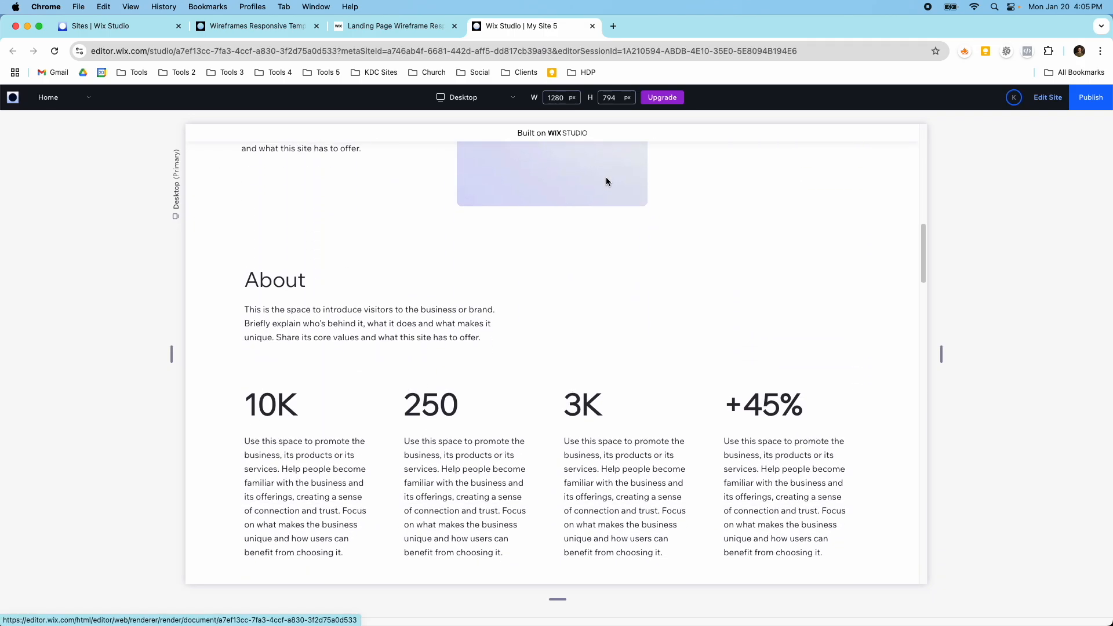
pyautogui.scroll(15, 607, 176)
pyautogui.click(1048, 97)
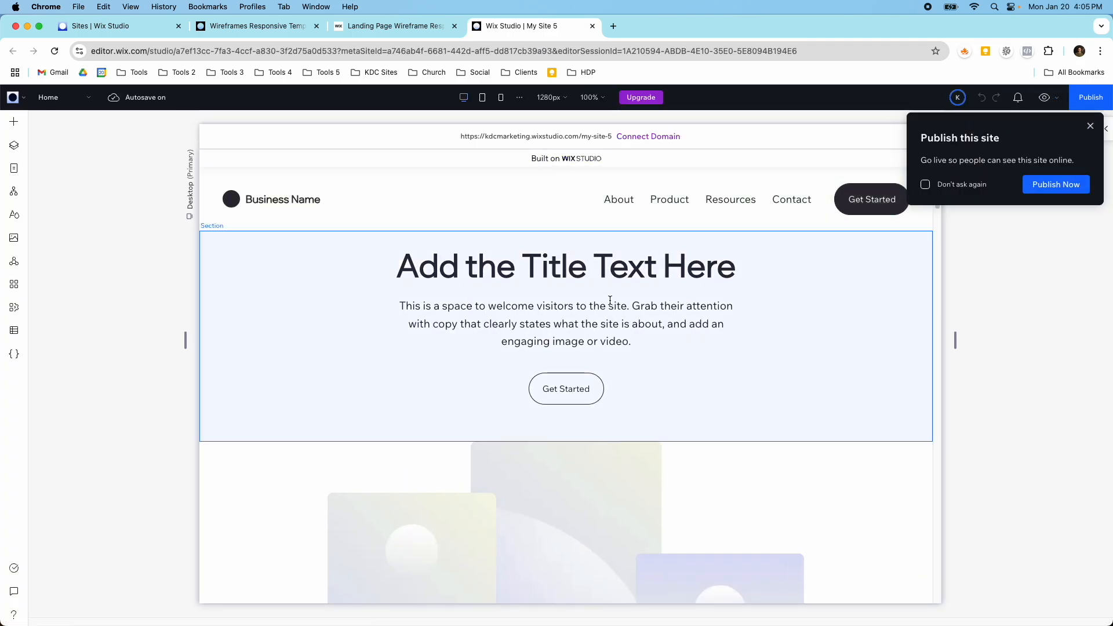
# Step: Look over the page sections in the editor and dismiss the publish prompt with Don't ask again enabled
pyautogui.scroll(-15, 606, 304)
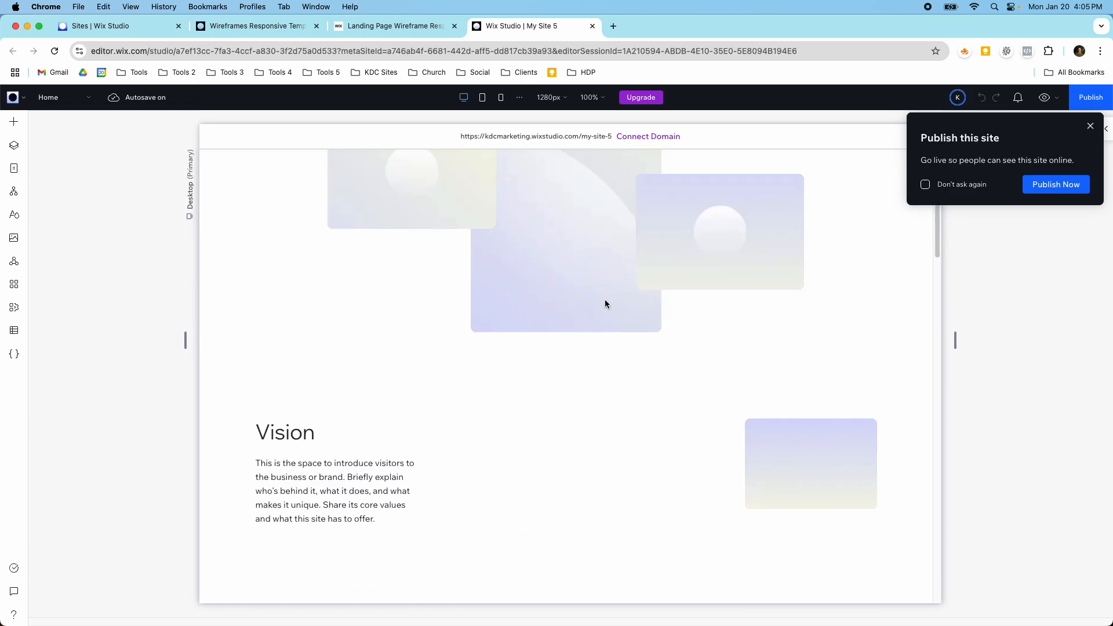
pyautogui.scroll(-10, 606, 304)
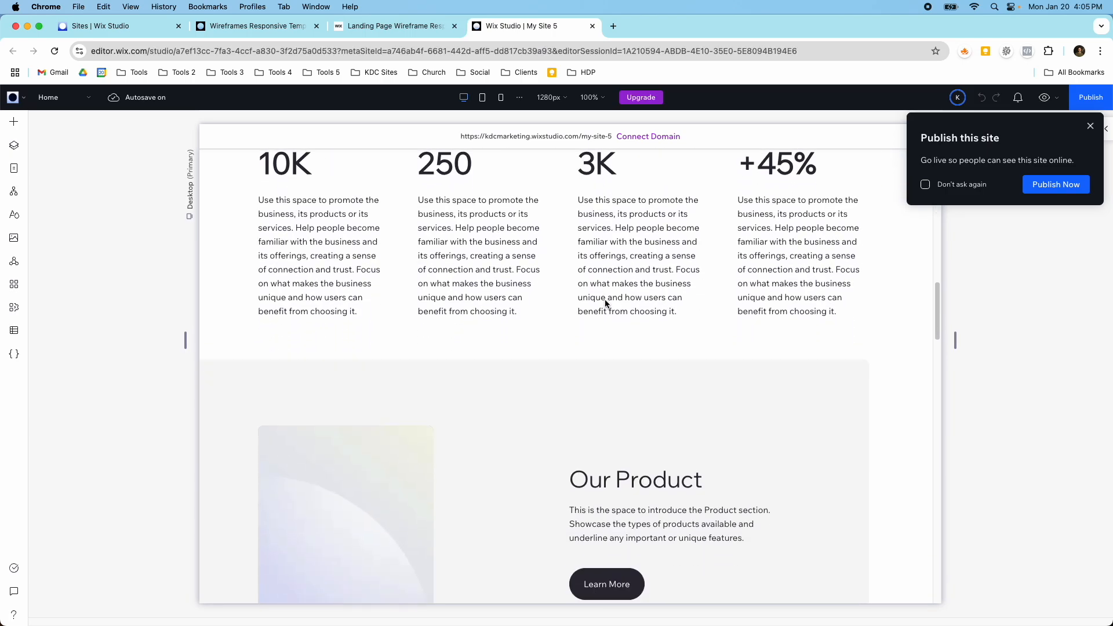
pyautogui.scroll(-12, 606, 304)
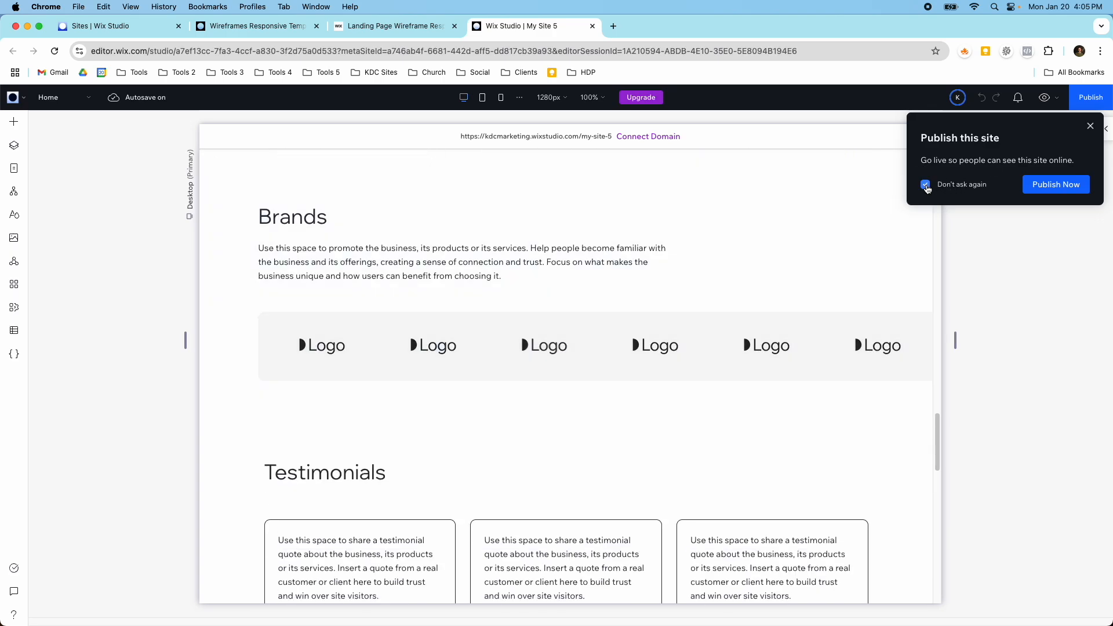
pyautogui.click(1091, 126)
pyautogui.scroll(20, 911, 228)
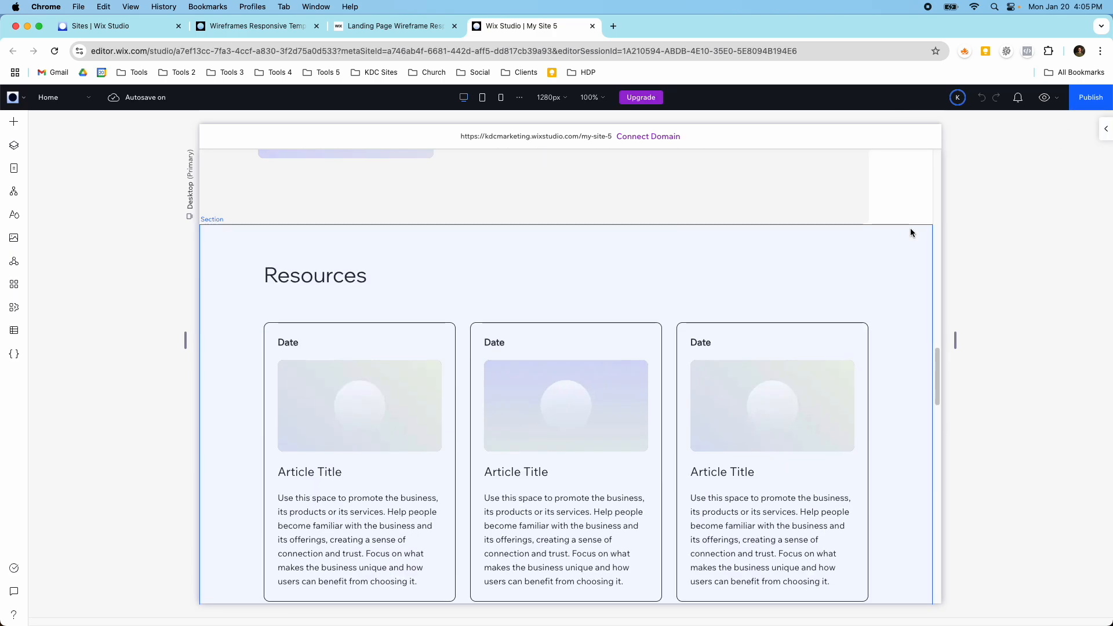
pyautogui.scroll(8, 909, 239)
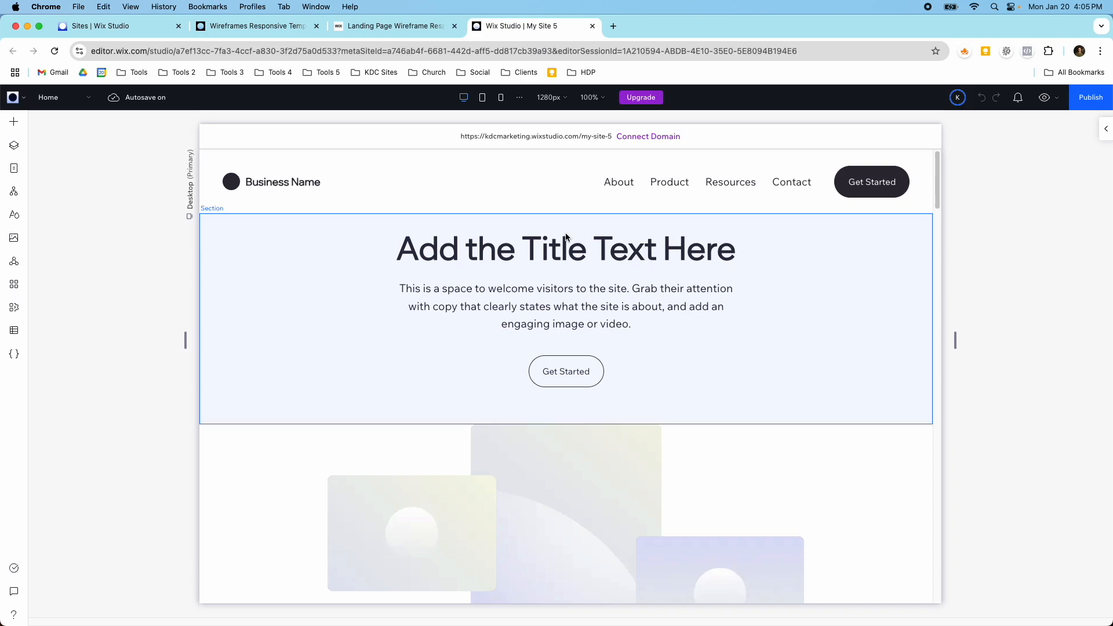
# Step: In the site's typography styles, replace the Wix Madefor Display font with Playfair Display Bold
pyautogui.click(15, 217)
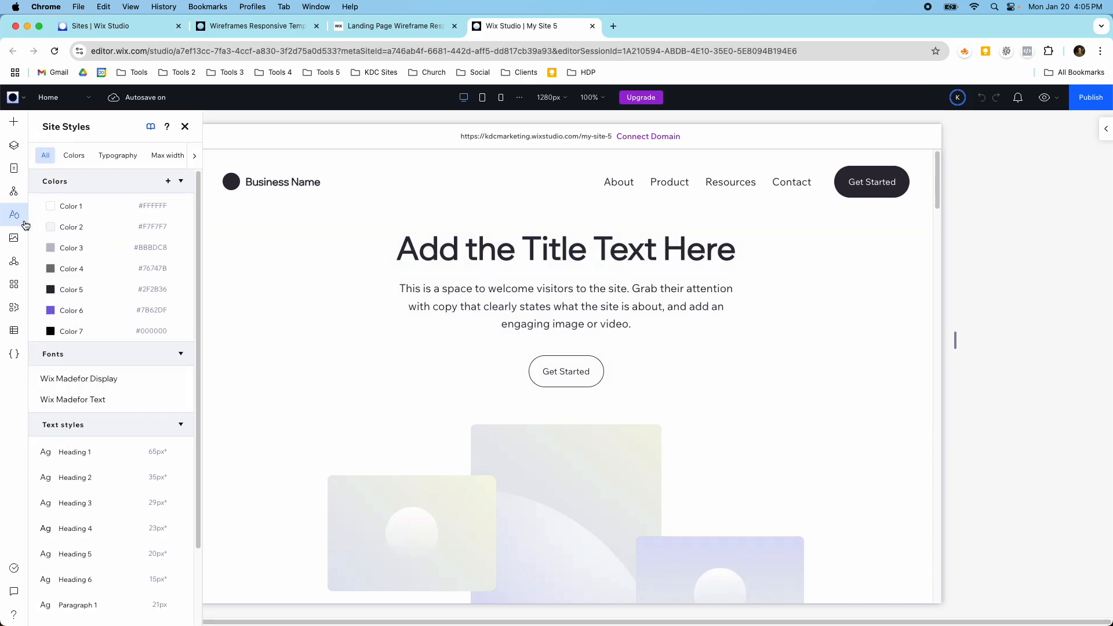
pyautogui.click(118, 156)
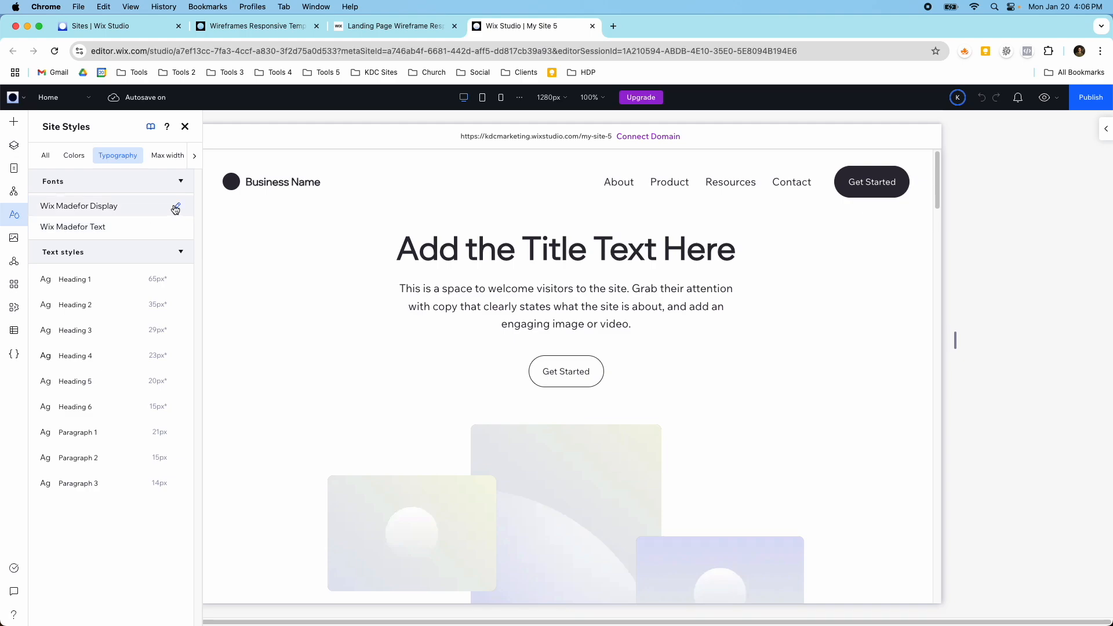
pyautogui.click(177, 208)
pyautogui.click(247, 260)
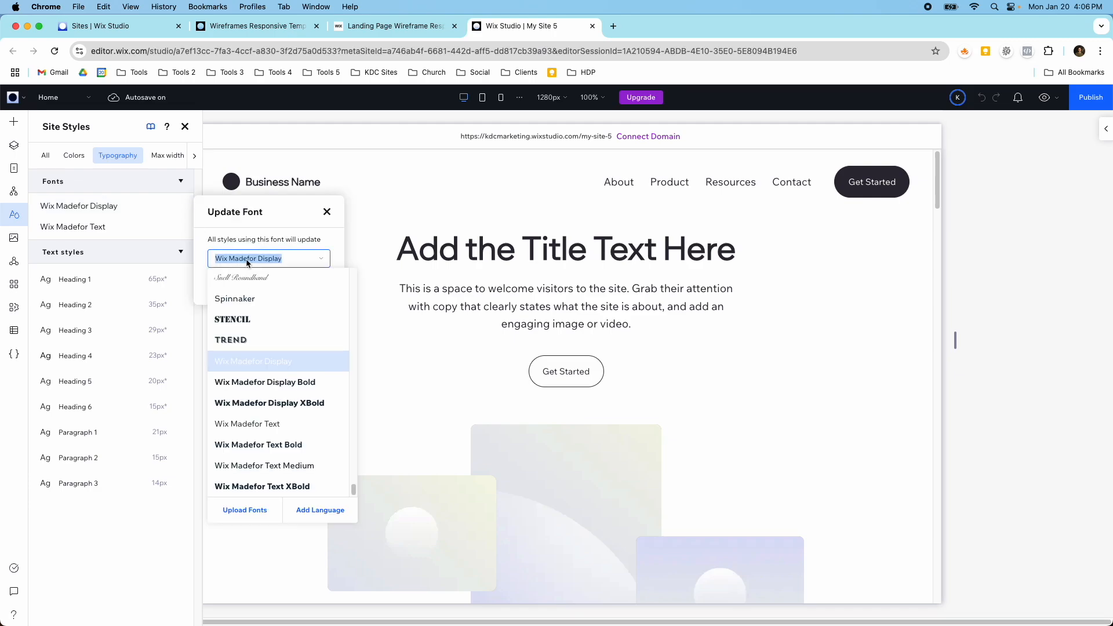
pyautogui.write('o')
pyautogui.press('BackSpace')
pyautogui.write('pl')
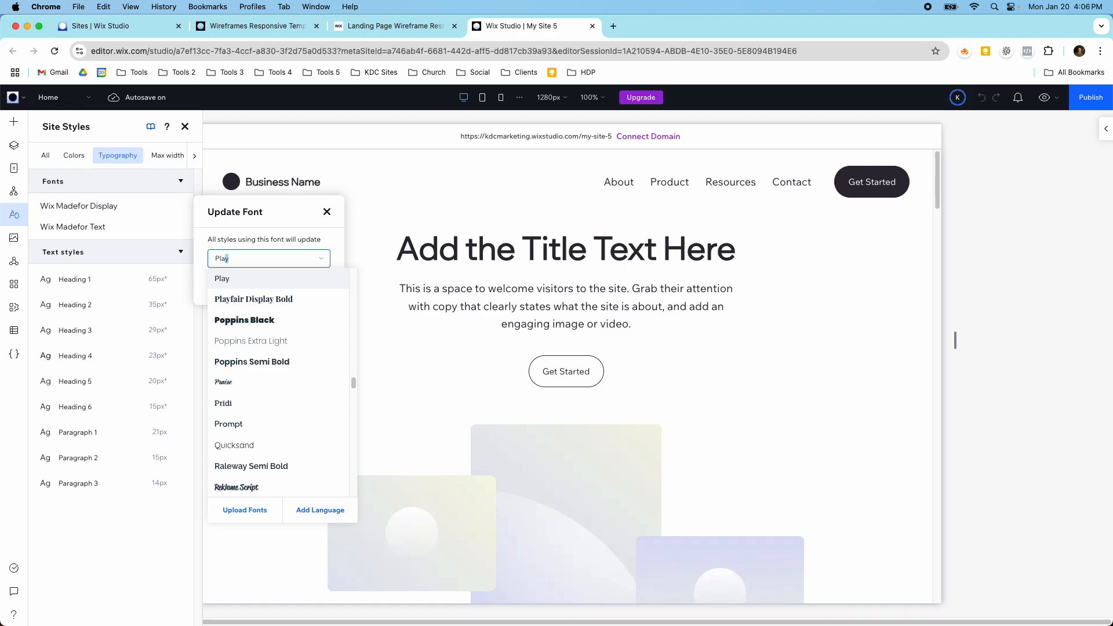
pyautogui.click(250, 299)
pyautogui.click(308, 289)
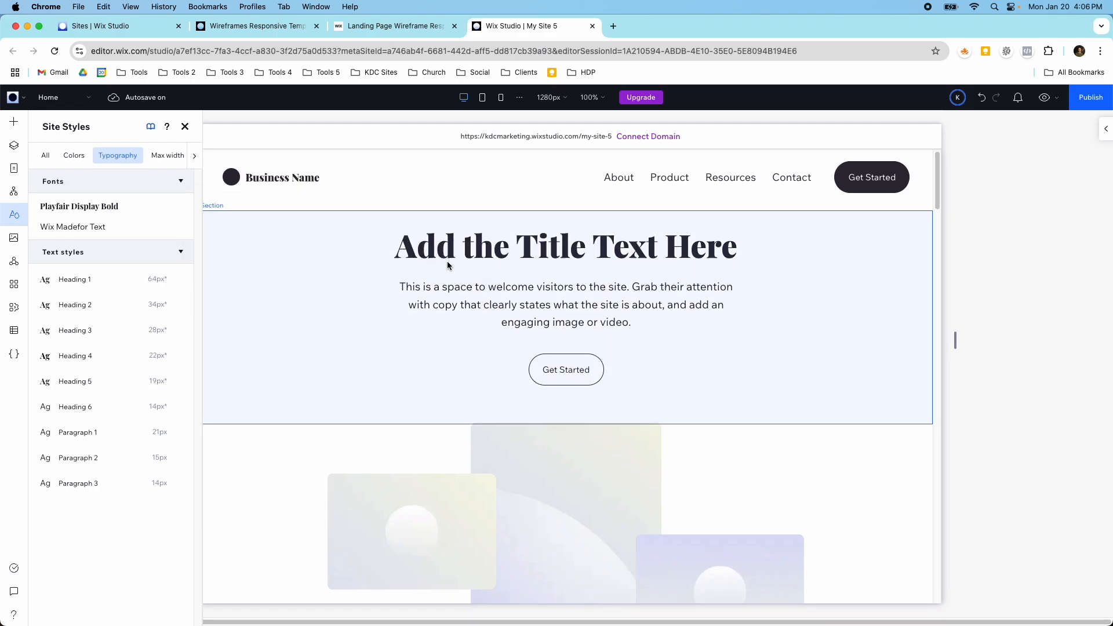
# Step: Replace the site-wide Wix Madefor Text font with Raleway Semi Bold
pyautogui.scroll(-3, 447, 266)
pyautogui.scroll(-5, 448, 267)
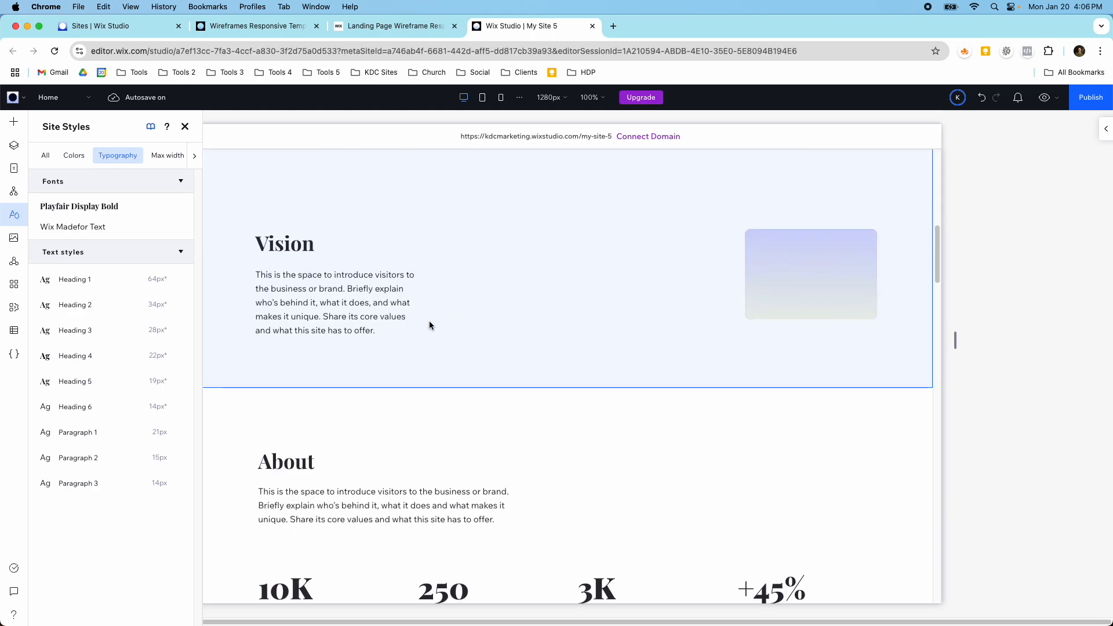
pyautogui.scroll(10, 426, 320)
pyautogui.moveTo(112, 224)
pyautogui.click(174, 228)
pyautogui.click(252, 278)
pyautogui.write('Raleway Semi Bold')
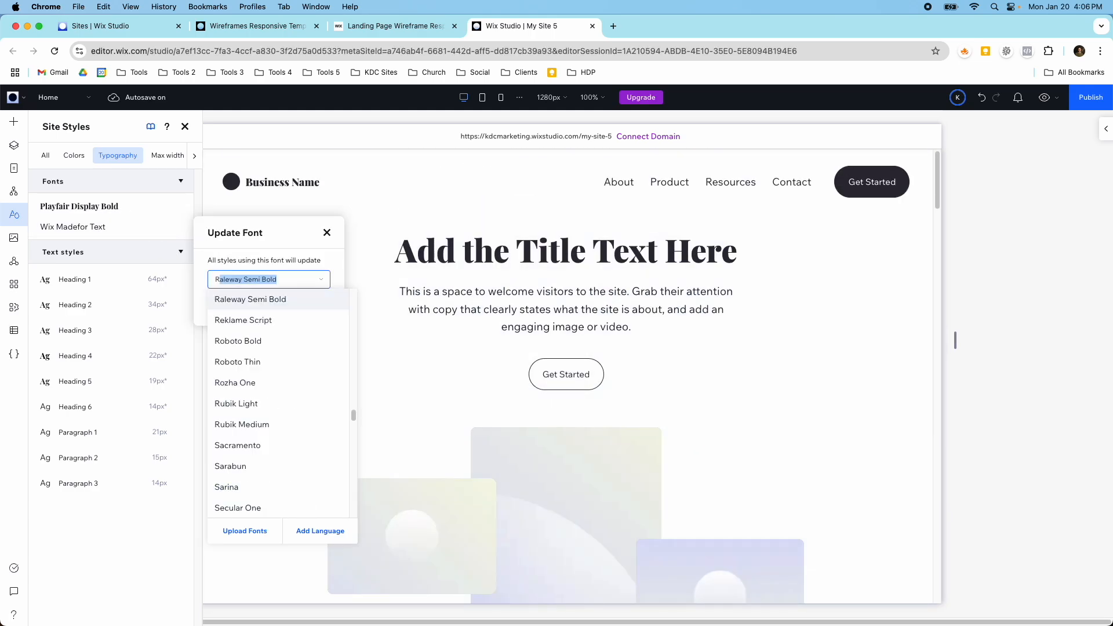
pyautogui.click(251, 300)
pyautogui.click(304, 306)
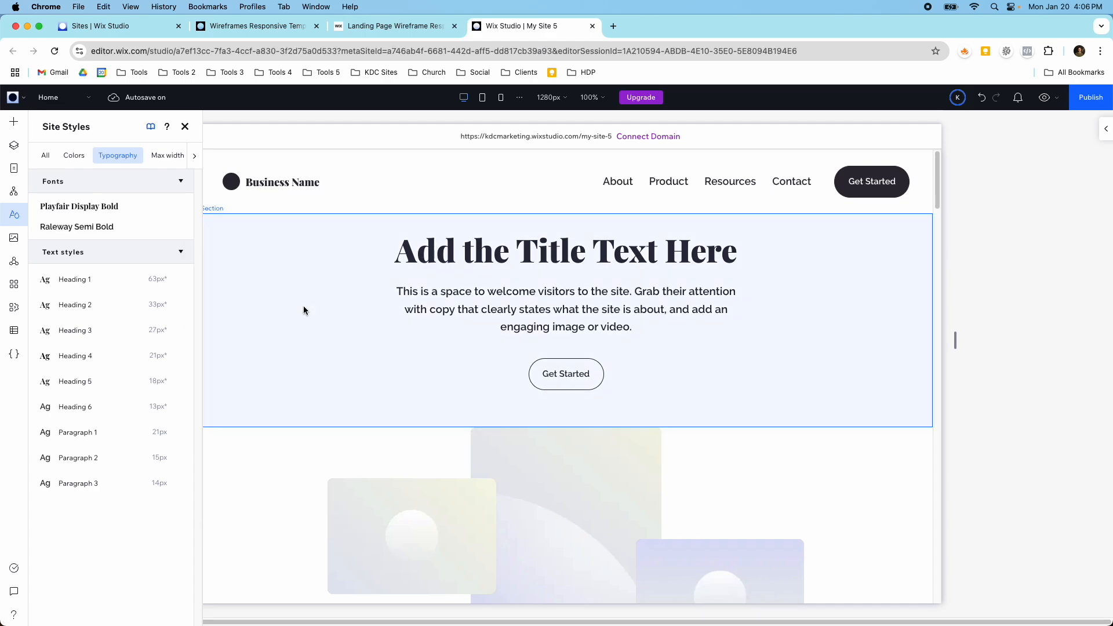
# Step: Update the site's body text font to Quicksand
pyautogui.click(132, 229)
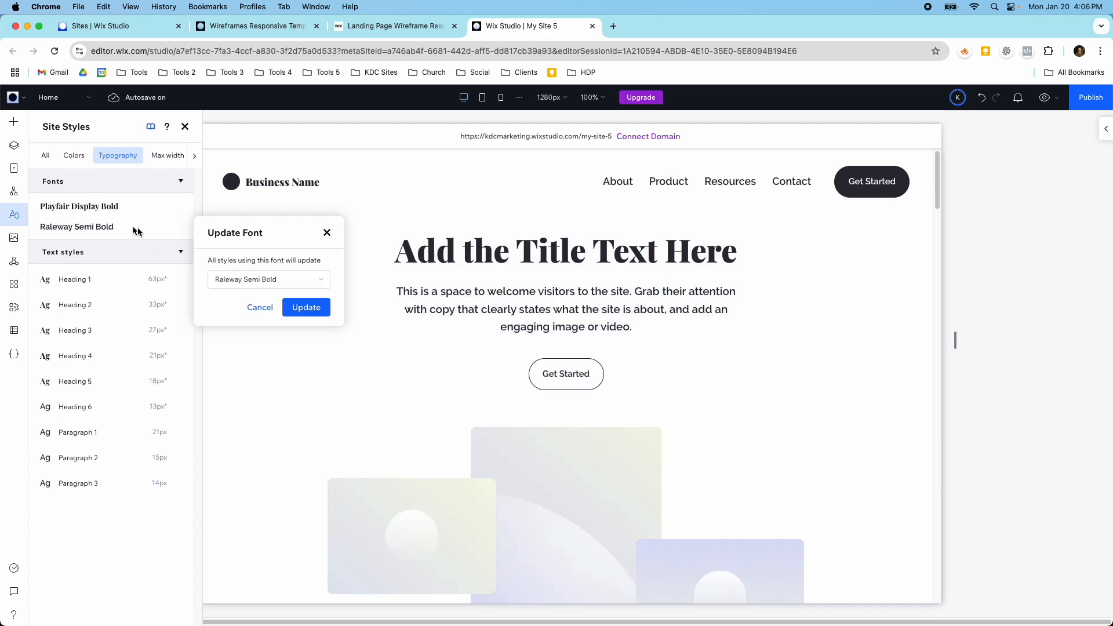
pyautogui.click(237, 285)
pyautogui.write('R')
pyautogui.scroll(3, 254, 318)
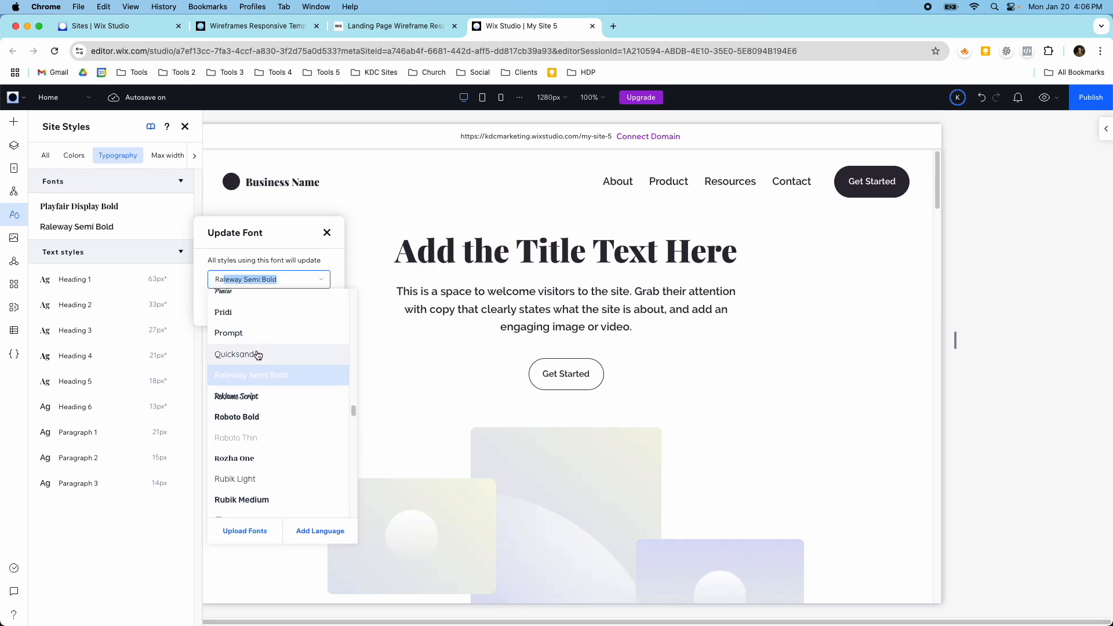
pyautogui.click(258, 359)
pyautogui.click(307, 308)
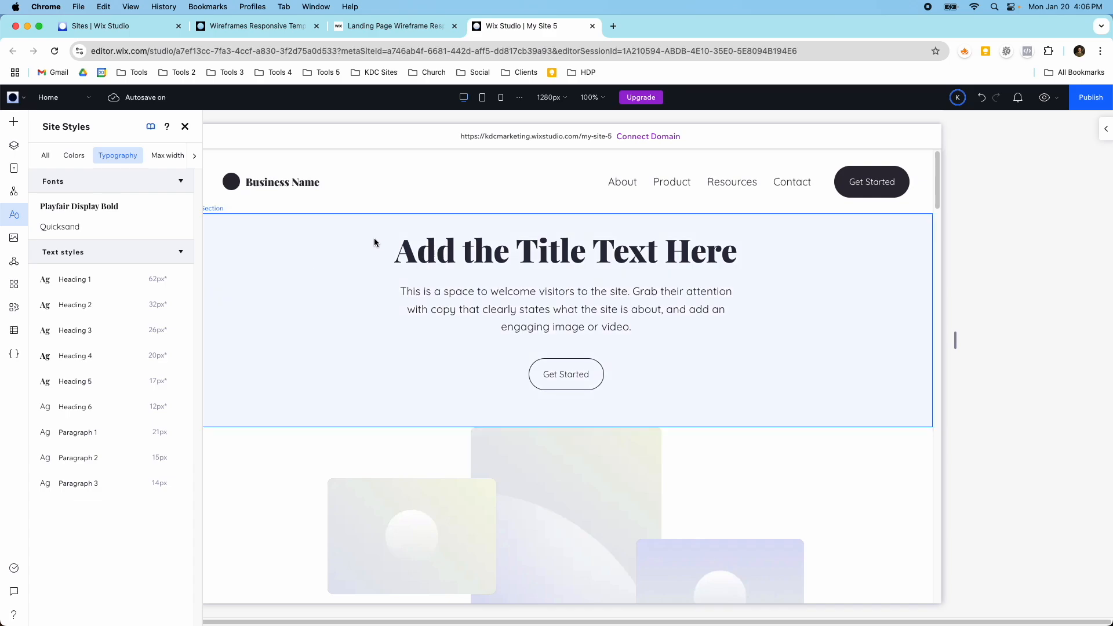
# Step: Examine how the heading and body fonts look across the page, from the title section to the Get in touch form
pyautogui.scroll(-1, 402, 256)
pyautogui.scroll(-3, 403, 256)
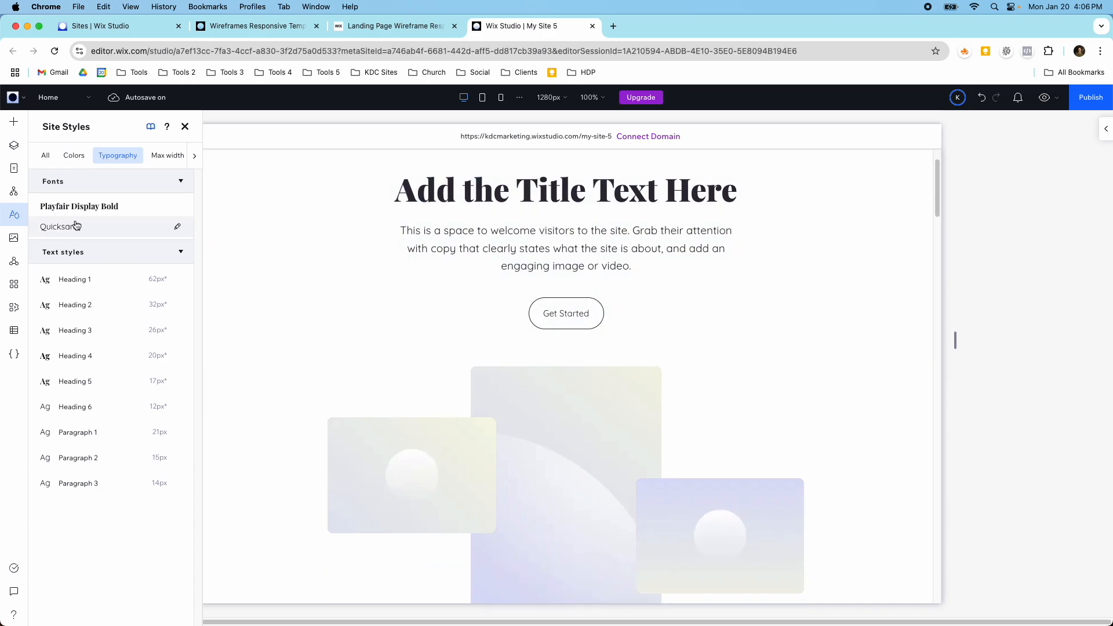
pyautogui.scroll(-10, 459, 280)
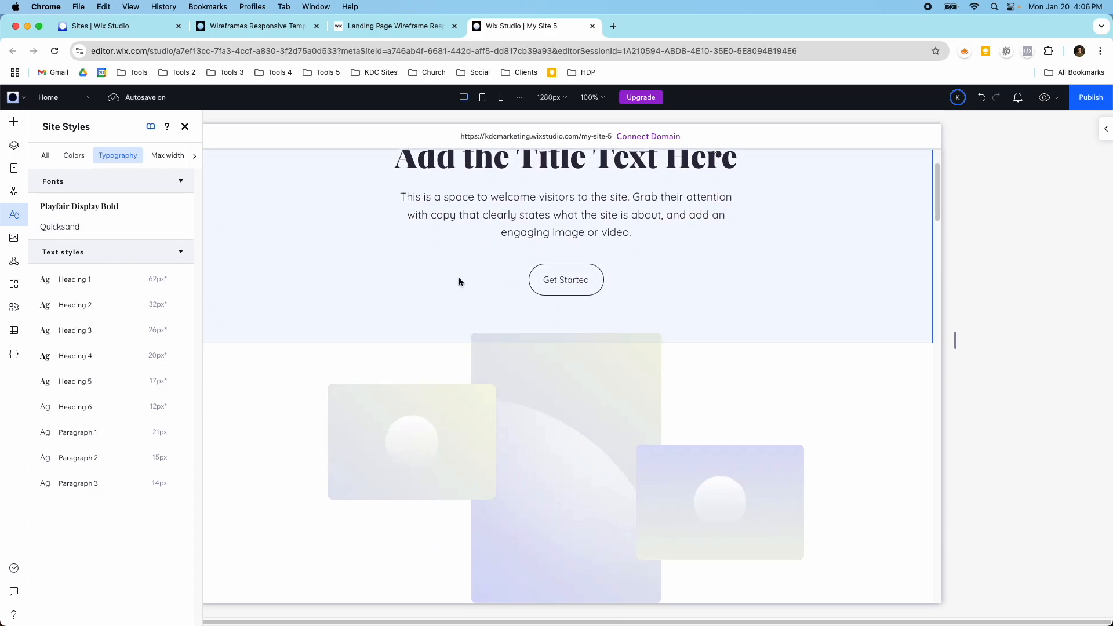
pyautogui.scroll(-10, 458, 282)
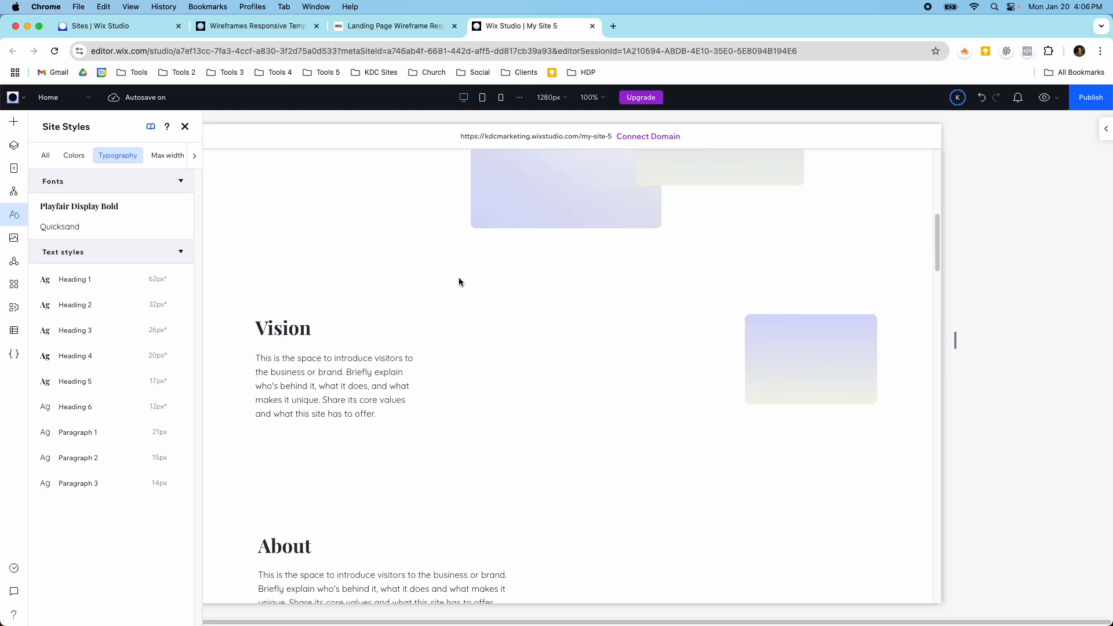
pyautogui.scroll(-5, 459, 281)
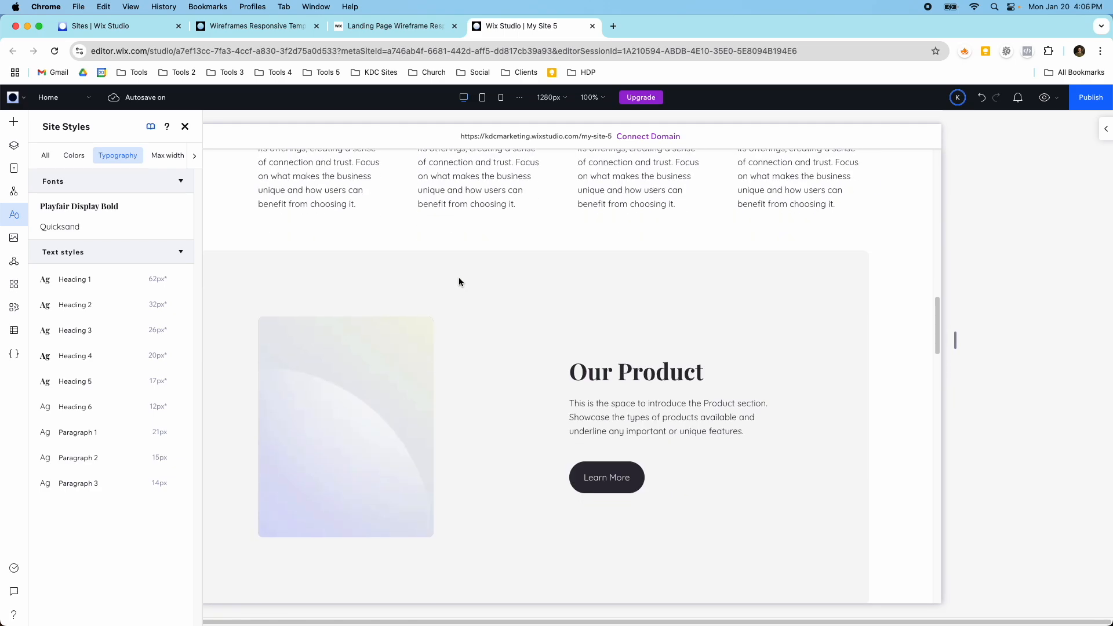
pyautogui.scroll(-12, 459, 283)
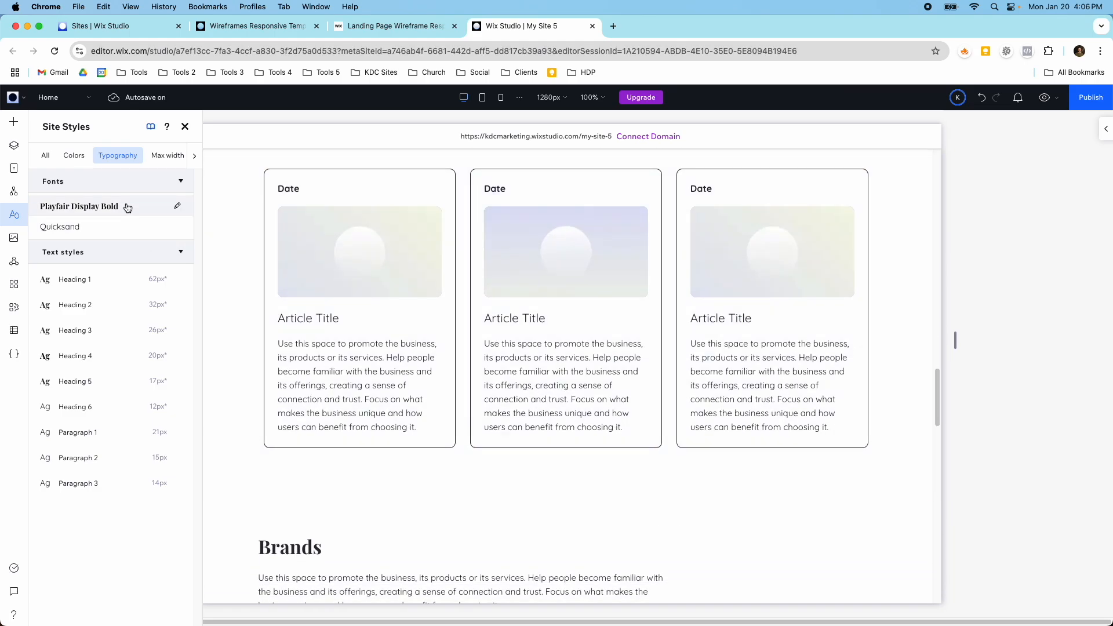
pyautogui.scroll(-12, 256, 260)
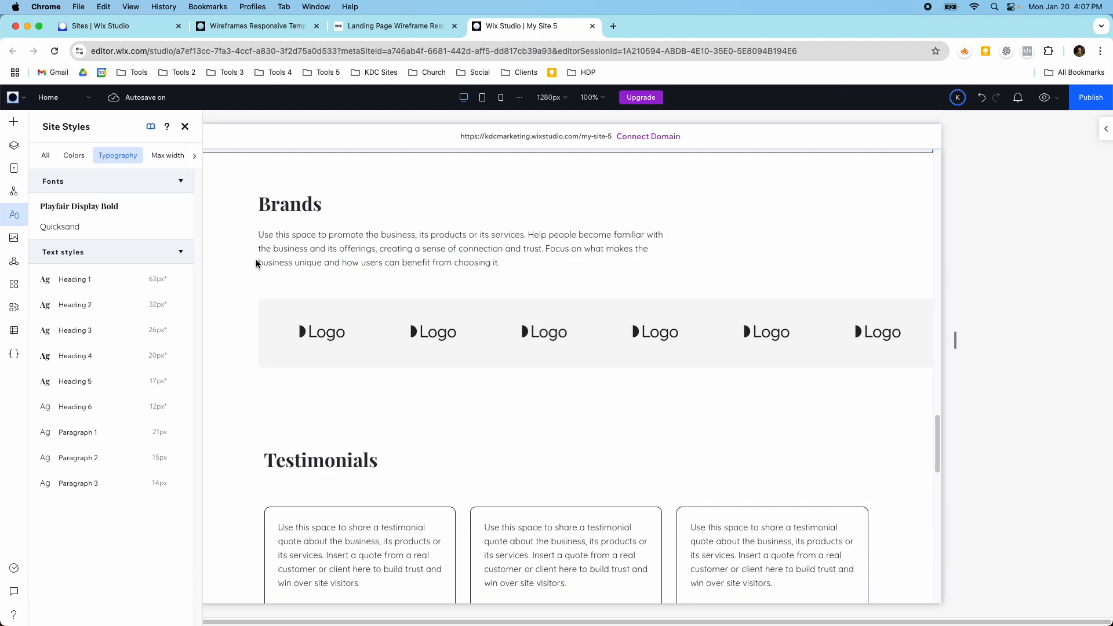
pyautogui.scroll(-3, 366, 273)
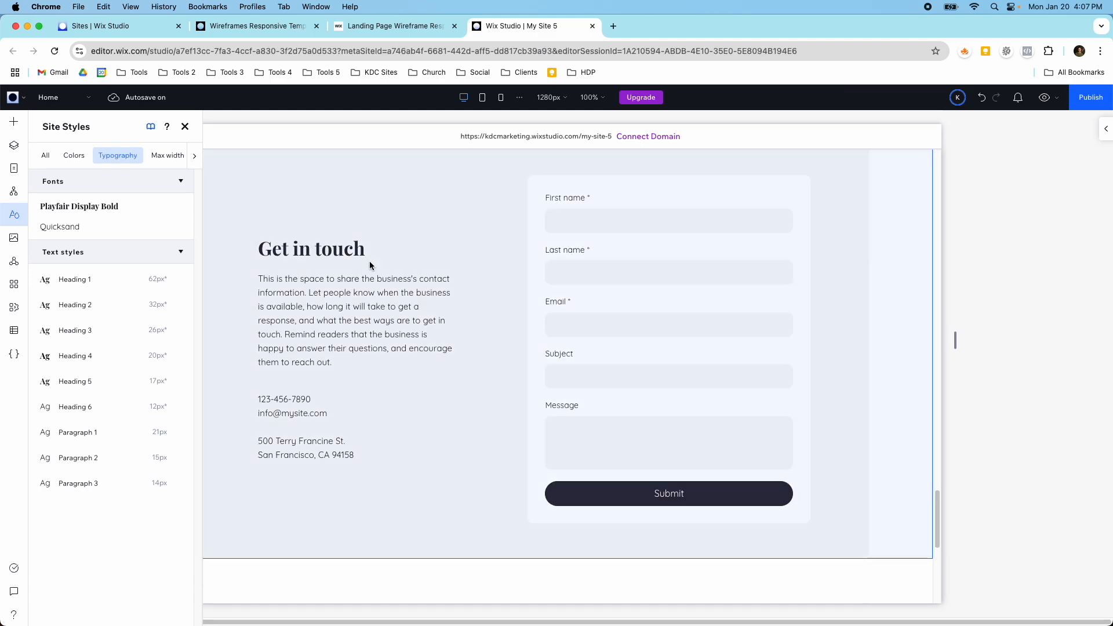
pyautogui.scroll(20, 369, 261)
pyautogui.scroll(3, 370, 266)
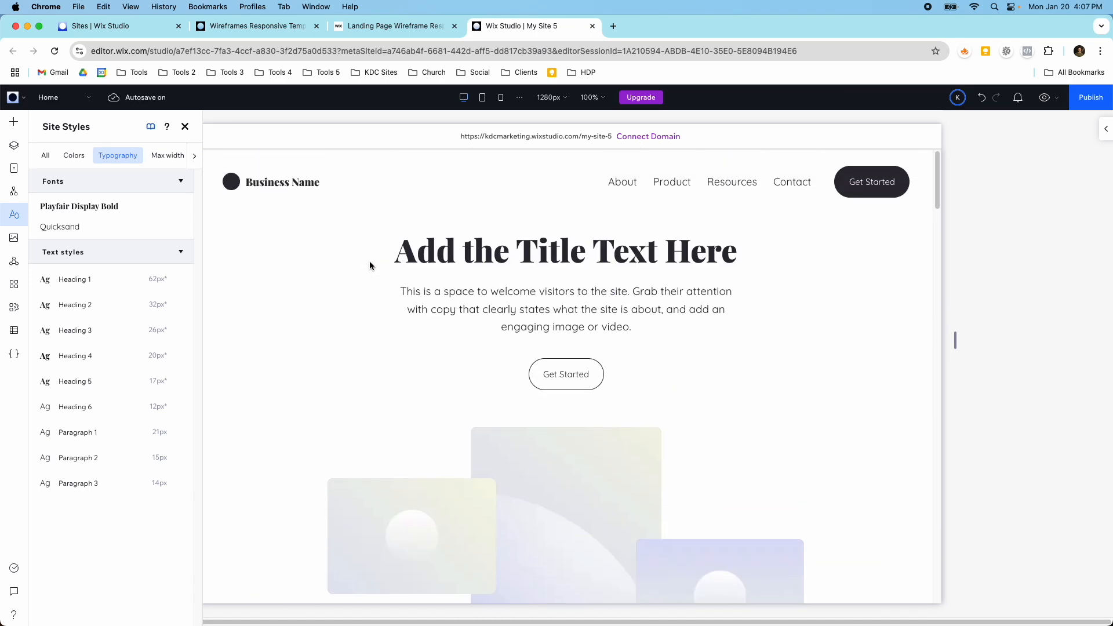
# Step: Preview the site to check the new fonts in the title, Vision and About sections, and return to editing
pyautogui.click(1044, 97)
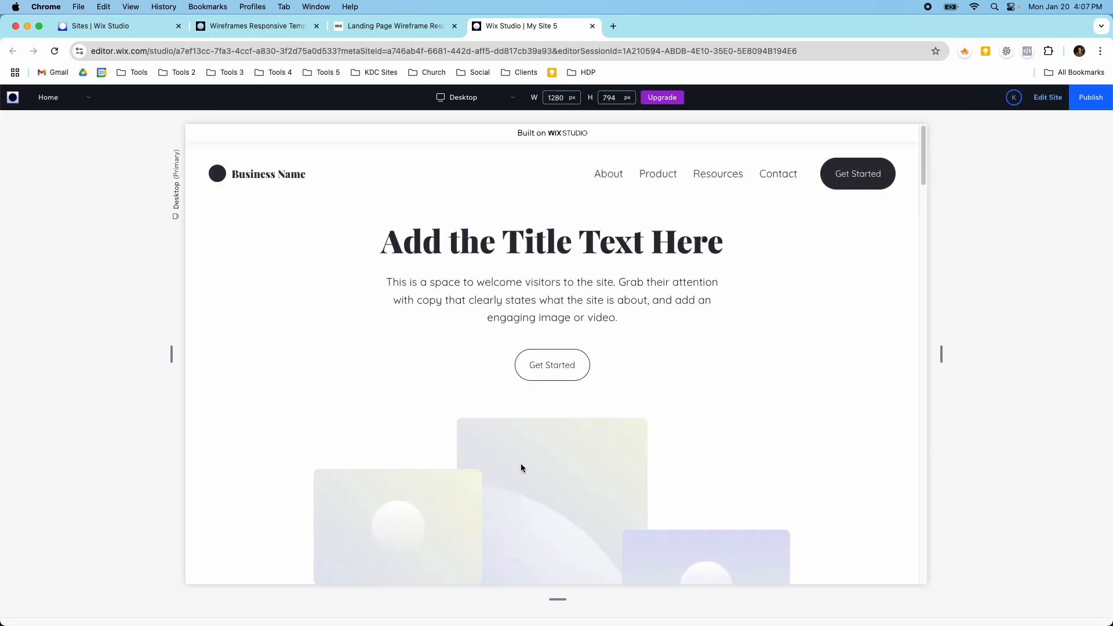
pyautogui.scroll(-3, 522, 468)
pyautogui.scroll(-5, 521, 467)
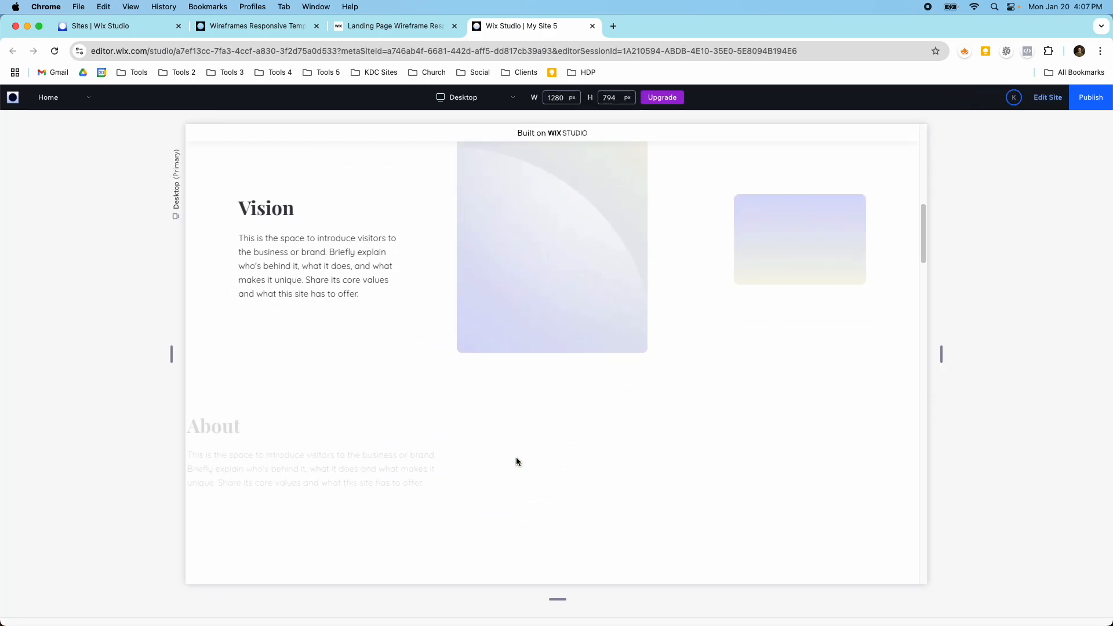
pyautogui.scroll(8, 517, 461)
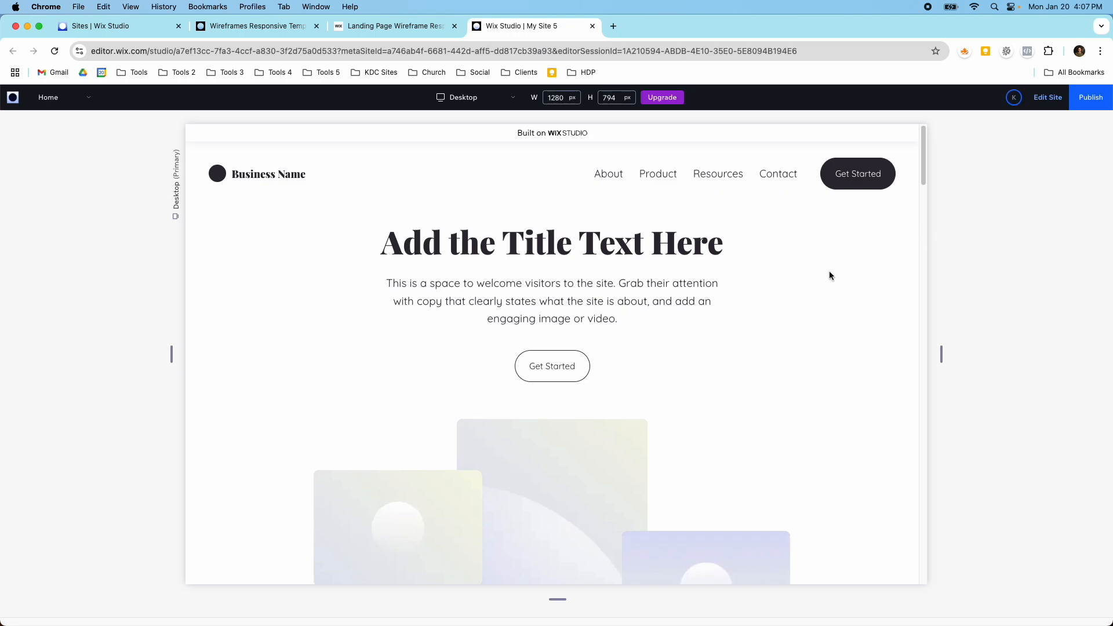
pyautogui.click(1030, 106)
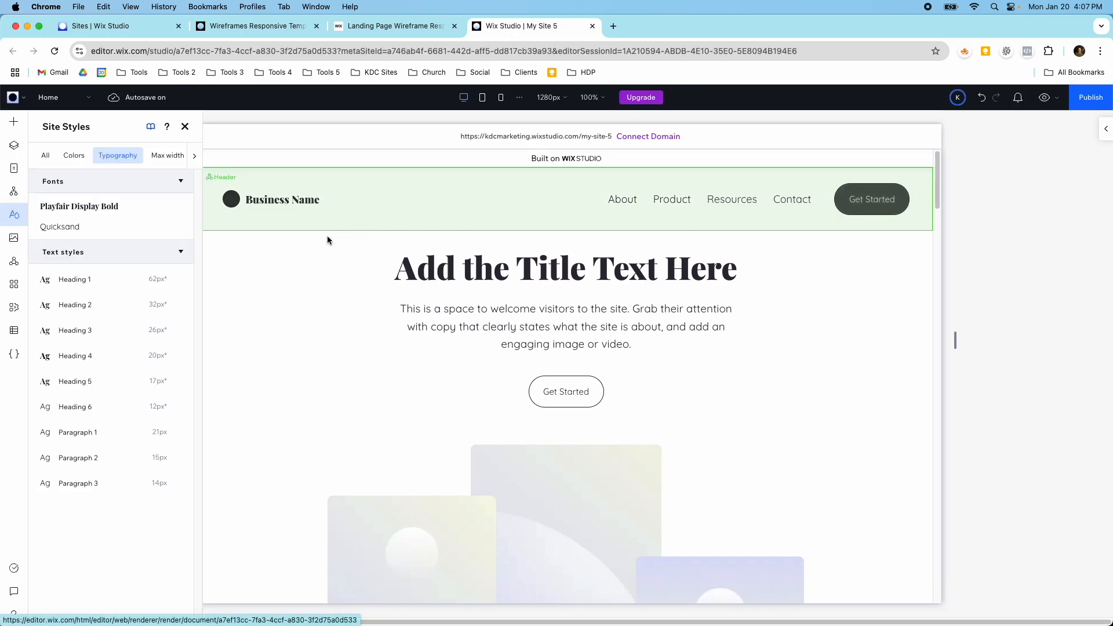
# Step: Replace the tall central placeholder image below the title with the Media from Wix photo of an adobe villa with poolside loungers
pyautogui.scroll(-4, 405, 254)
pyautogui.click(539, 326)
pyautogui.click(551, 380)
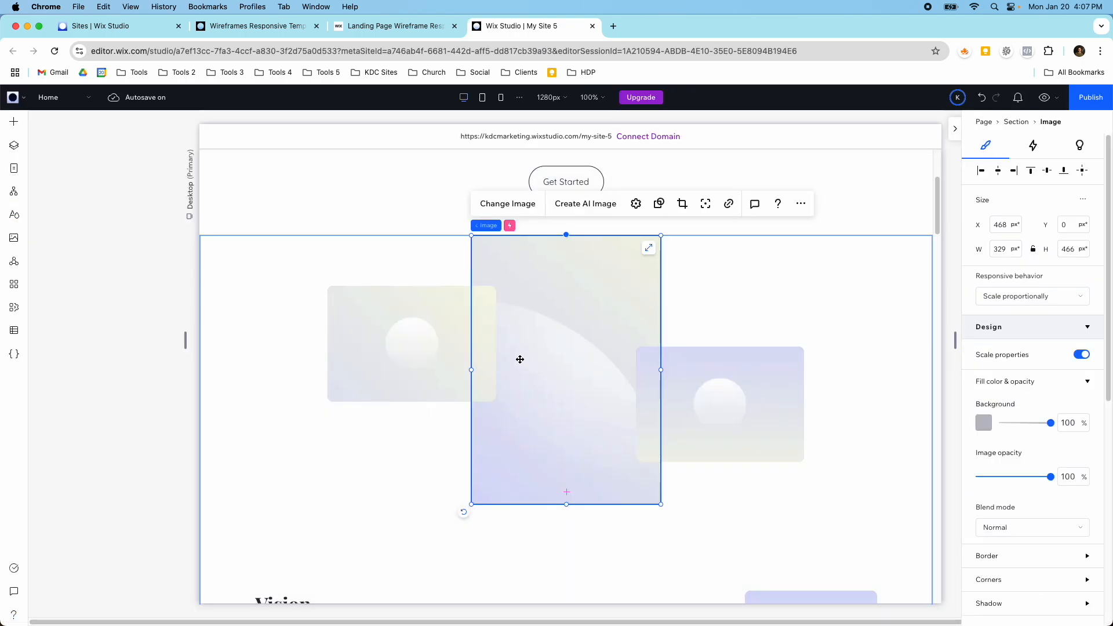
pyautogui.click(496, 204)
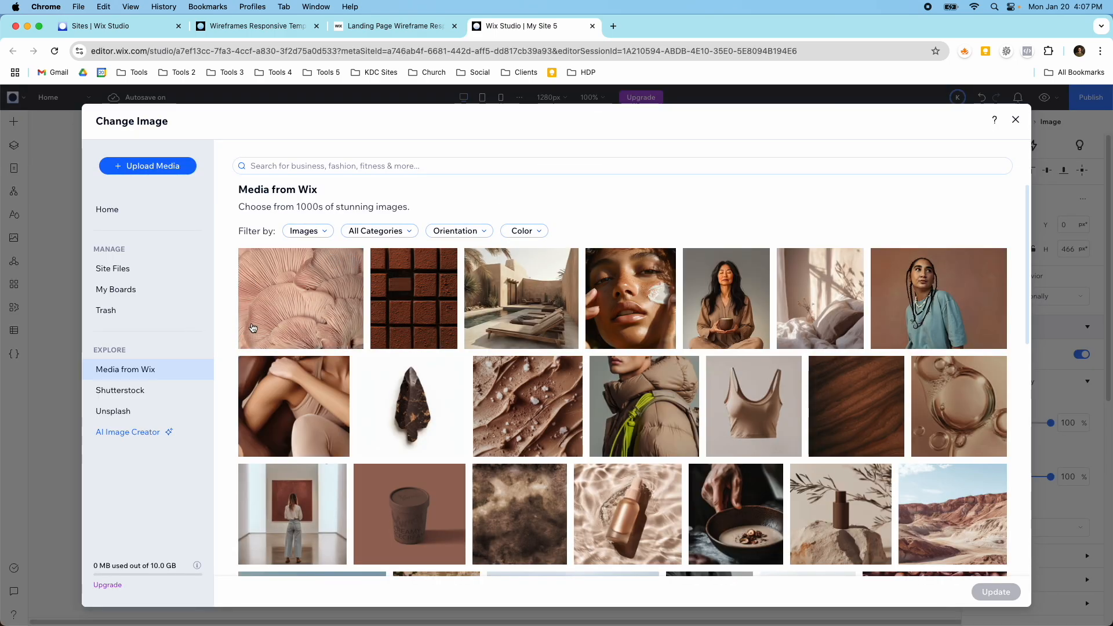
pyautogui.click(523, 286)
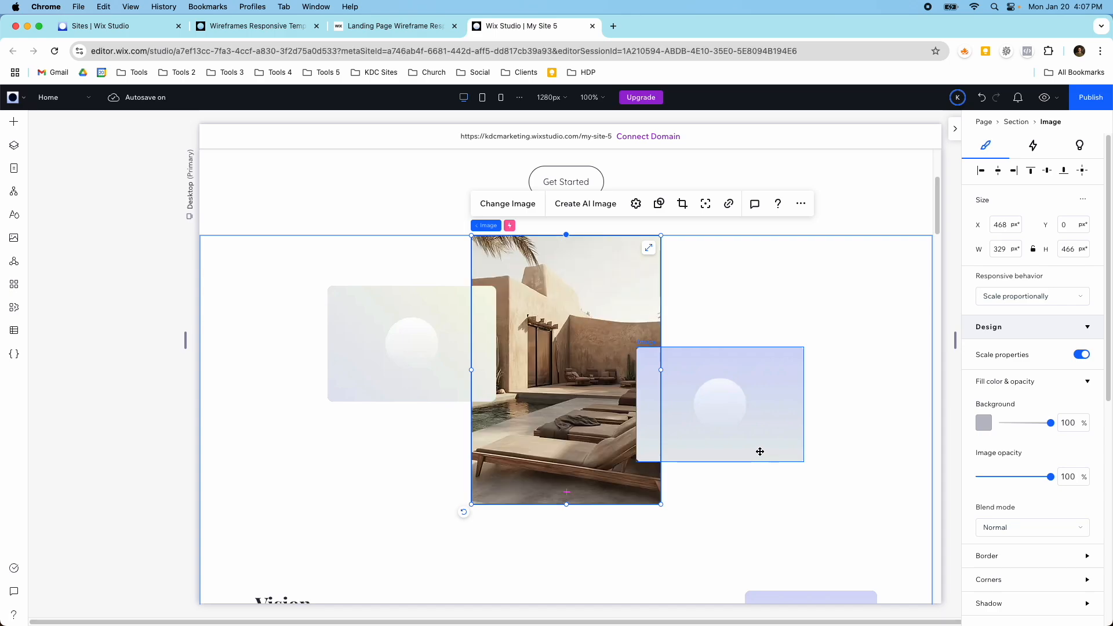
# Step: Replace the placeholder overlapping the villa photo's lower right side with the Media from Wix photo Desert Cave Retreat
pyautogui.scroll(5, 718, 318)
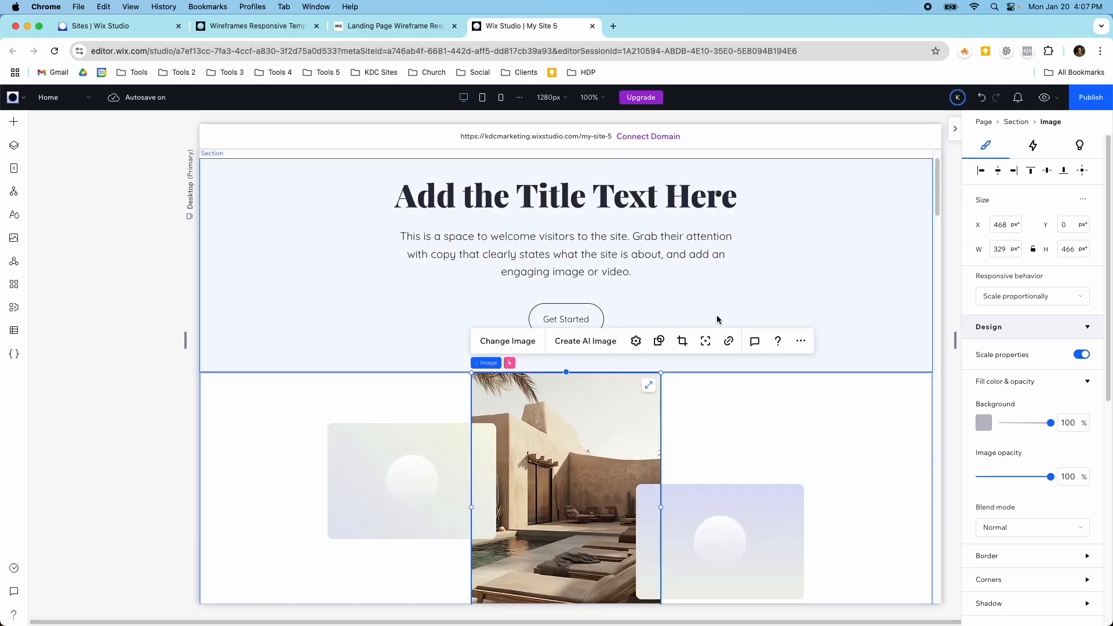
pyautogui.scroll(-5, 718, 319)
pyautogui.click(724, 392)
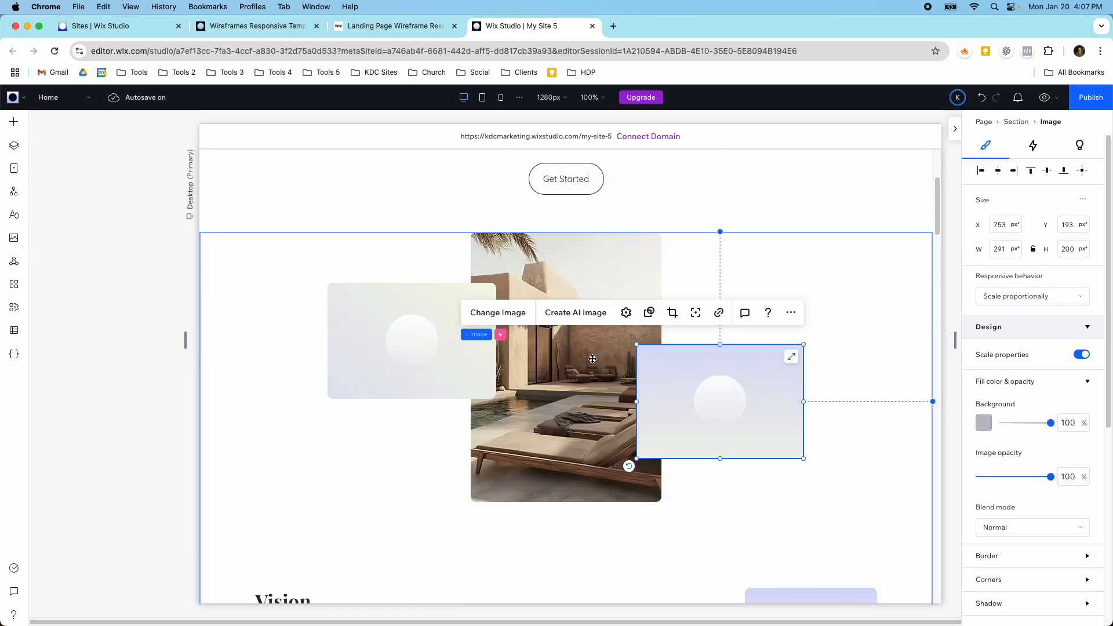
pyautogui.click(515, 324)
pyautogui.scroll(-2, 534, 343)
pyautogui.scroll(-4, 536, 344)
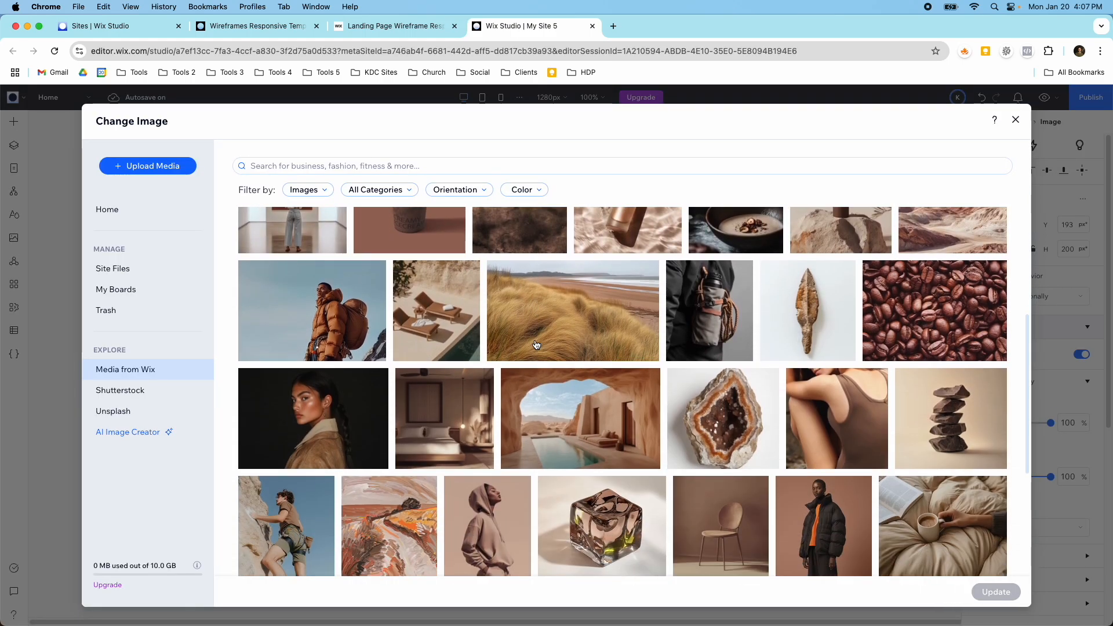
pyautogui.click(572, 414)
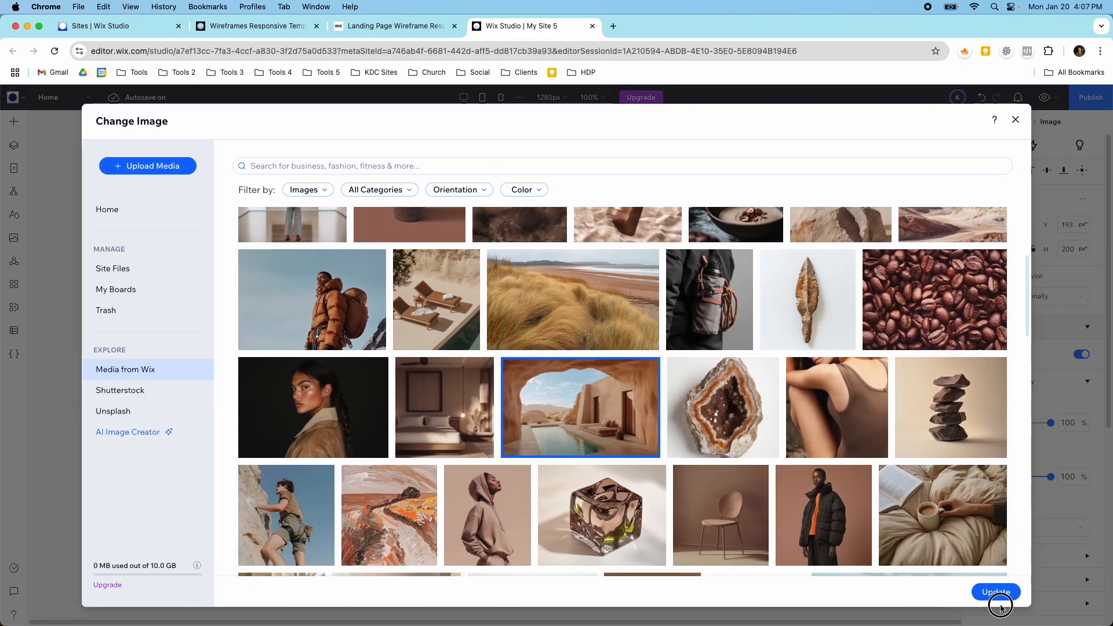
pyautogui.click(995, 598)
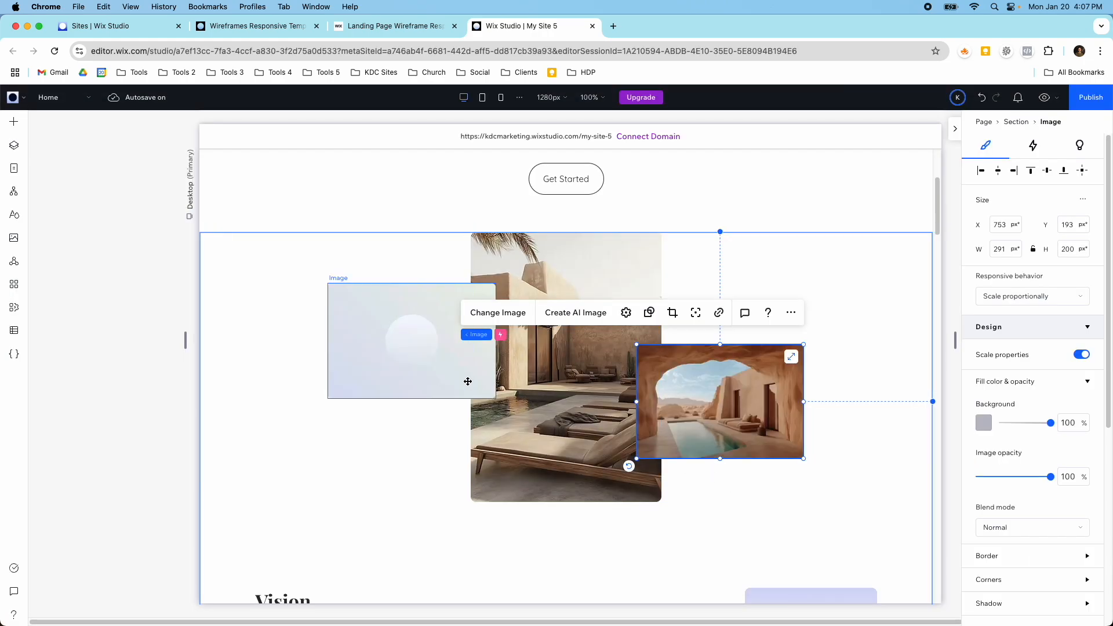
# Step: Replace the placeholder overlapping the villa photo's left side with the Media from Wix photo of a minimalist bedroom
pyautogui.click(394, 343)
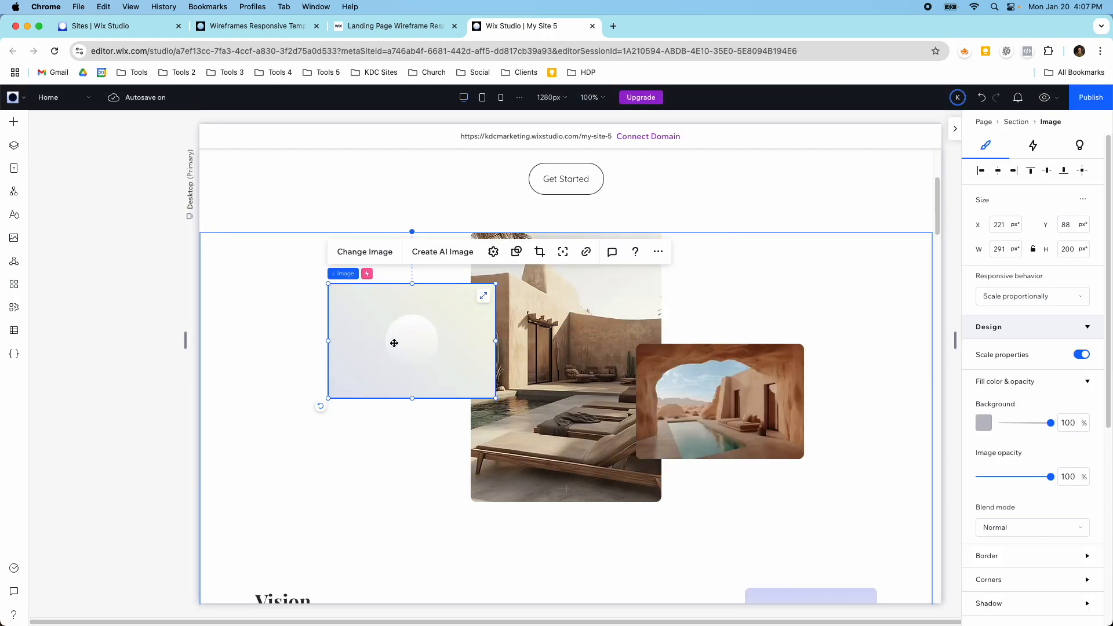
pyautogui.click(364, 252)
pyautogui.scroll(-5, 388, 328)
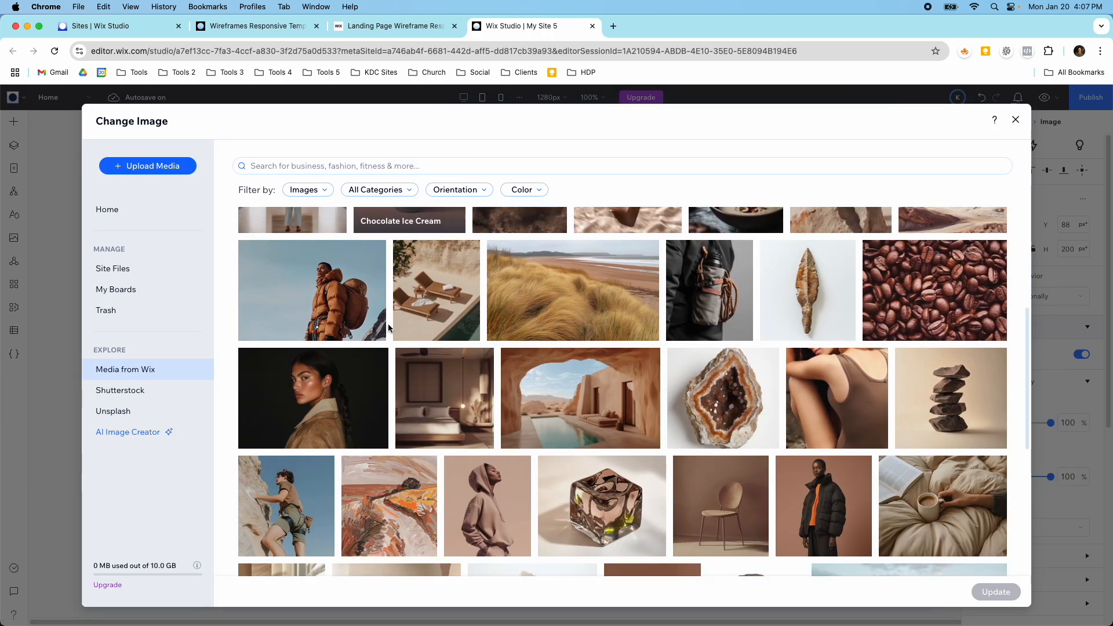
pyautogui.scroll(-1, 506, 420)
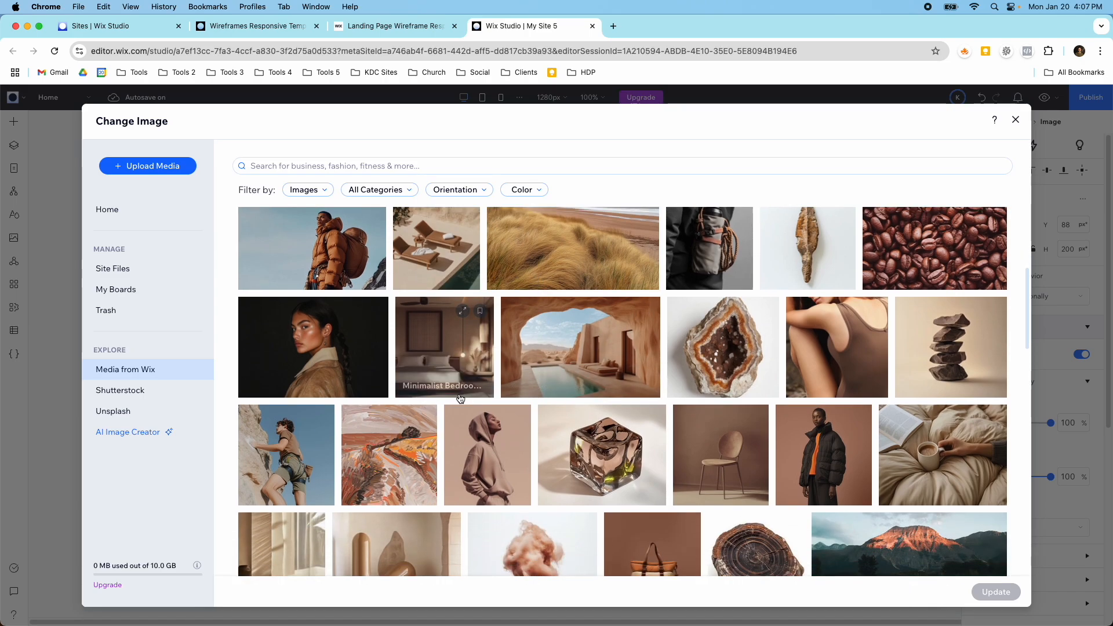
pyautogui.click(449, 325)
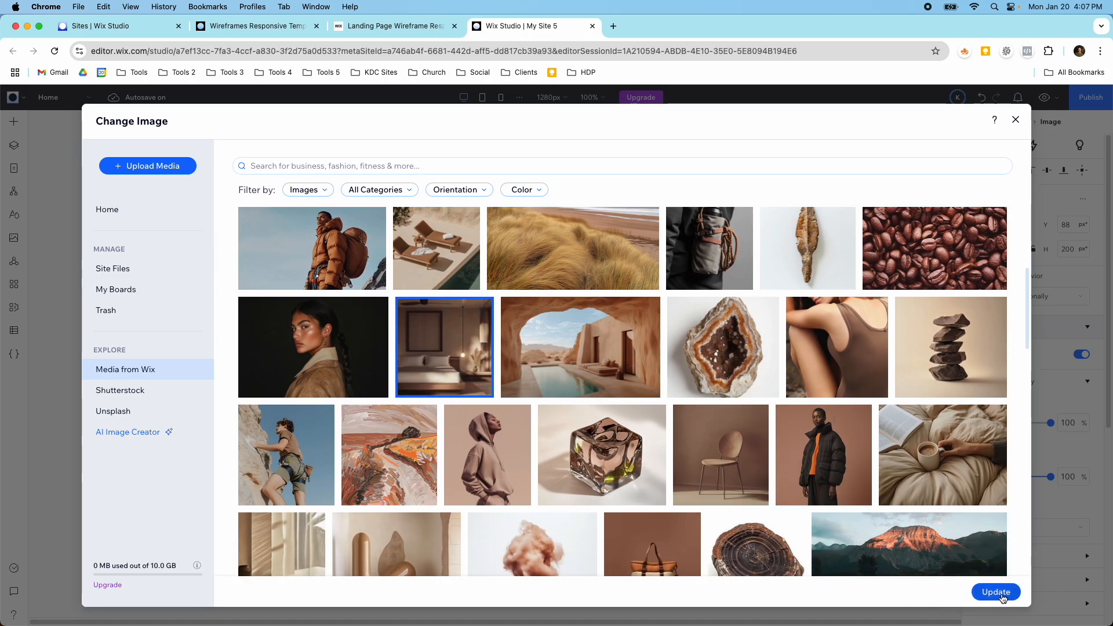
pyautogui.click(997, 592)
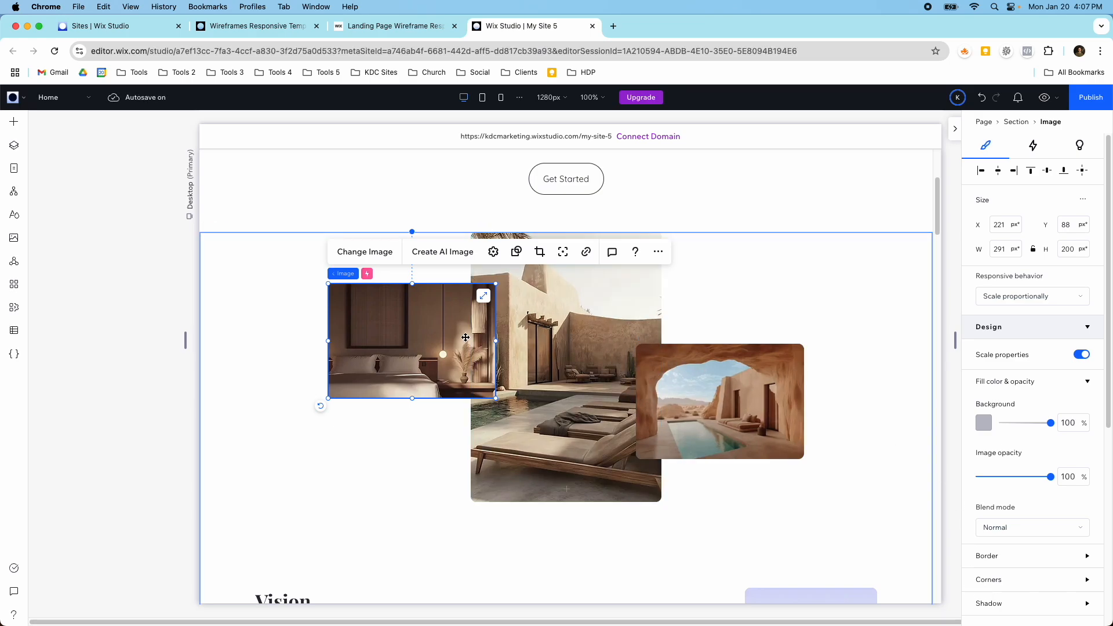
# Step: Replace the placeholder image in the Vision section with the Media from Wix photo of two poolside loungers
pyautogui.scroll(3, 627, 332)
pyautogui.scroll(-5, 625, 330)
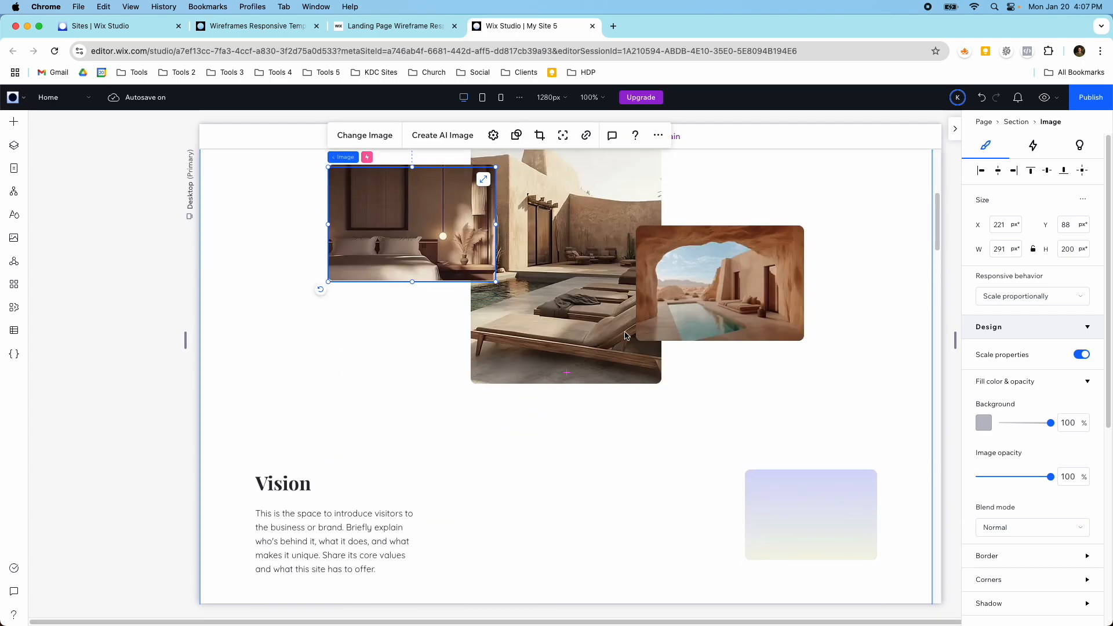
pyautogui.scroll(-4, 631, 390)
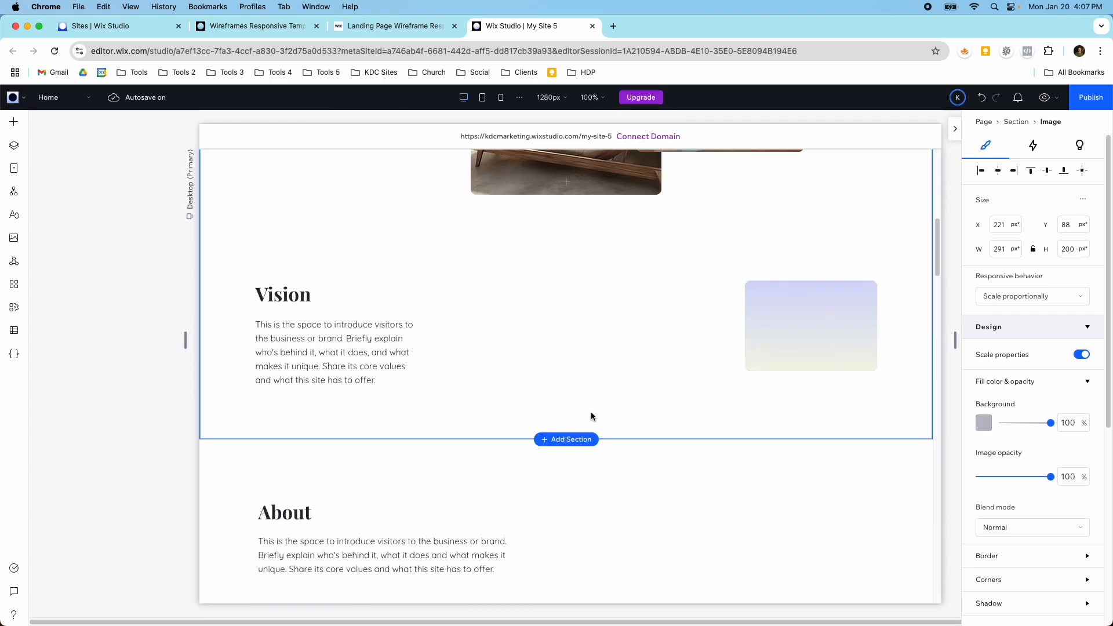
pyautogui.click(778, 338)
pyautogui.click(779, 338)
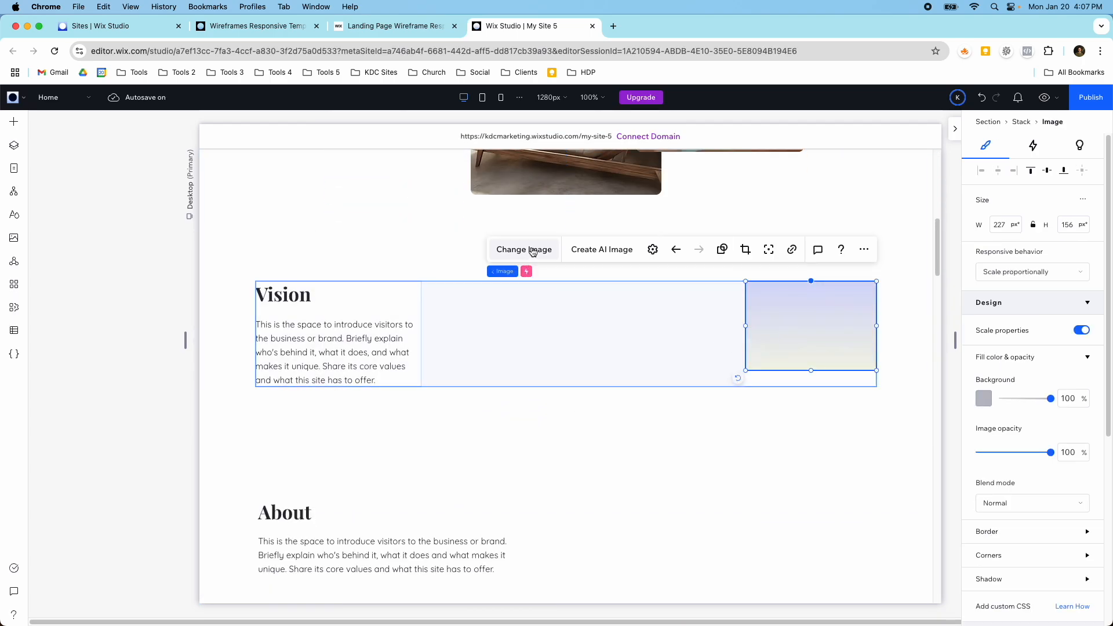
pyautogui.scroll(-5, 456, 333)
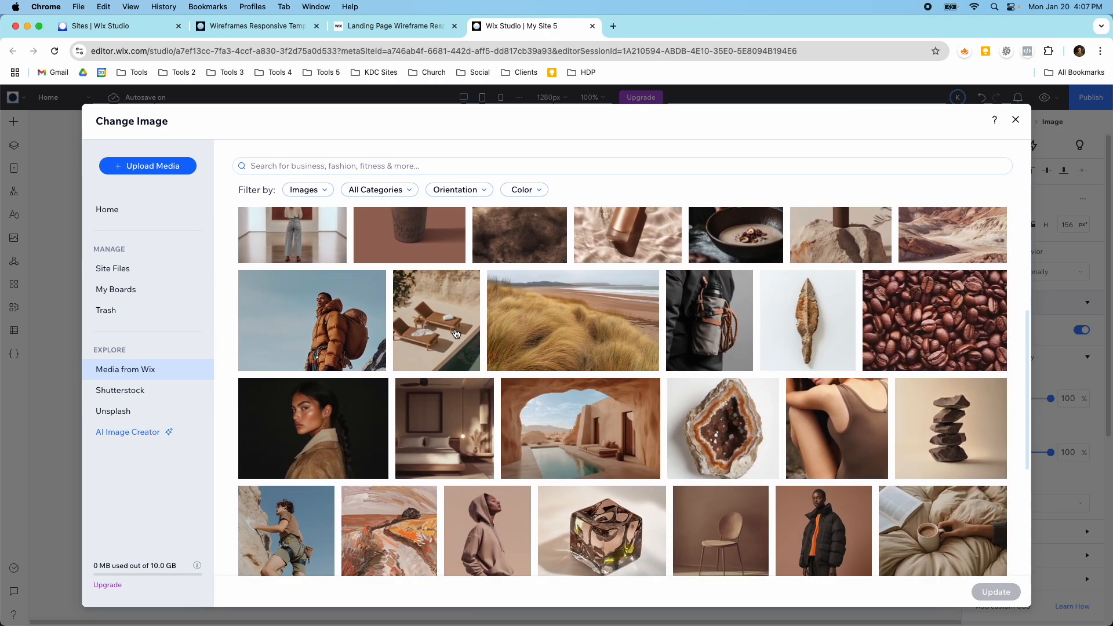
pyautogui.click(457, 334)
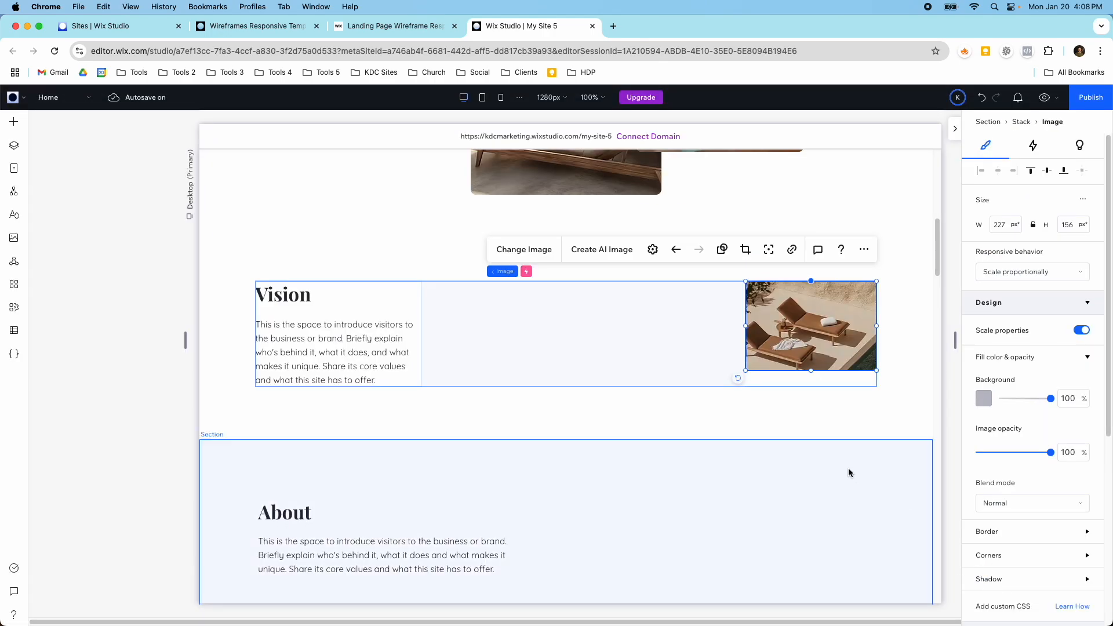
# Step: Replace the tall placeholder image in the Our Product section with the Media from Wix photo of adobe houses on a green hillside
pyautogui.scroll(-5, 679, 409)
pyautogui.scroll(-8, 679, 409)
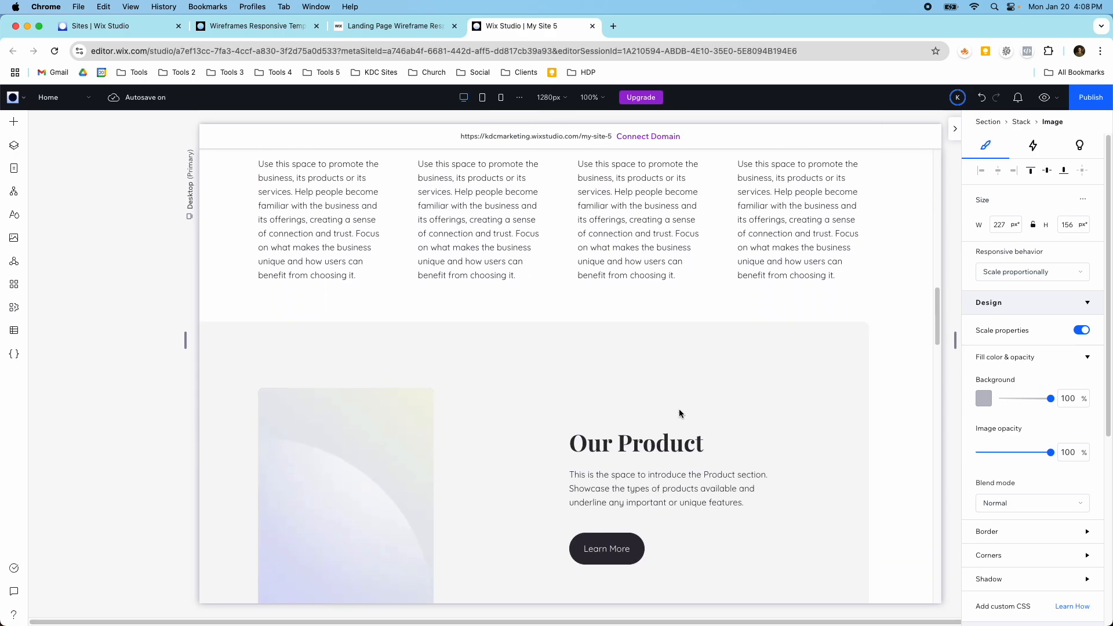
pyautogui.click(363, 319)
pyautogui.click(329, 313)
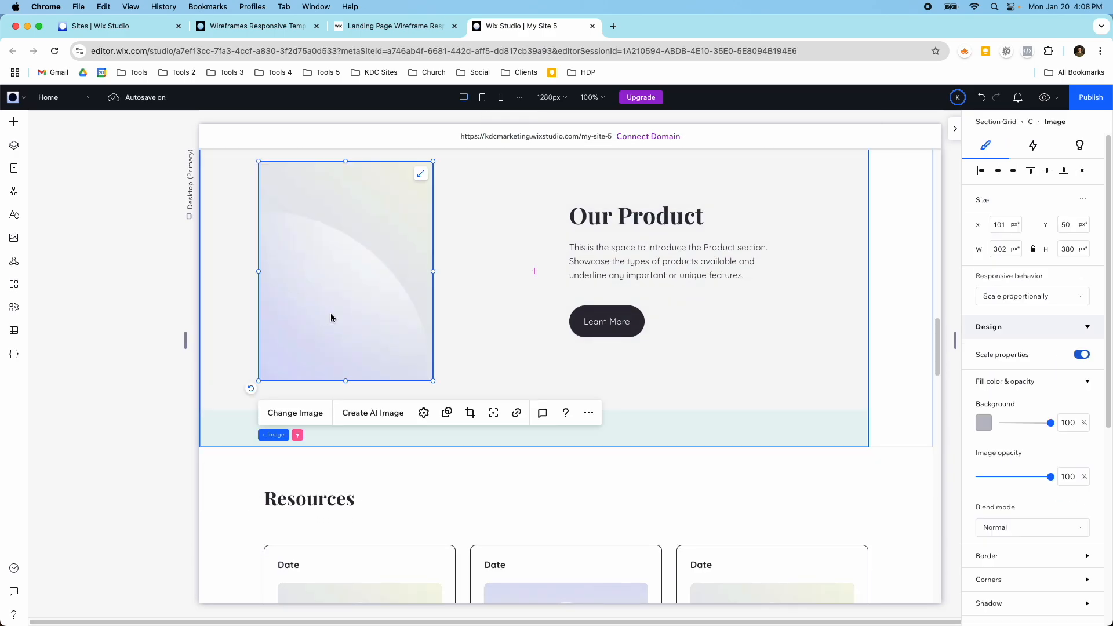
pyautogui.click(300, 414)
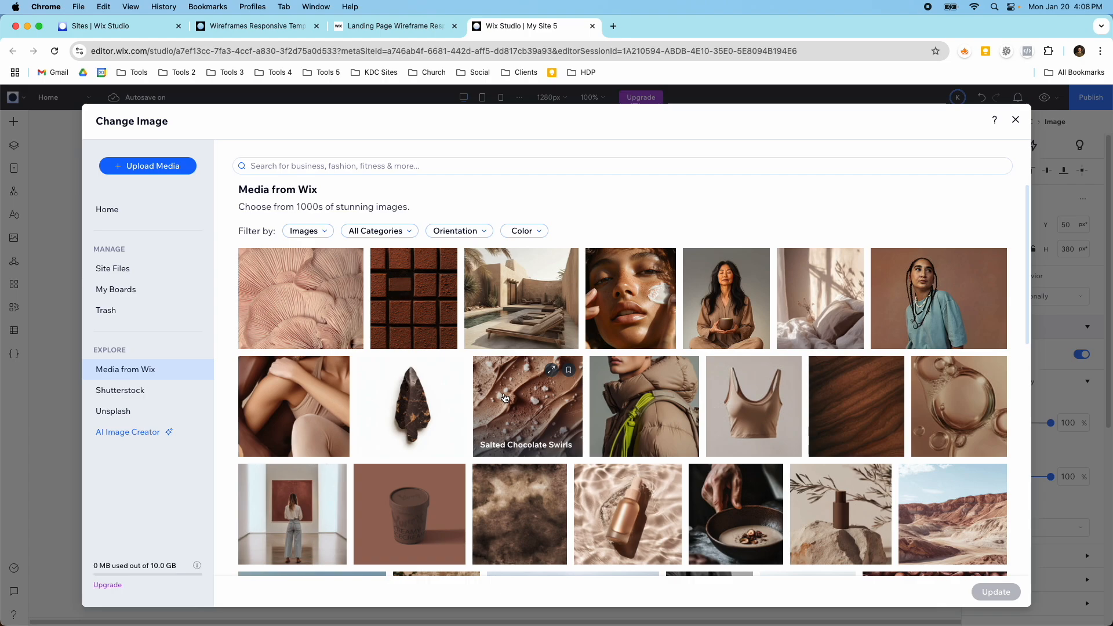
pyautogui.scroll(-5, 505, 395)
pyautogui.scroll(-2, 505, 398)
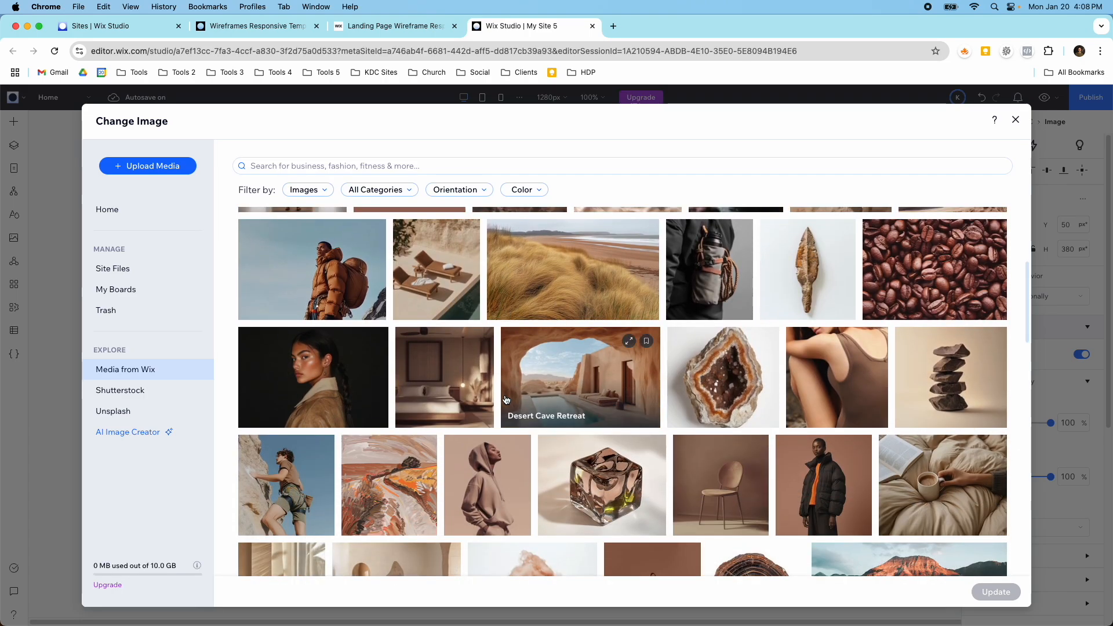
pyautogui.scroll(-4, 505, 400)
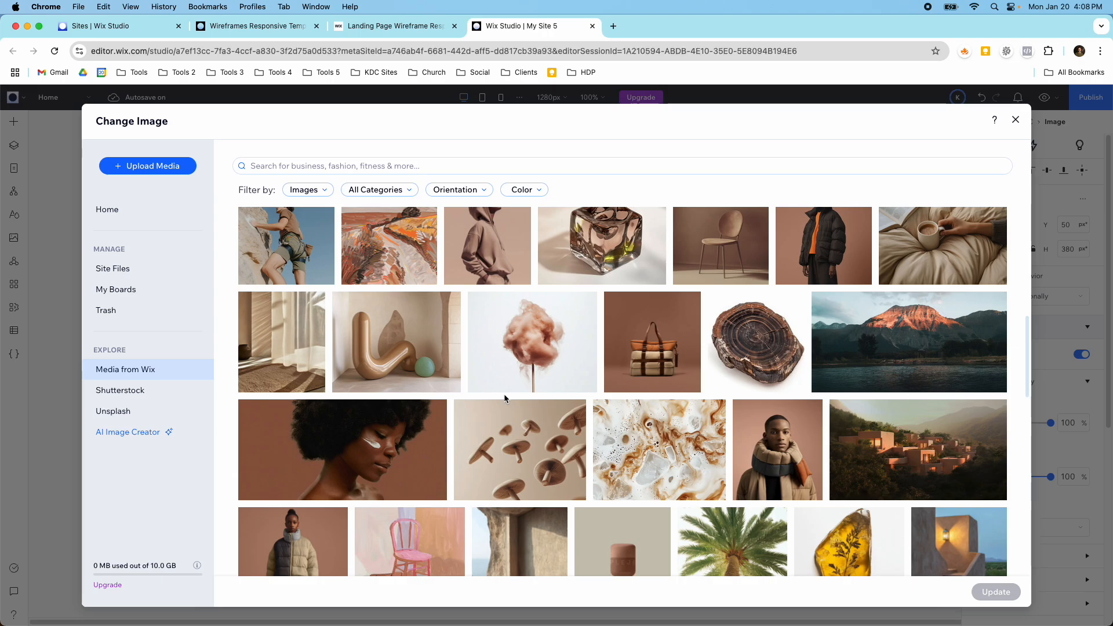
pyautogui.scroll(-1, 505, 399)
pyautogui.click(927, 417)
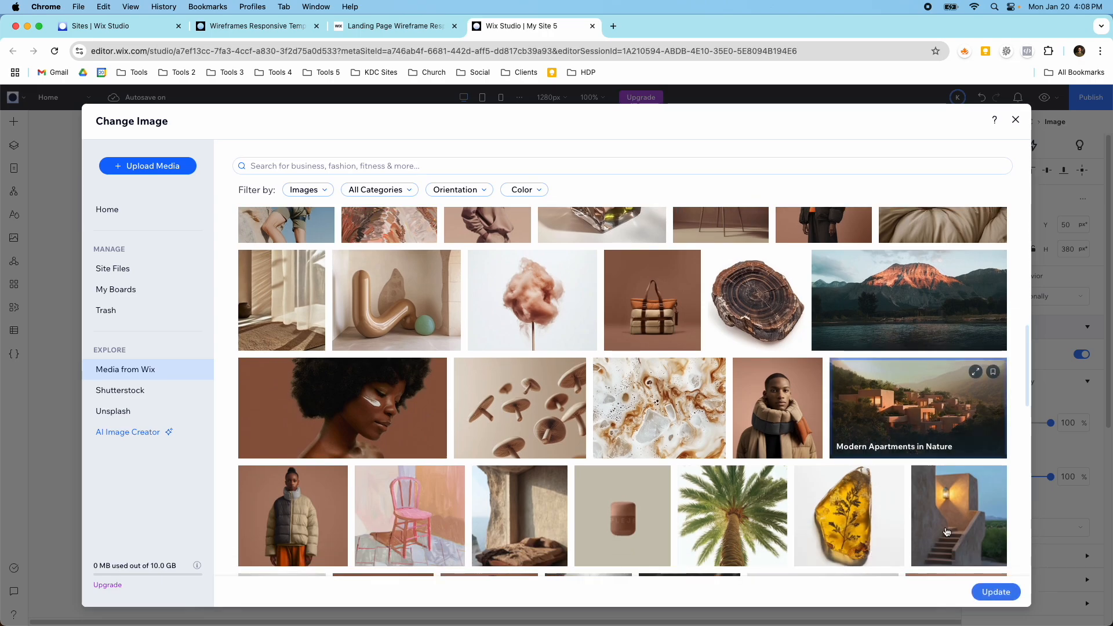
pyautogui.click(1001, 594)
# Step: Examine the Resources article cards and the sections below them for remaining placeholder content
pyautogui.scroll(-5, 625, 459)
pyautogui.click(374, 326)
pyautogui.click(591, 377)
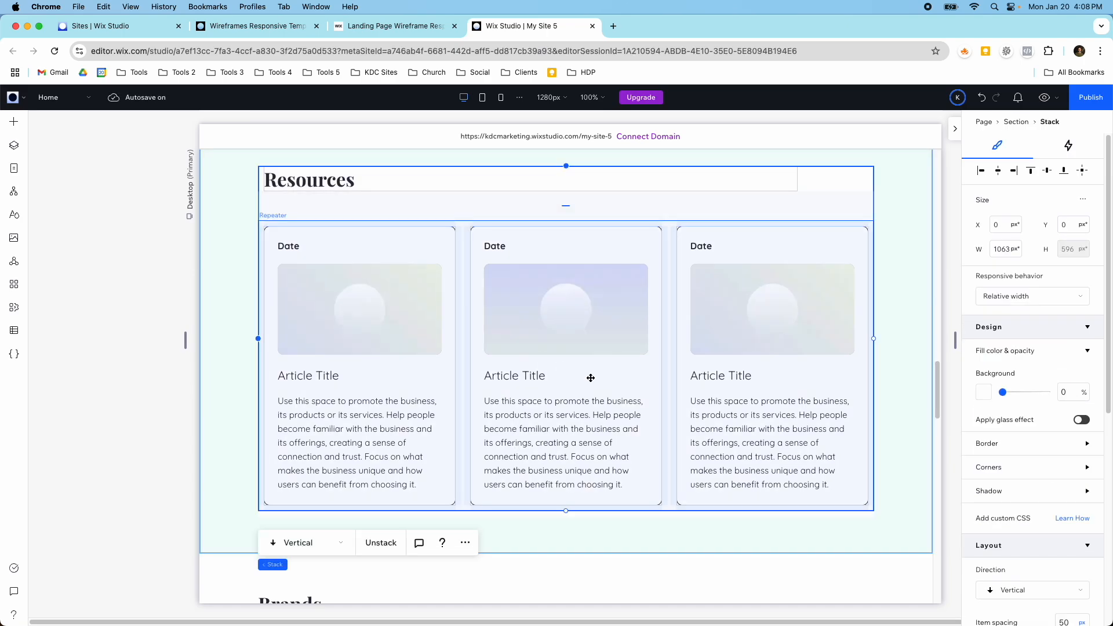
pyautogui.scroll(-6, 702, 405)
pyautogui.click(530, 363)
pyautogui.click(530, 363)
pyautogui.scroll(-15, 529, 388)
pyautogui.scroll(20, 529, 392)
pyautogui.scroll(10, 529, 391)
# Step: Replace the main title text at the top of the page with "Luxury Hotels"
pyautogui.click(532, 254)
pyautogui.click(529, 243)
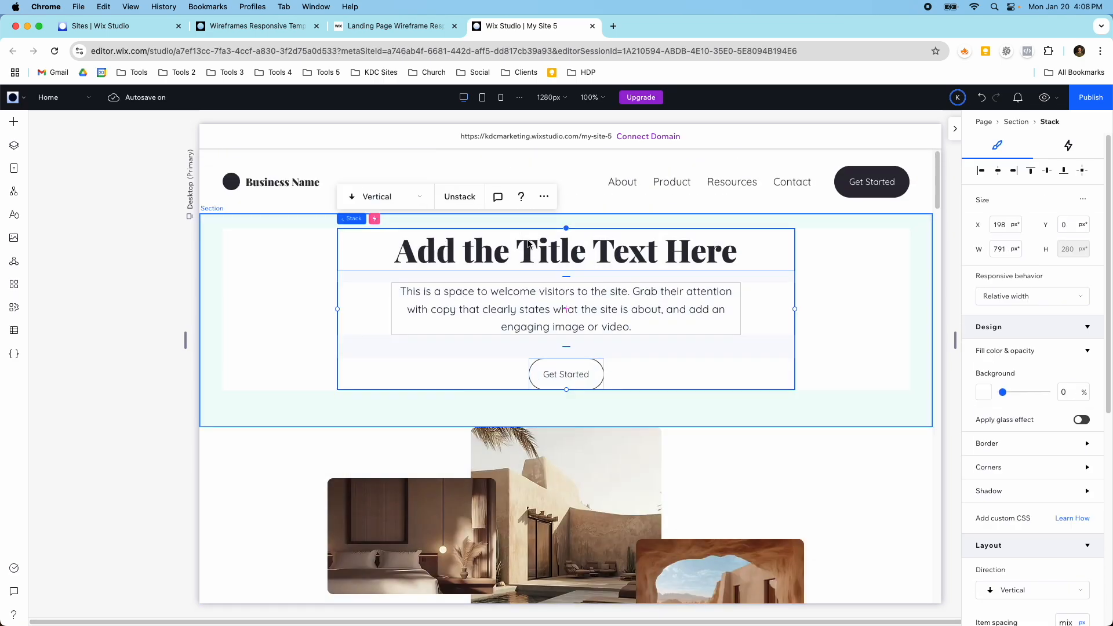
pyautogui.doubleClick(528, 248)
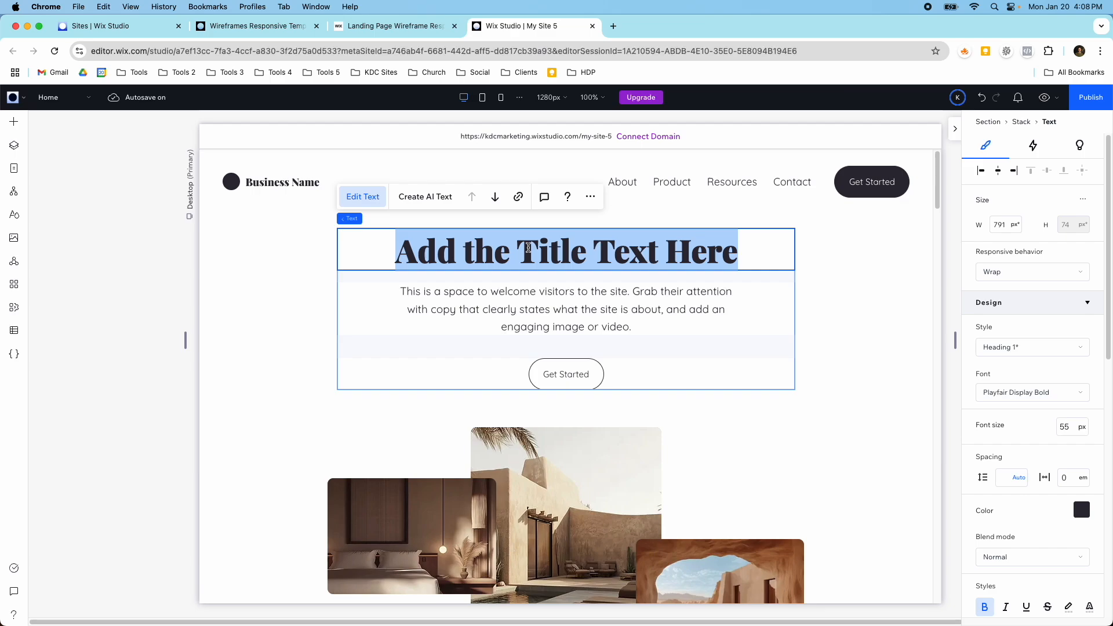
pyautogui.write('Stay')
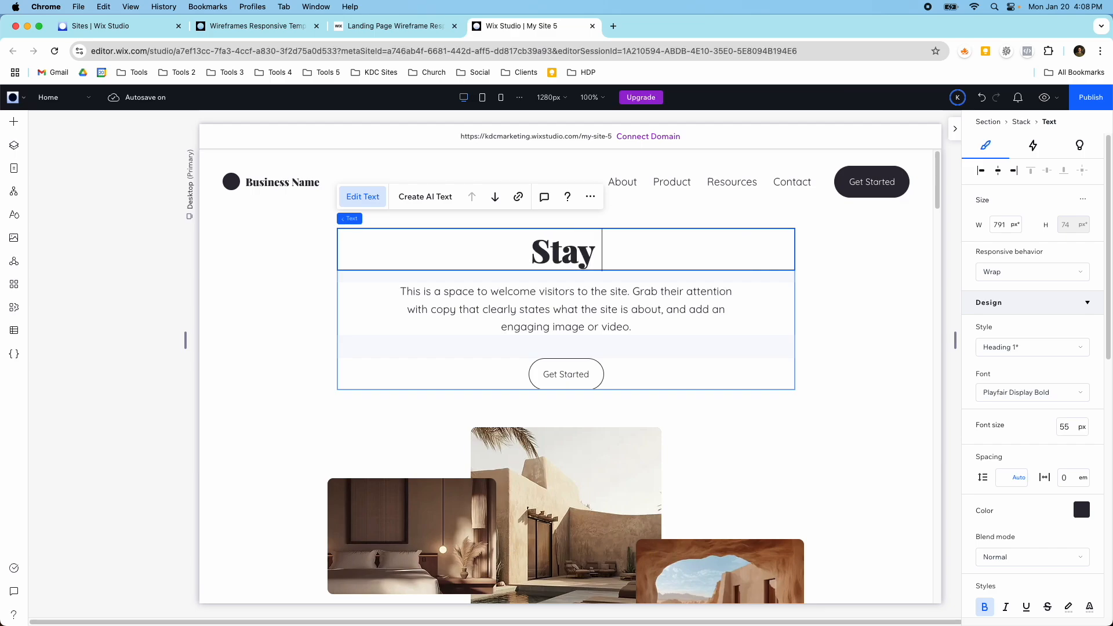
pyautogui.press('BackSpace')
pyautogui.press('BackSpace')
pyautogui.write('Luc')
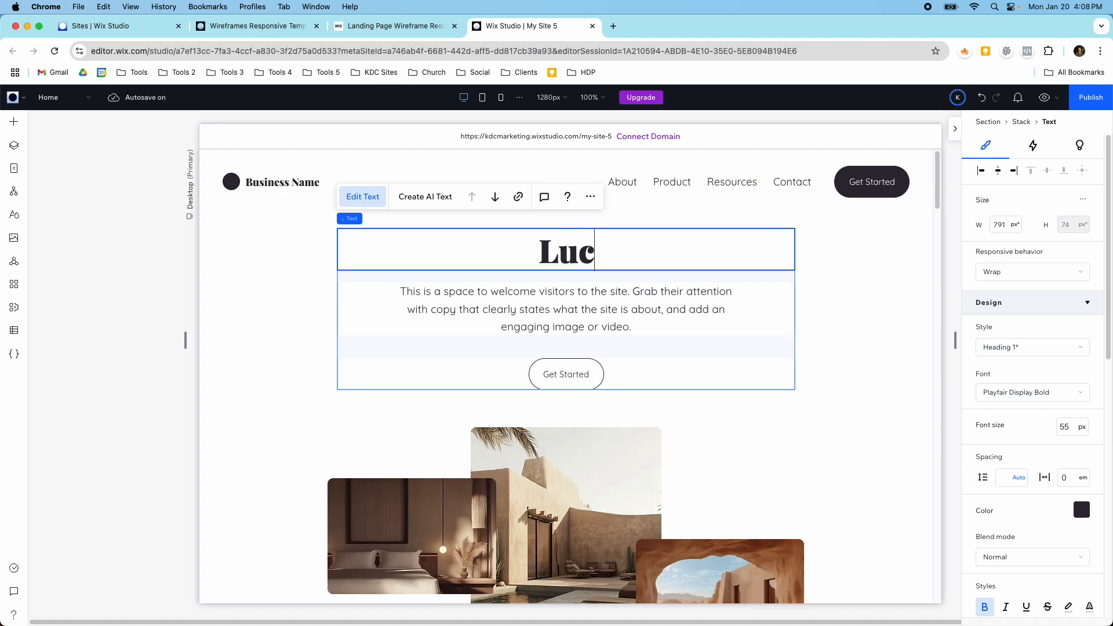
pyautogui.write('ury ')
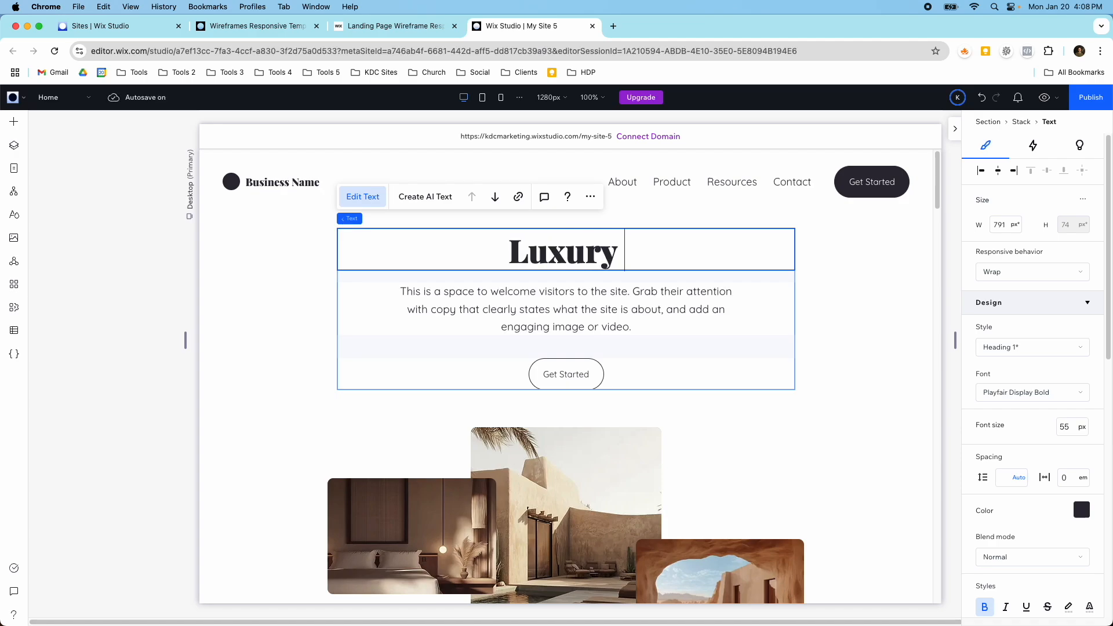
pyautogui.write('Hotels')
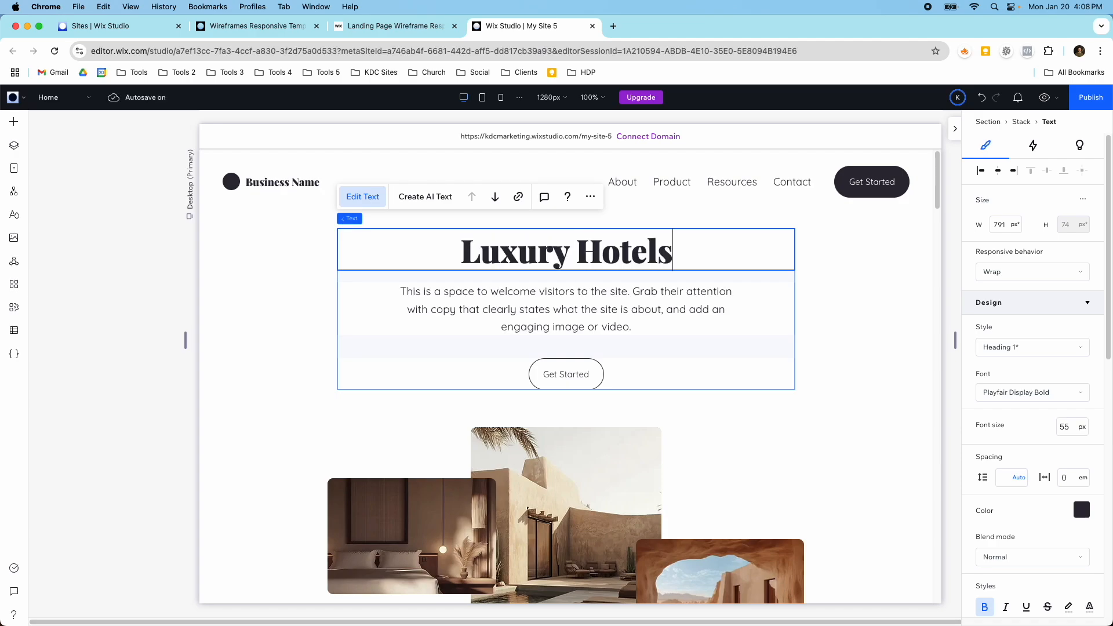
# Step: Replace the paragraph below the main title with "Come stay in the finest hotels the world has to offer!"
pyautogui.doubleClick(520, 317)
pyautogui.write('Come')
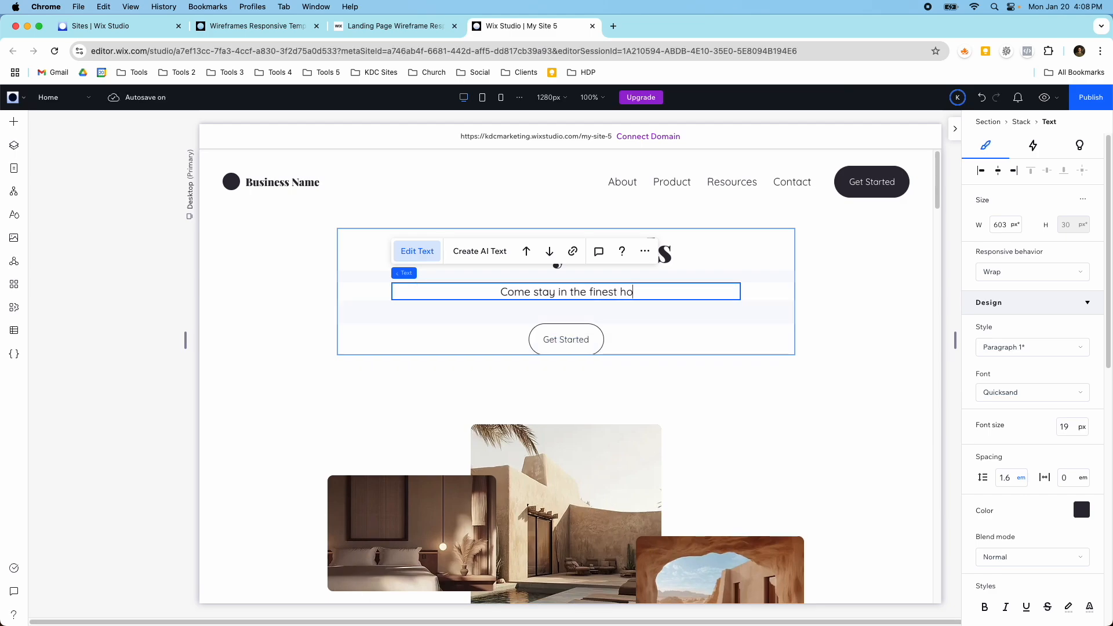
pyautogui.write('stay in the finest hotels the w')
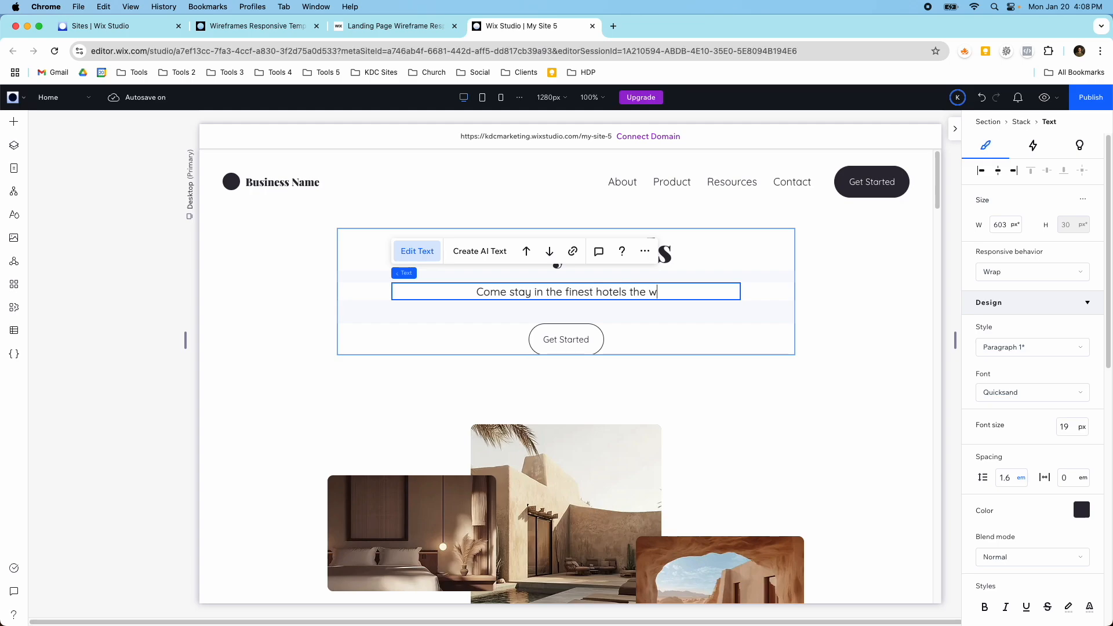
pyautogui.write('orld has to offer!')
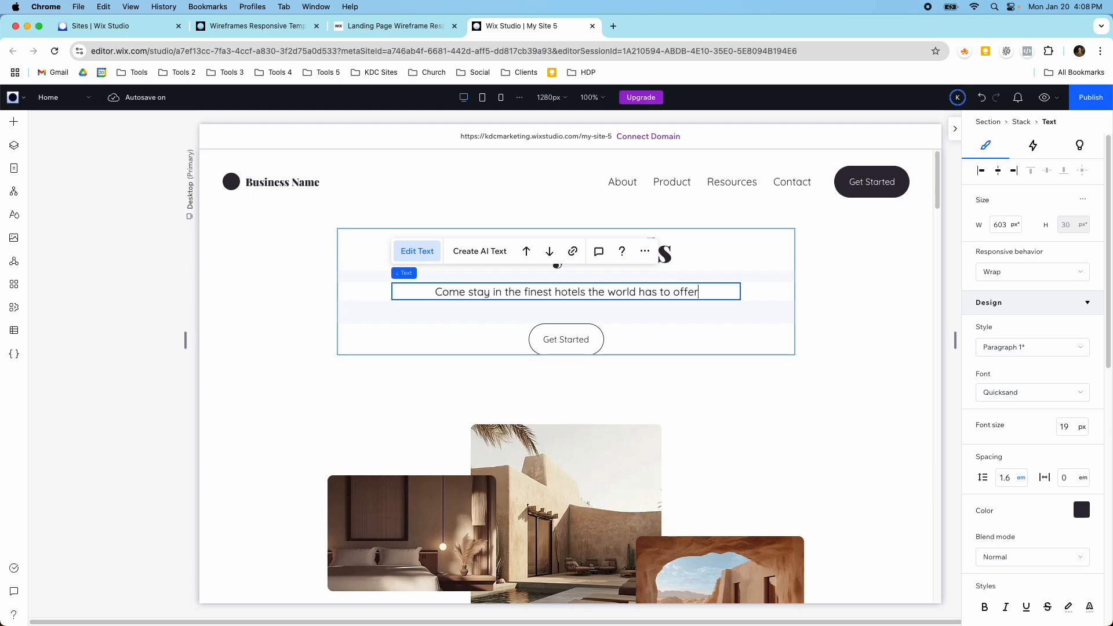
# Step: Change the label of the Get Started button below the title paragraph to "Book Your Stay"
pyautogui.click(580, 345)
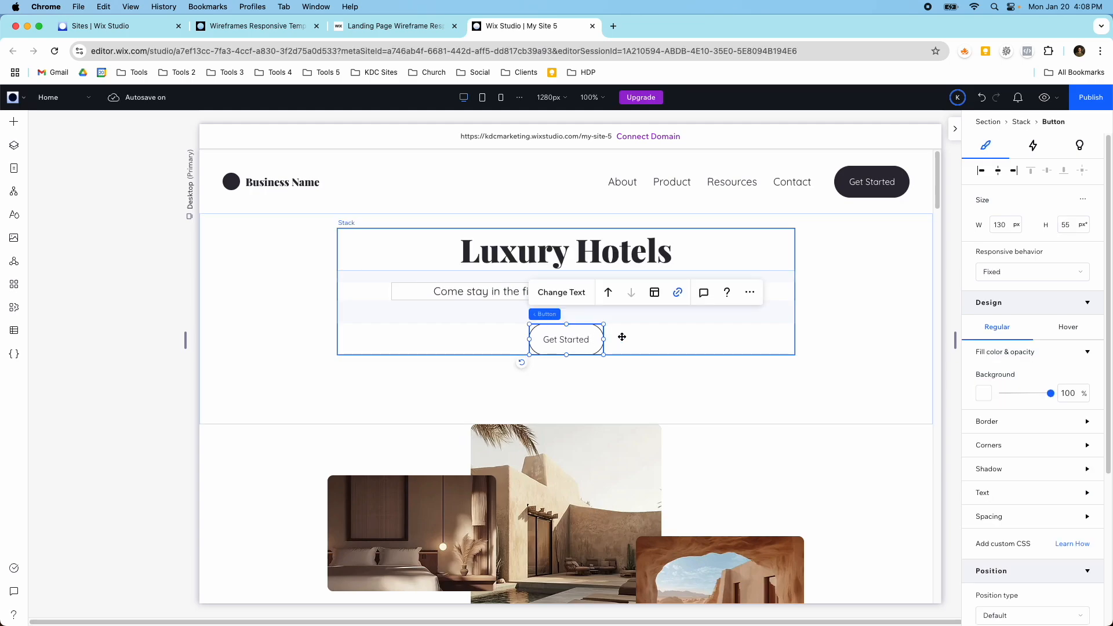
pyautogui.doubleClick(573, 339)
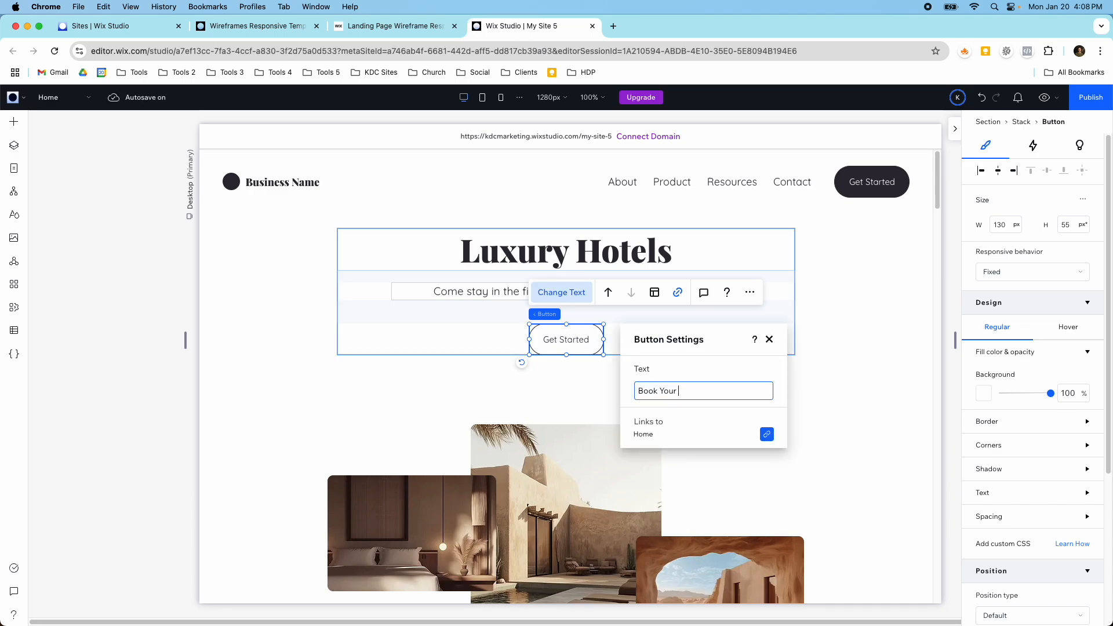
pyautogui.click(541, 385)
# Step: Widen the Book Your Stay button to 173 px by extending its left edge
pyautogui.click(548, 339)
pyautogui.click(532, 341)
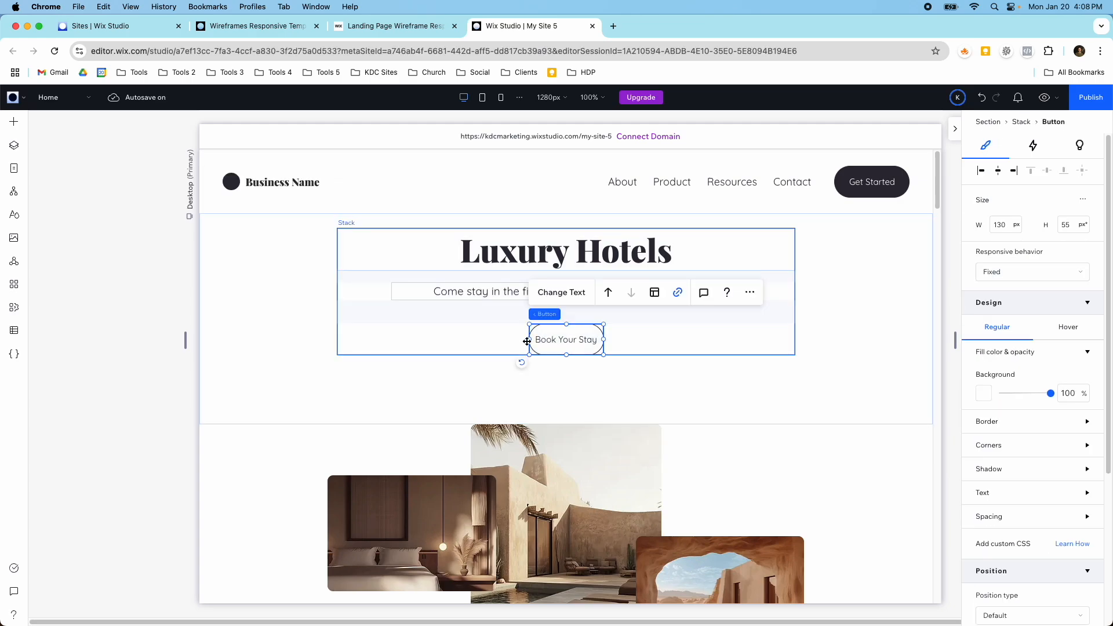
pyautogui.moveTo(527, 341); pyautogui.dragTo(511, 342)
pyautogui.press('super+z')
pyautogui.click(529, 341)
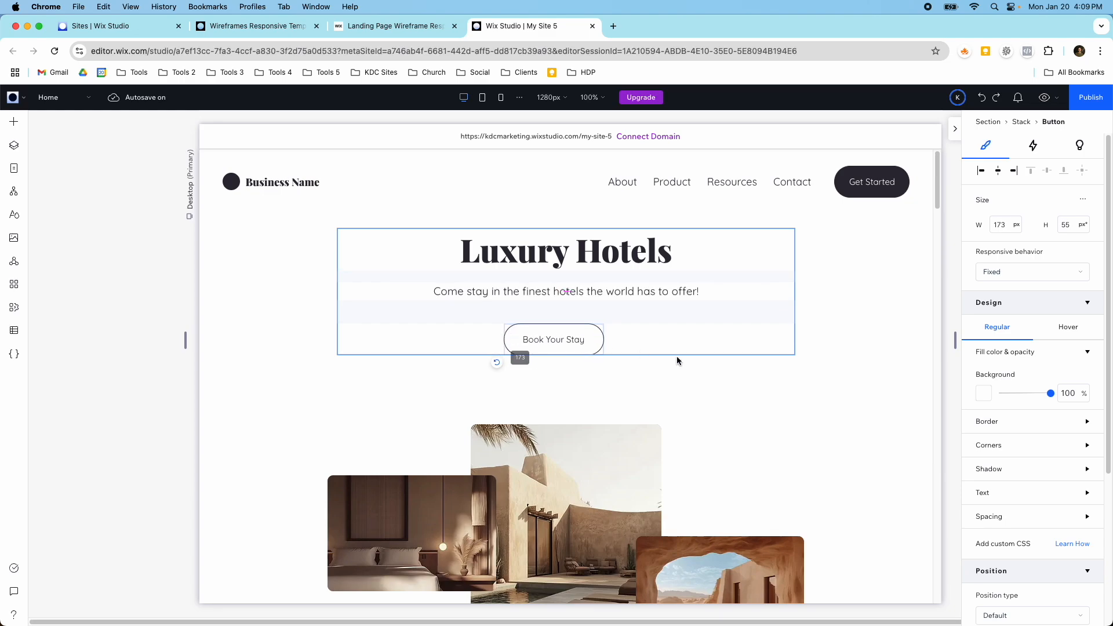
# Step: Center-align the items in the title stack so the Book Your Stay button sits under the paragraph
pyautogui.moveTo(642, 350); pyautogui.dragTo(641, 349)
pyautogui.click(769, 290)
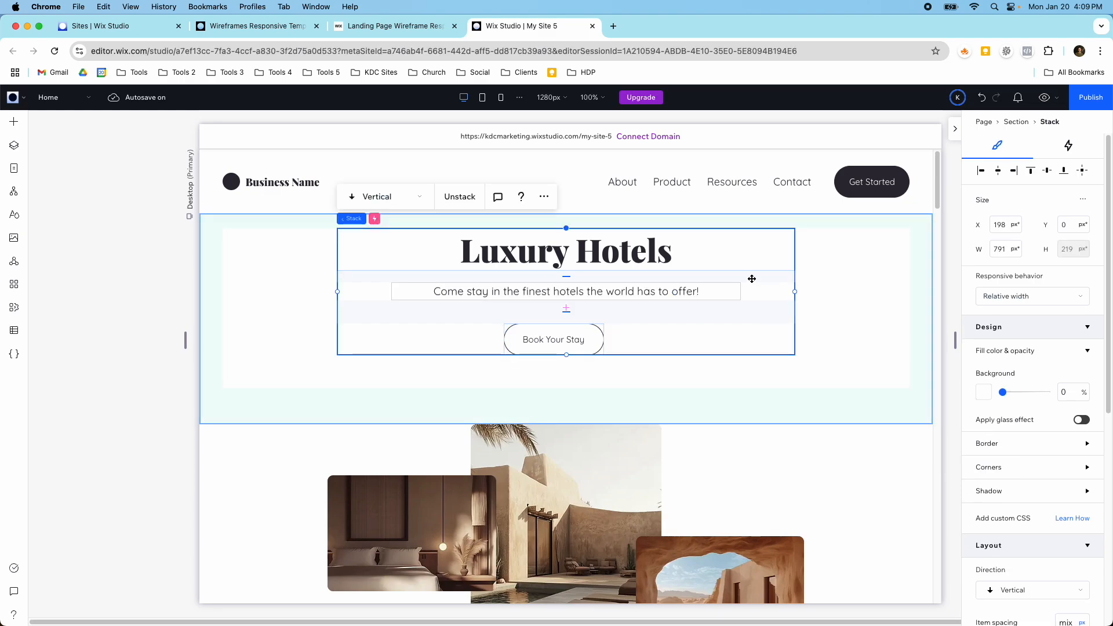
pyautogui.scroll(-5, 1033, 464)
pyautogui.click(1009, 348)
pyautogui.click(835, 340)
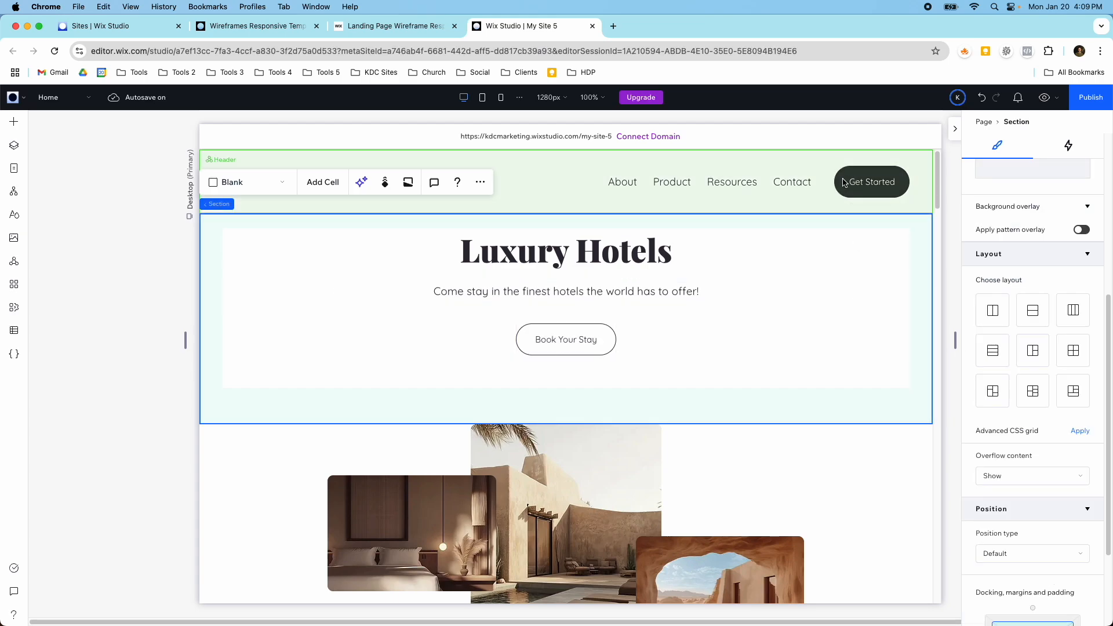
# Step: Change the label of the header's Get Started button to "Book Your Stay"
pyautogui.click(873, 186)
pyautogui.doubleClick(873, 187)
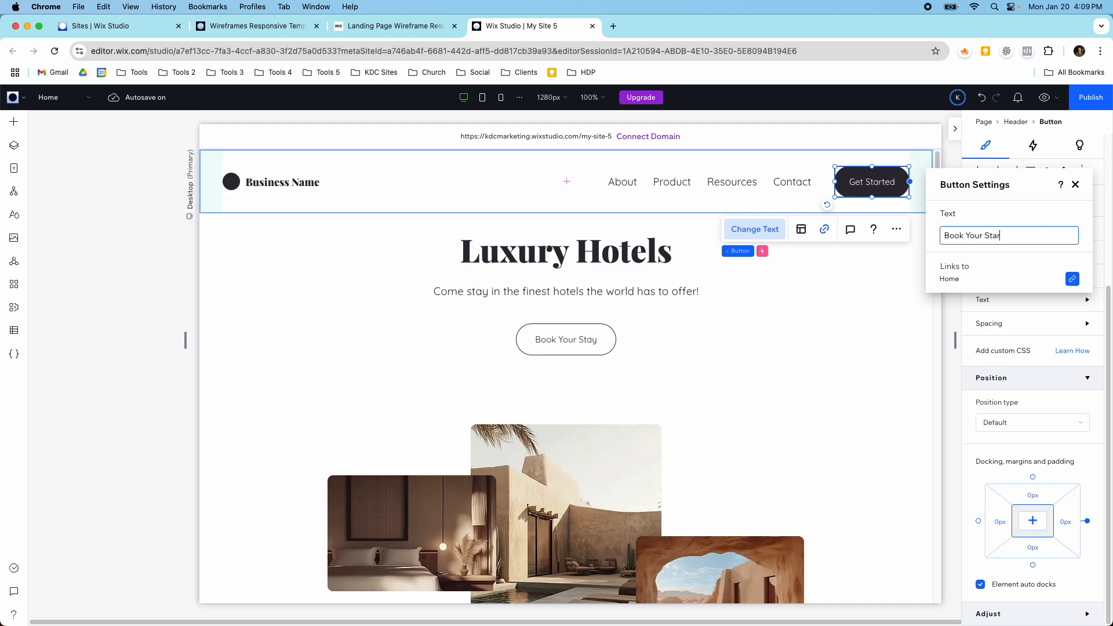
pyautogui.click(819, 284)
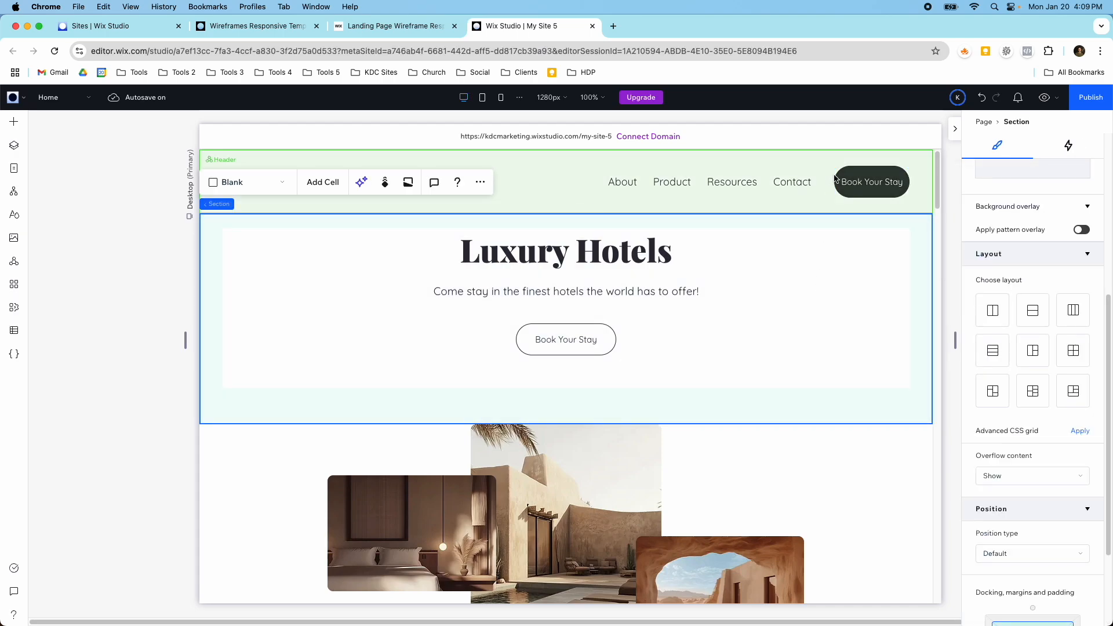
# Step: Widen the header's Book Your Stay button to about 150 px by extending its left edge
pyautogui.click(827, 185)
pyautogui.click(843, 183)
pyautogui.moveTo(837, 183); pyautogui.dragTo(824, 183)
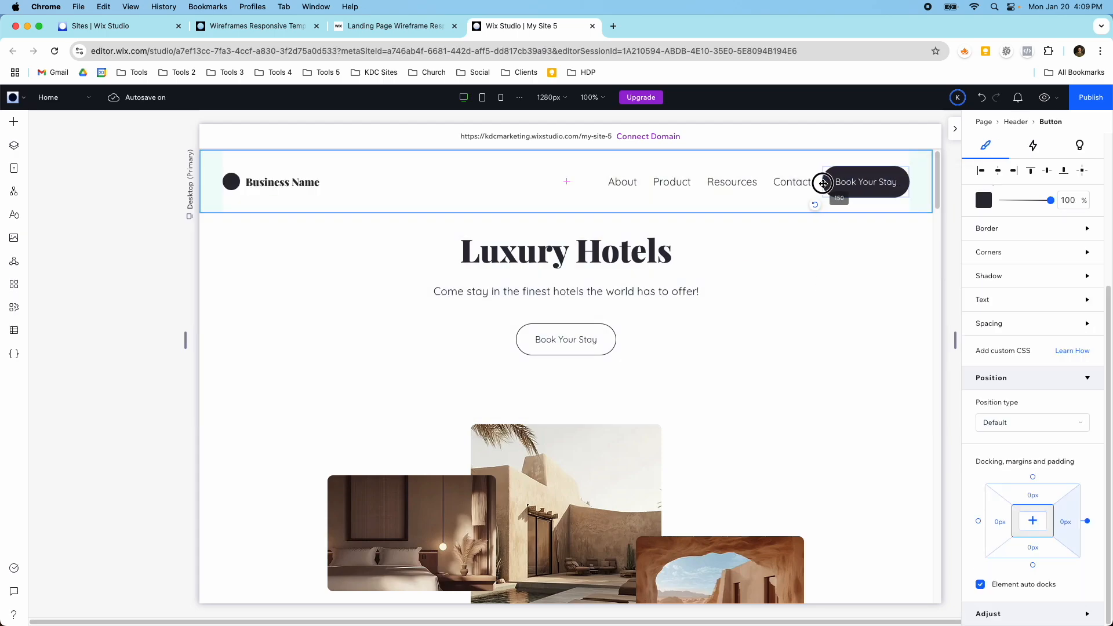
pyautogui.click(740, 184)
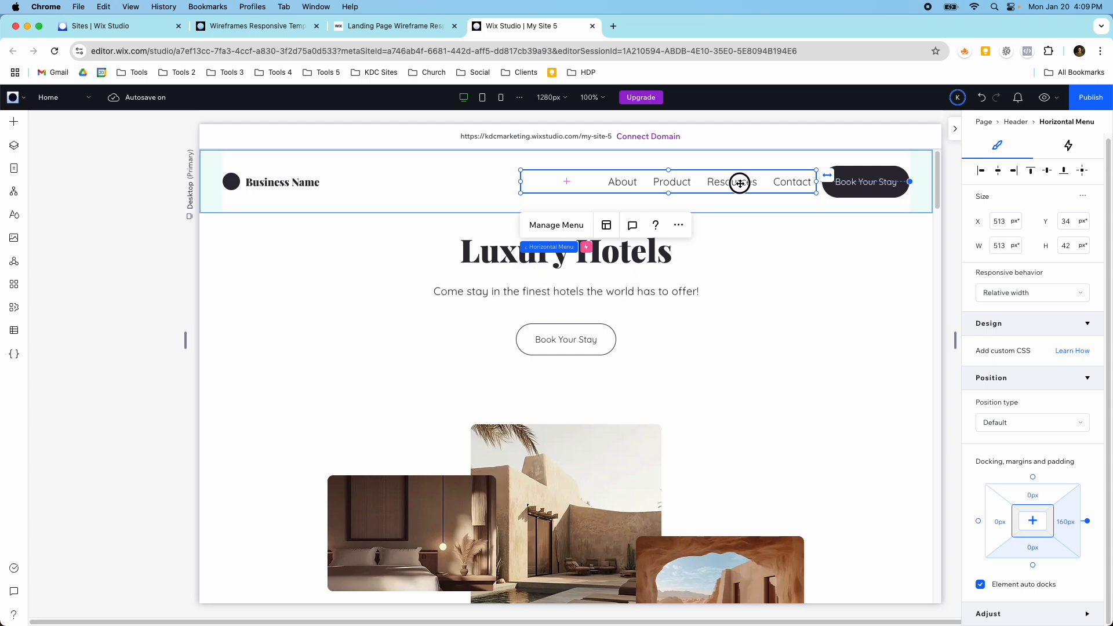
pyautogui.click(741, 288)
# Step: Review the hero images and the Vision and About sections, including the layout of the Vision text stack
pyautogui.scroll(-8, 753, 308)
pyautogui.scroll(-5, 753, 308)
pyautogui.scroll(15, 753, 308)
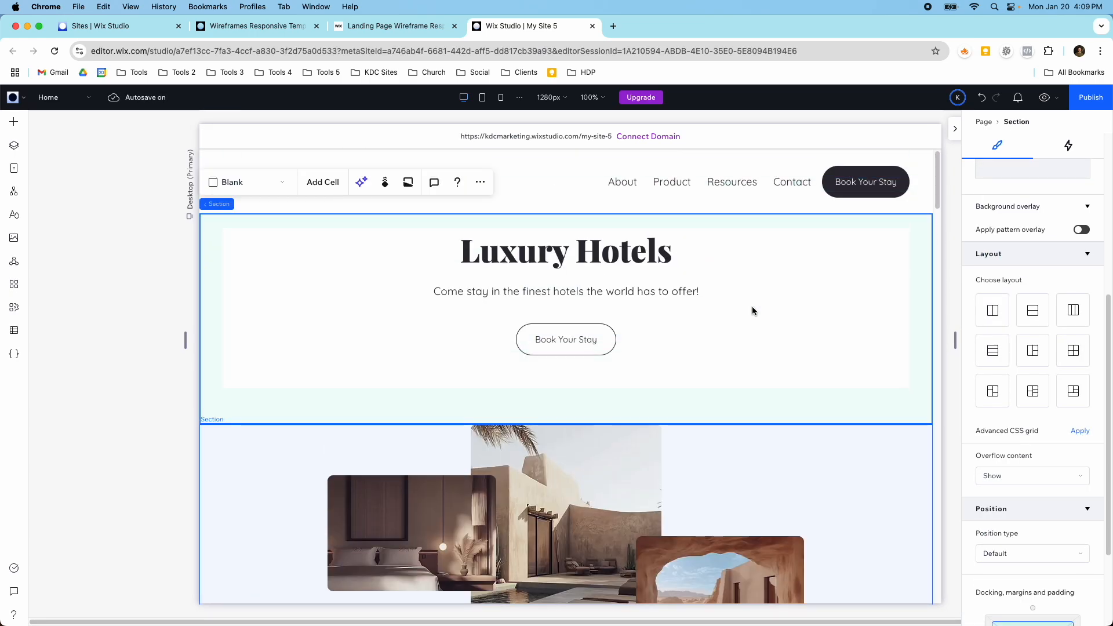
pyautogui.scroll(-8, 785, 329)
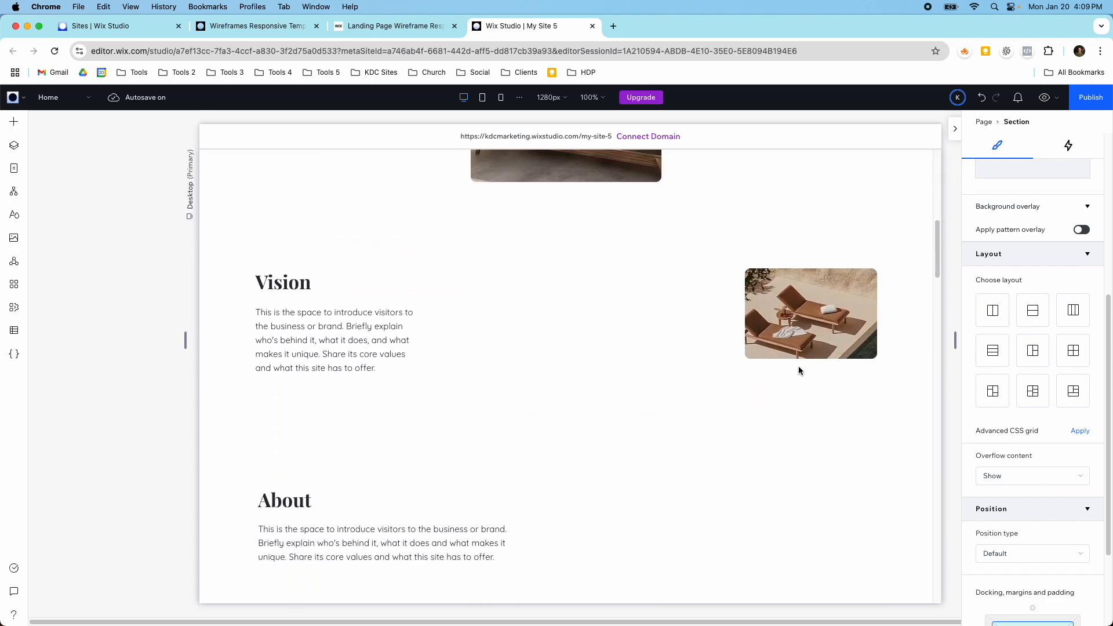
pyautogui.scroll(-1, 760, 368)
pyautogui.click(329, 337)
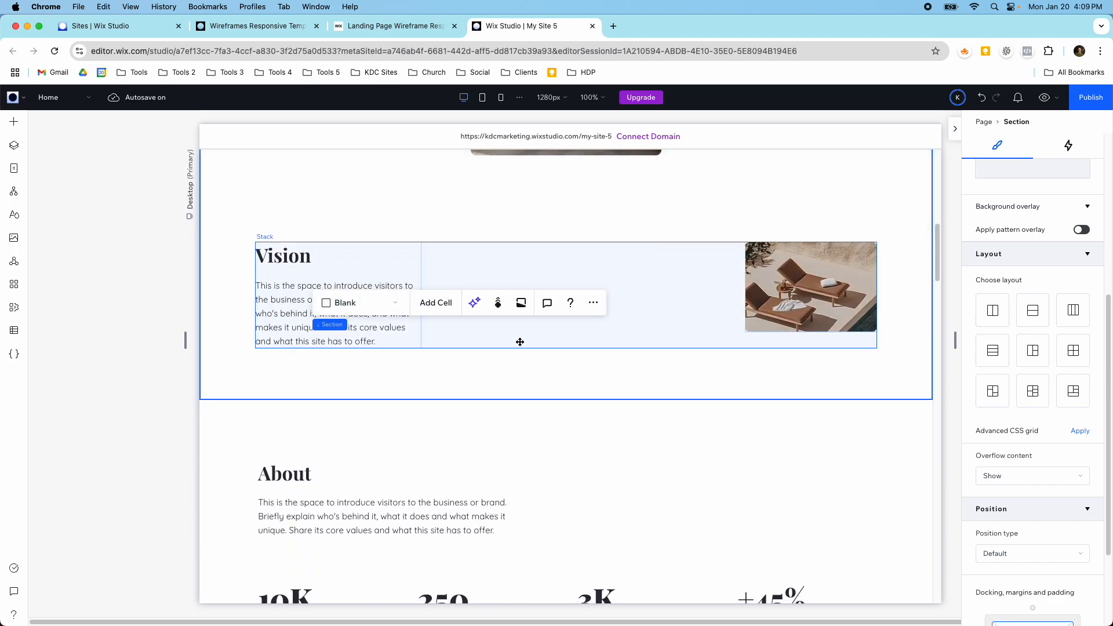
pyautogui.click(284, 317)
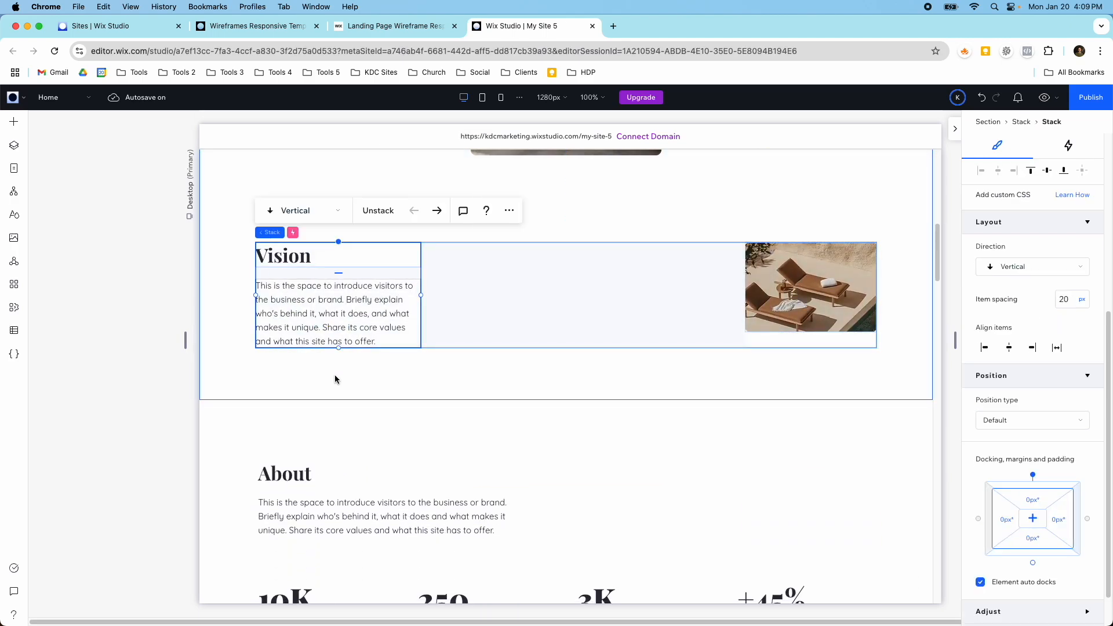
pyautogui.scroll(-4, 346, 360)
pyautogui.click(346, 317)
# Step: Delete the Brands section with the row of logos above Testimonials
pyautogui.scroll(-4, 350, 336)
pyautogui.scroll(-15, 354, 345)
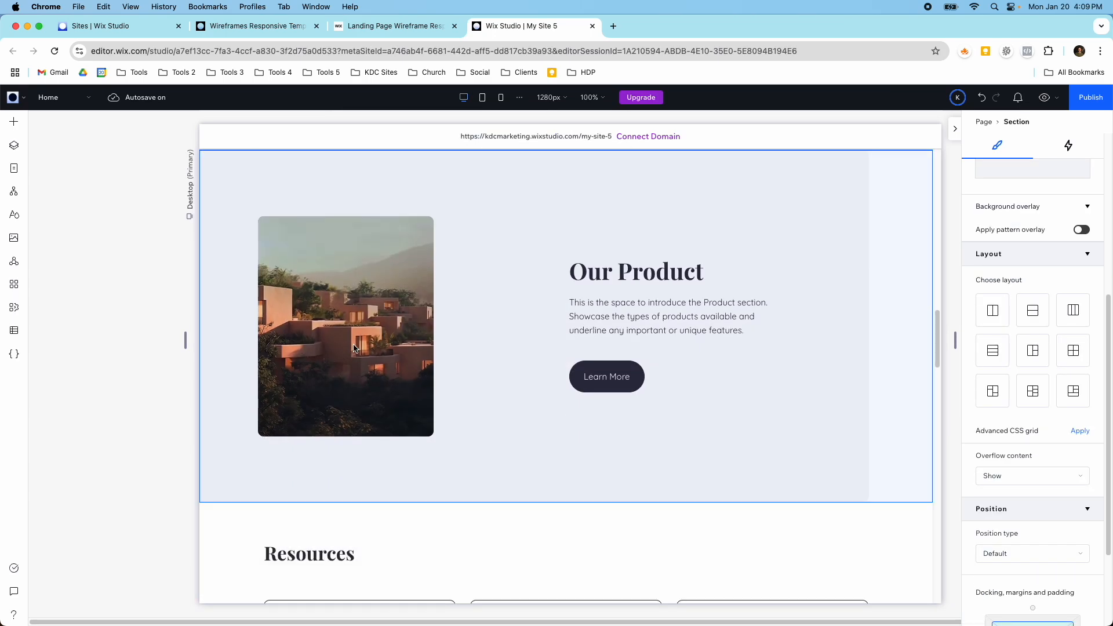
pyautogui.click(429, 249)
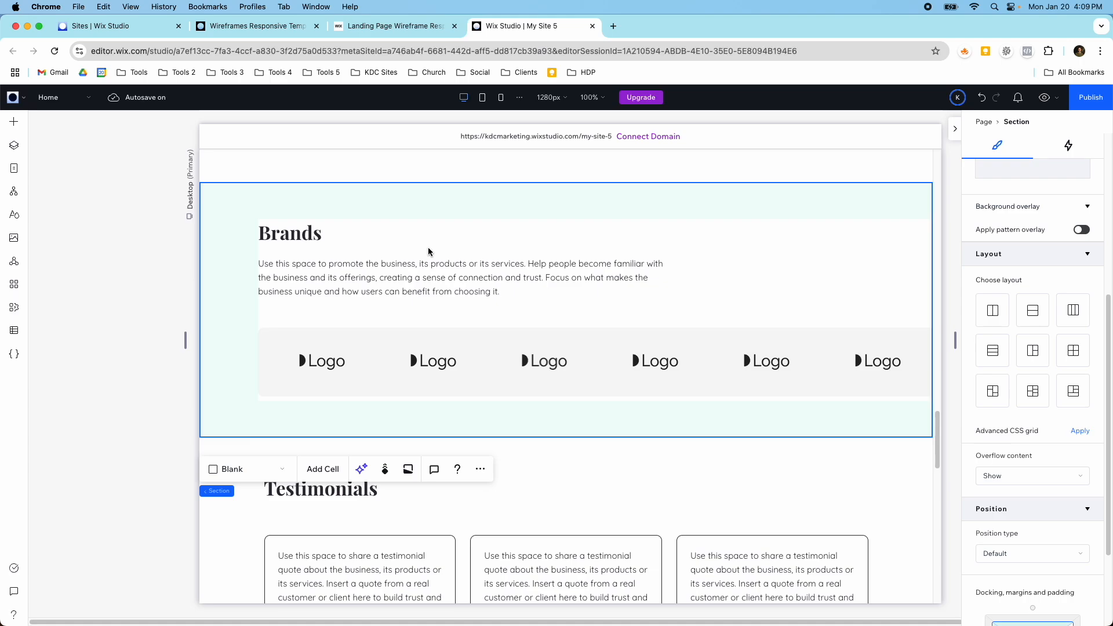
pyautogui.press('Delete')
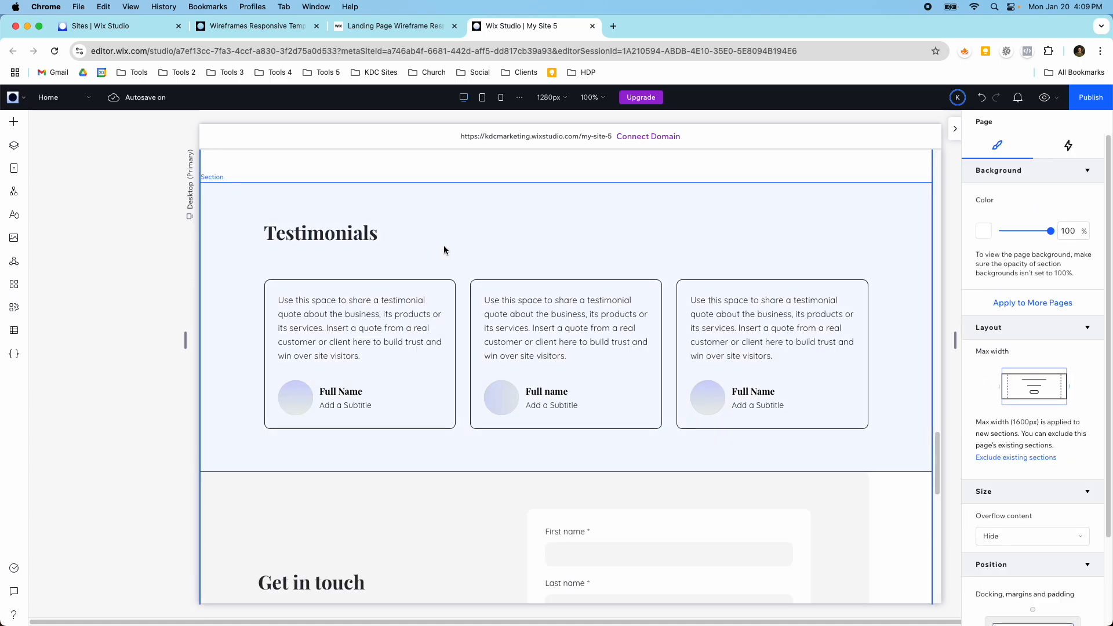
# Step: Replace the placeholder image in the first Resources card with the Luxurious Cave Pool Retreat photo from the Wix media
pyautogui.scroll(5, 444, 245)
pyautogui.scroll(7, 446, 247)
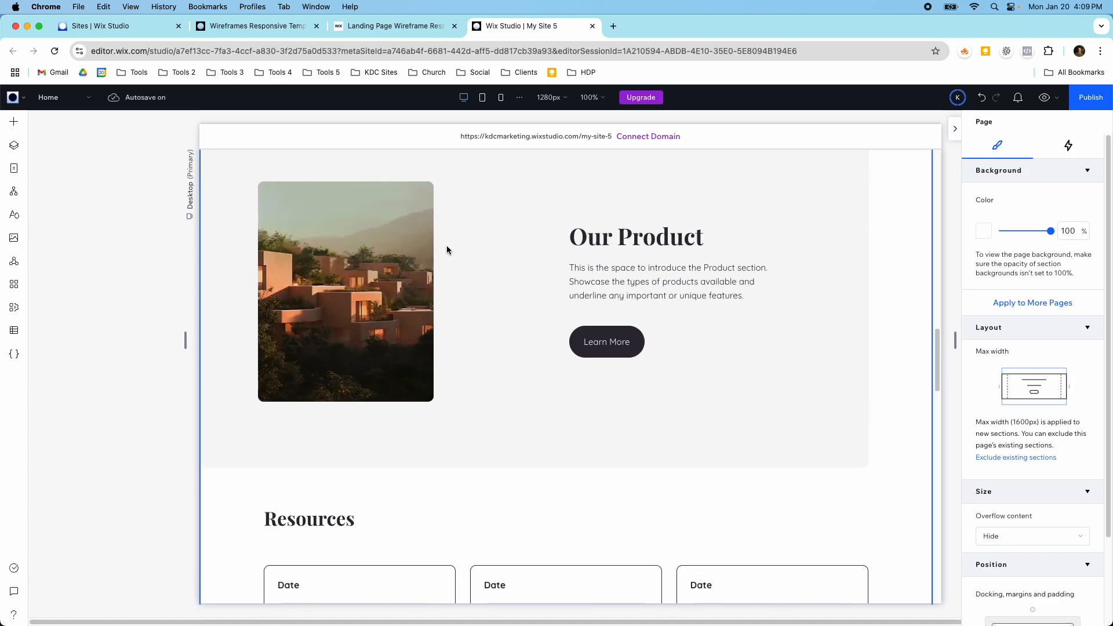
pyautogui.scroll(6, 447, 250)
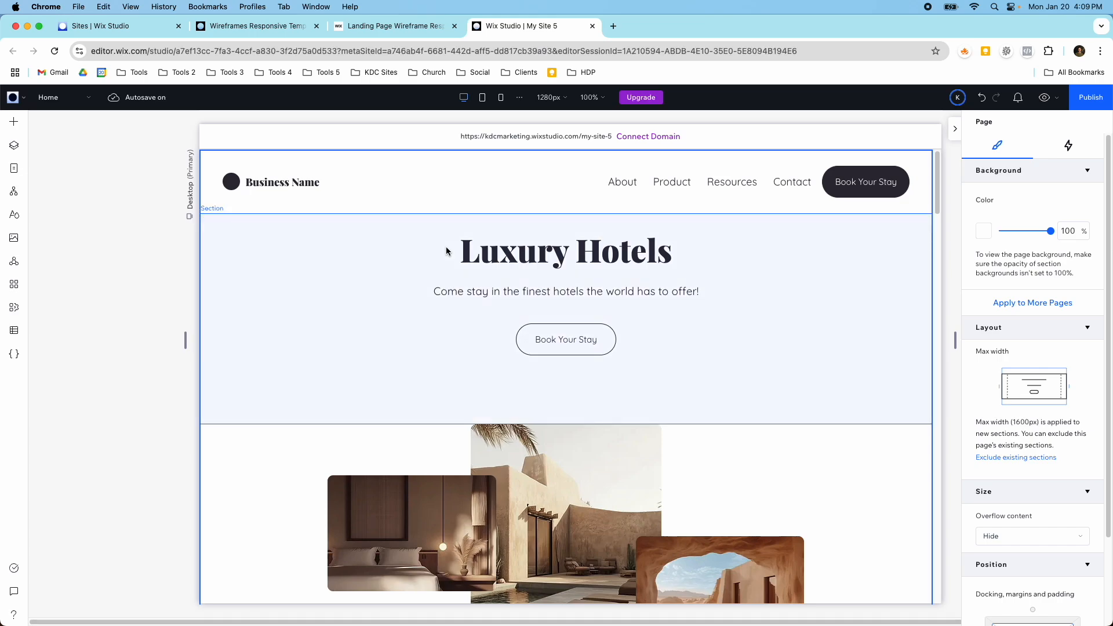
pyautogui.scroll(-10, 447, 251)
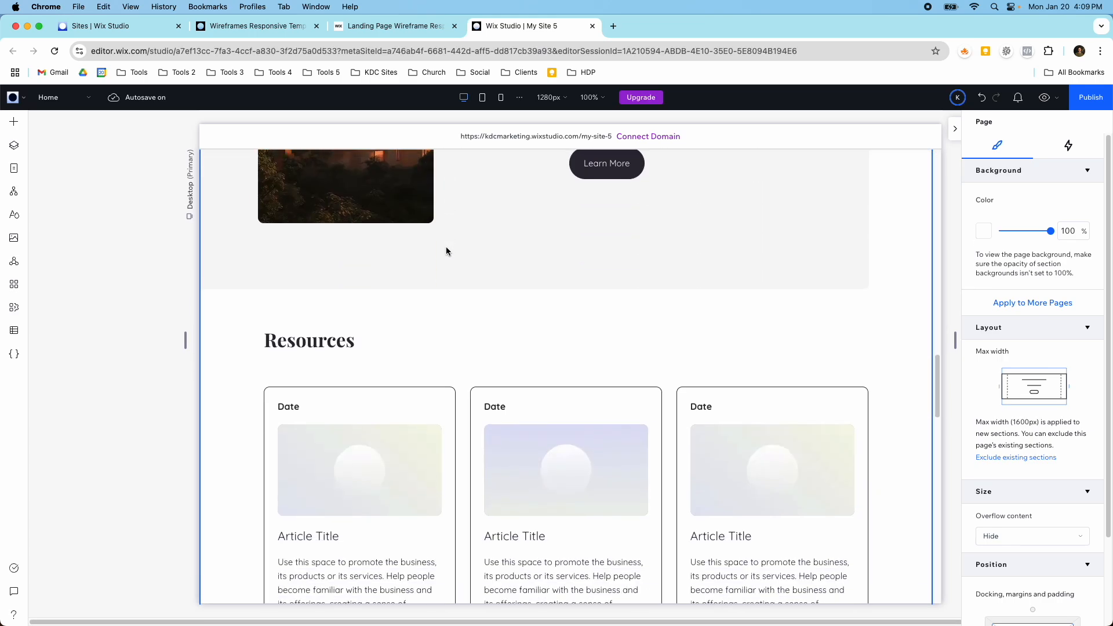
pyautogui.scroll(-3, 446, 251)
pyautogui.click(443, 262)
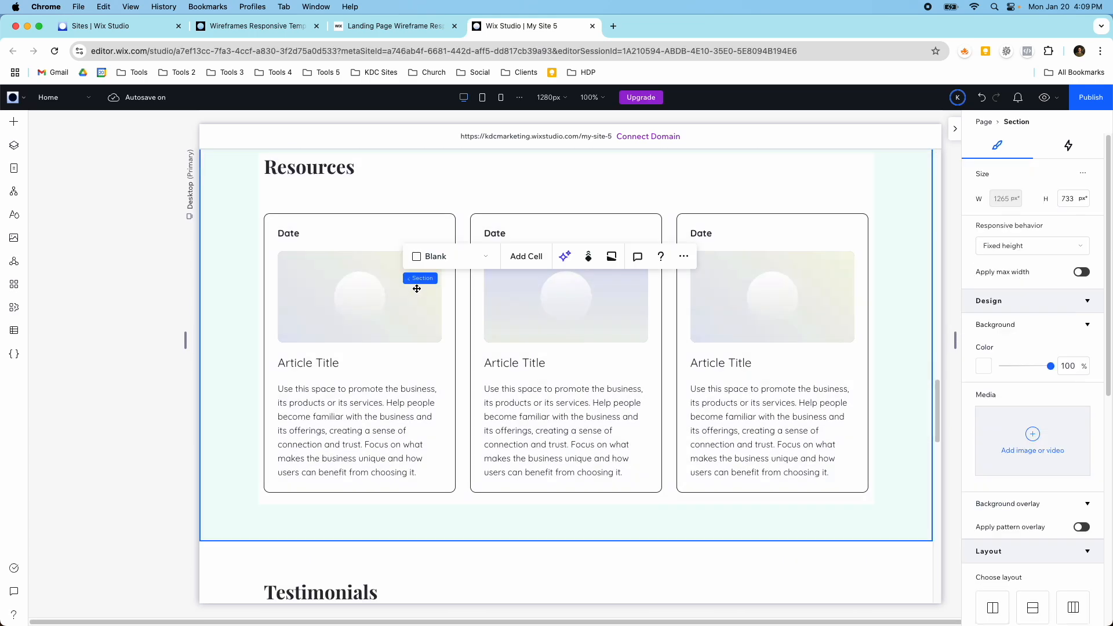
pyautogui.click(369, 304)
pyautogui.click(361, 298)
pyautogui.click(362, 298)
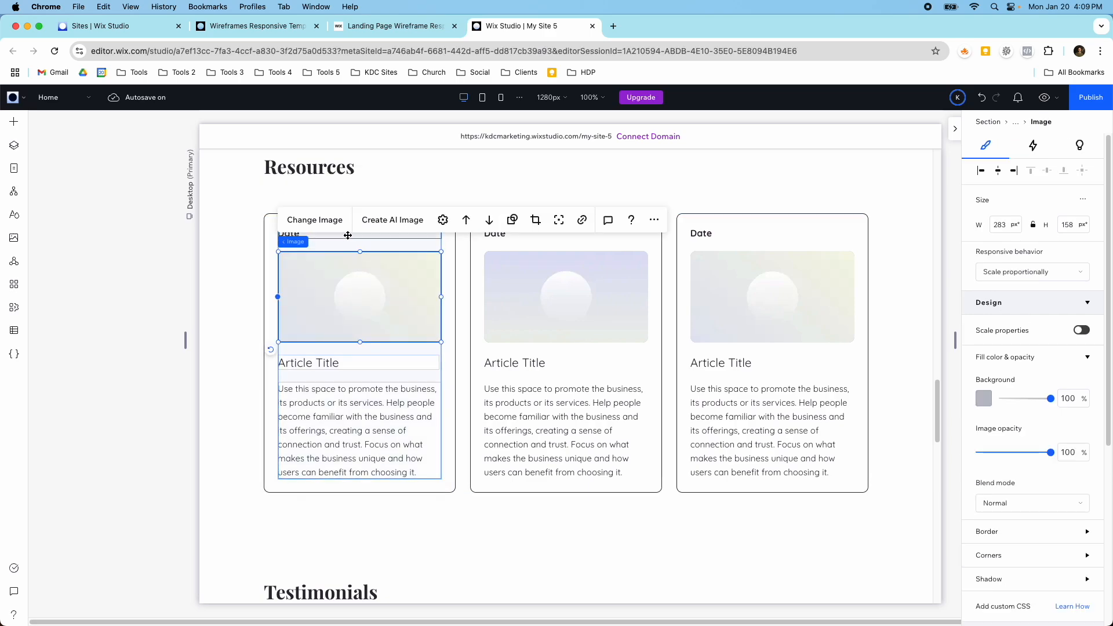
pyautogui.click(315, 220)
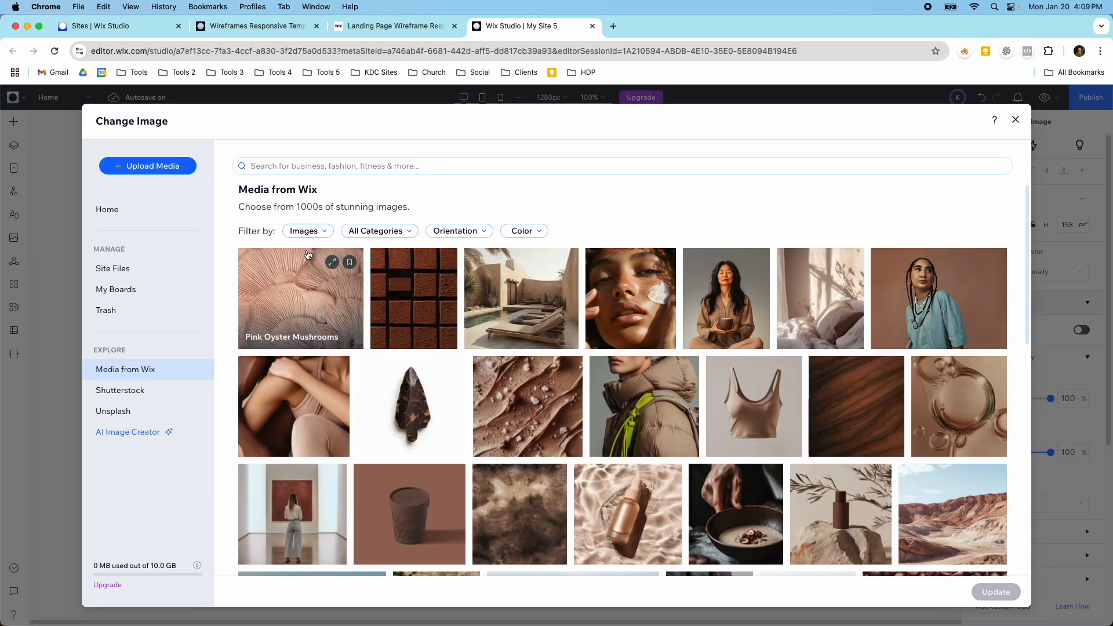
pyautogui.scroll(-10, 493, 314)
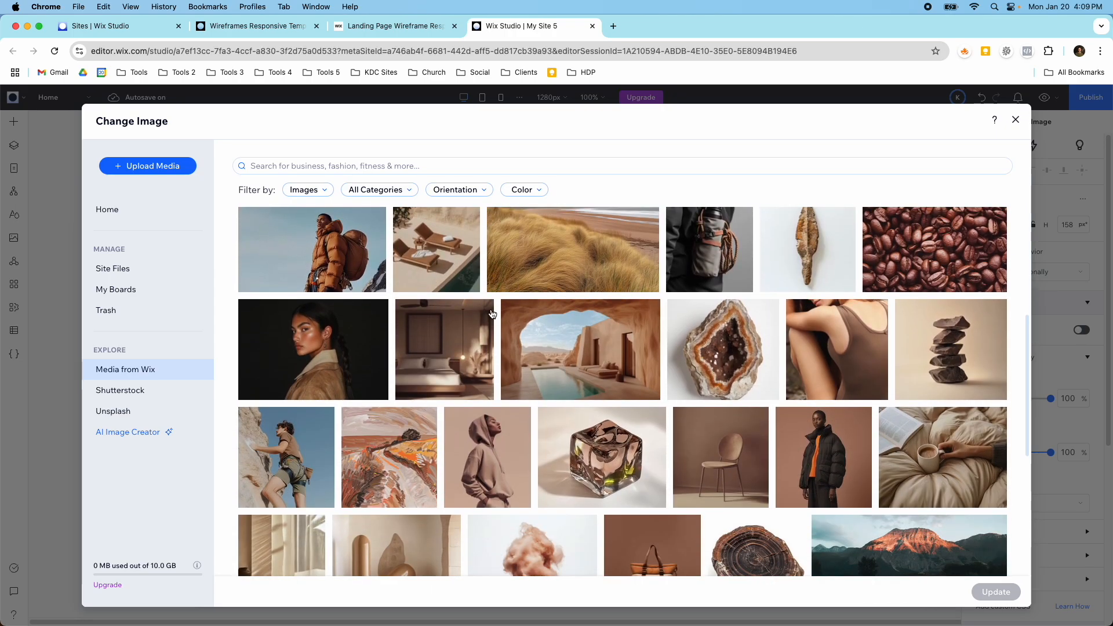
pyautogui.scroll(-5, 493, 314)
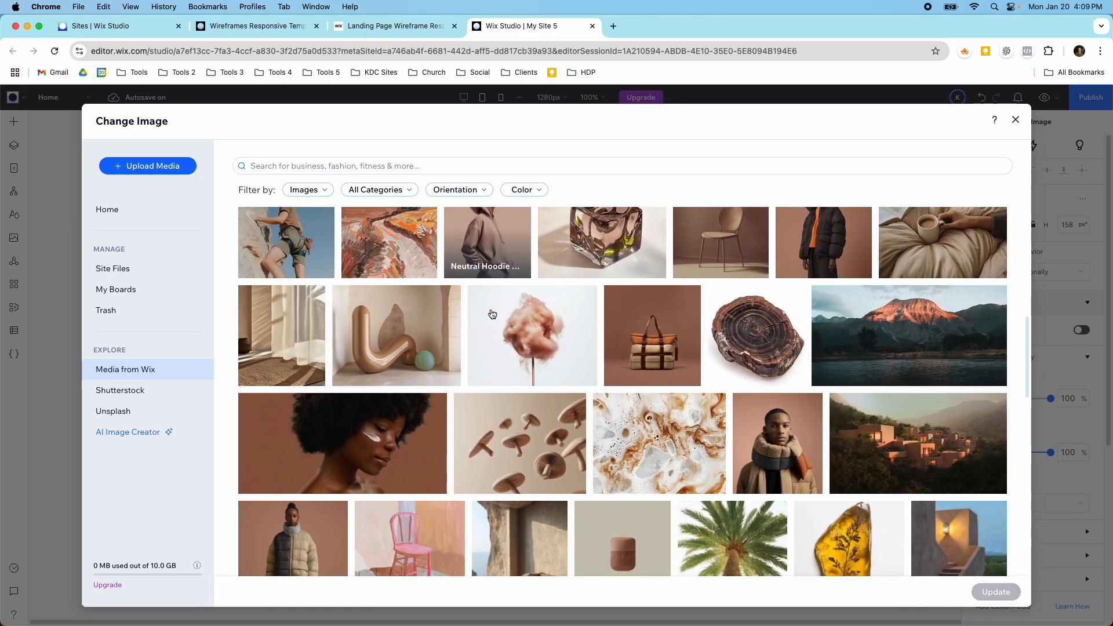
pyautogui.scroll(-3, 493, 313)
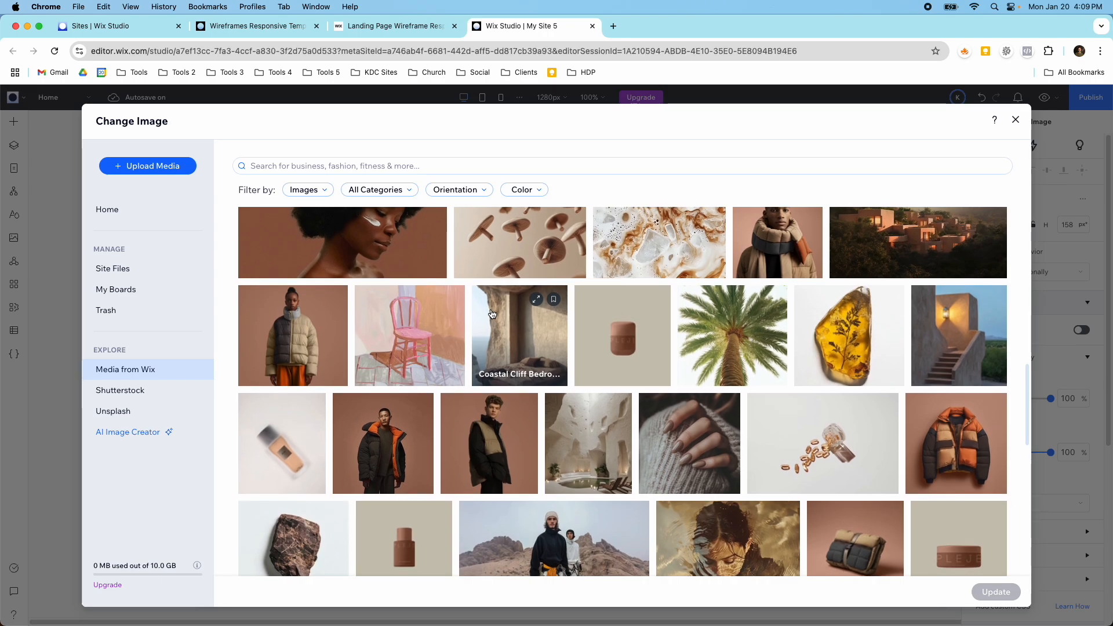
pyautogui.scroll(-1, 492, 314)
pyautogui.click(597, 406)
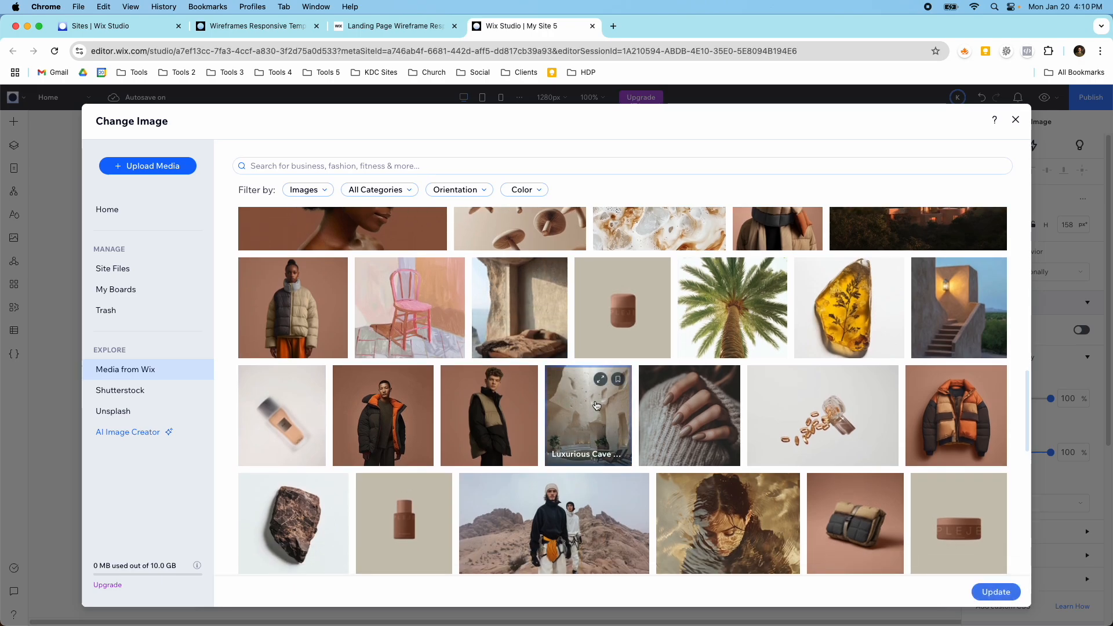
pyautogui.click(980, 589)
# Step: Set the focal point of the first Resources card's image on the pool in the lower part of the photo
pyautogui.click(597, 314)
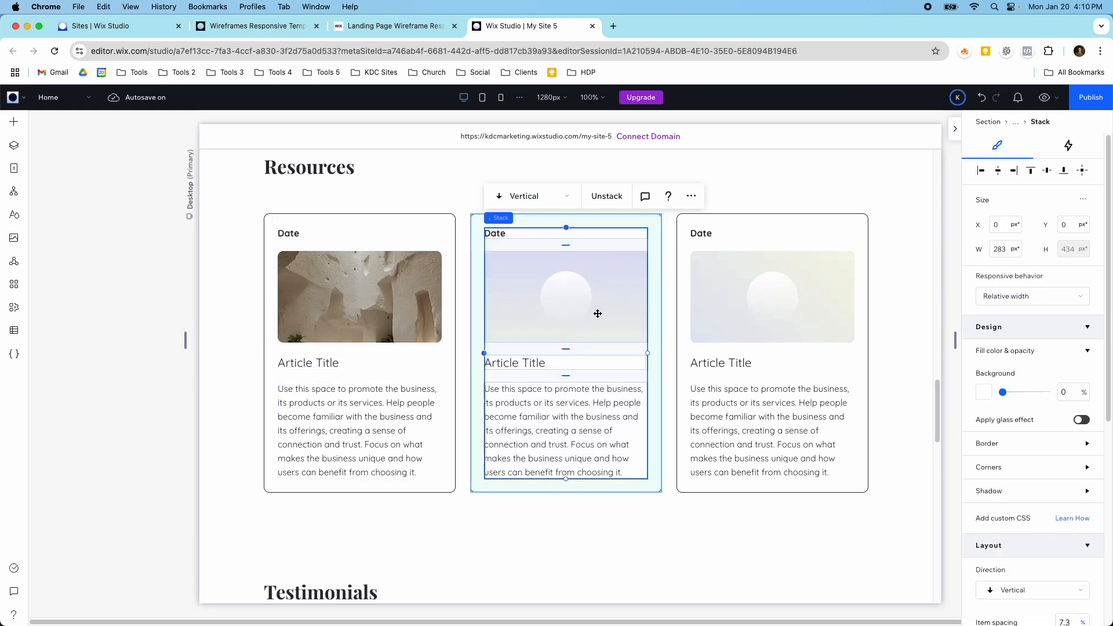
pyautogui.click(421, 301)
pyautogui.click(418, 299)
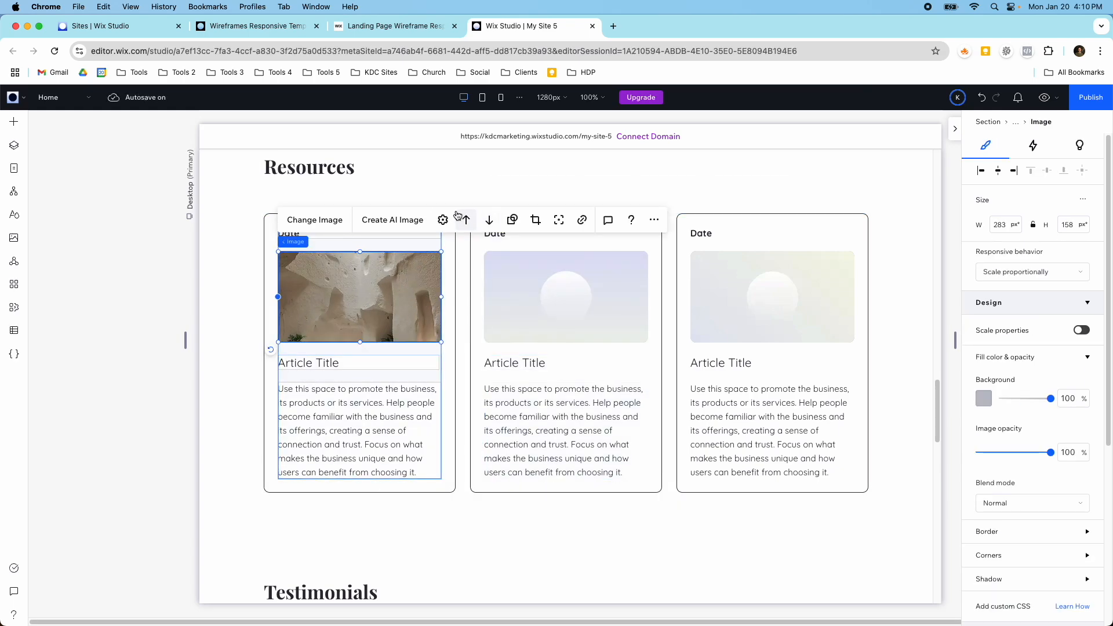
pyautogui.click(444, 219)
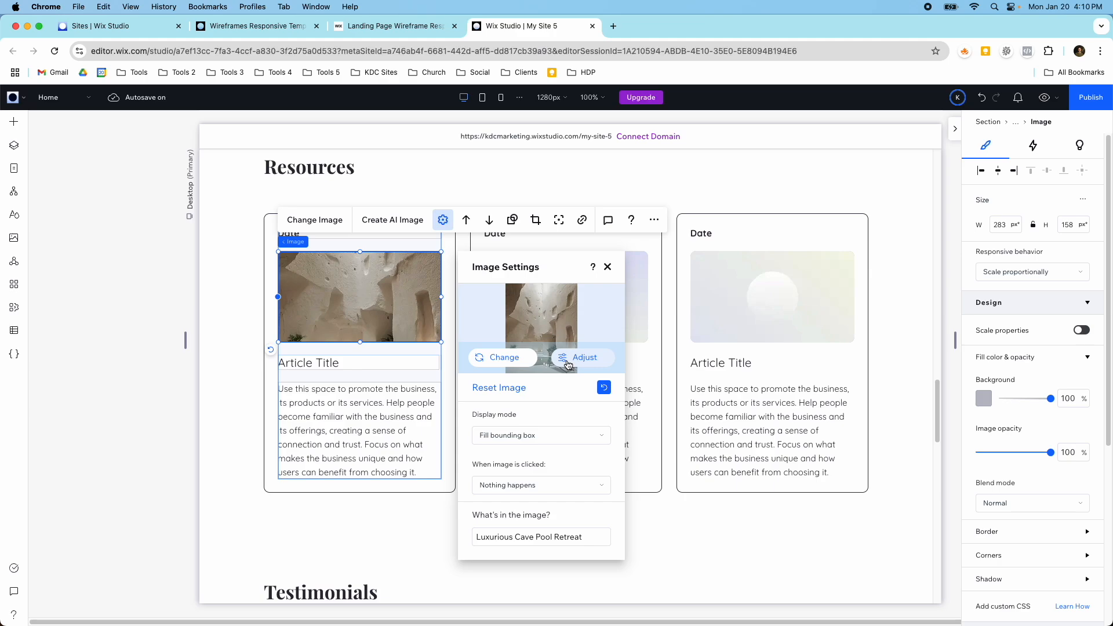
pyautogui.click(557, 220)
pyautogui.click(539, 382)
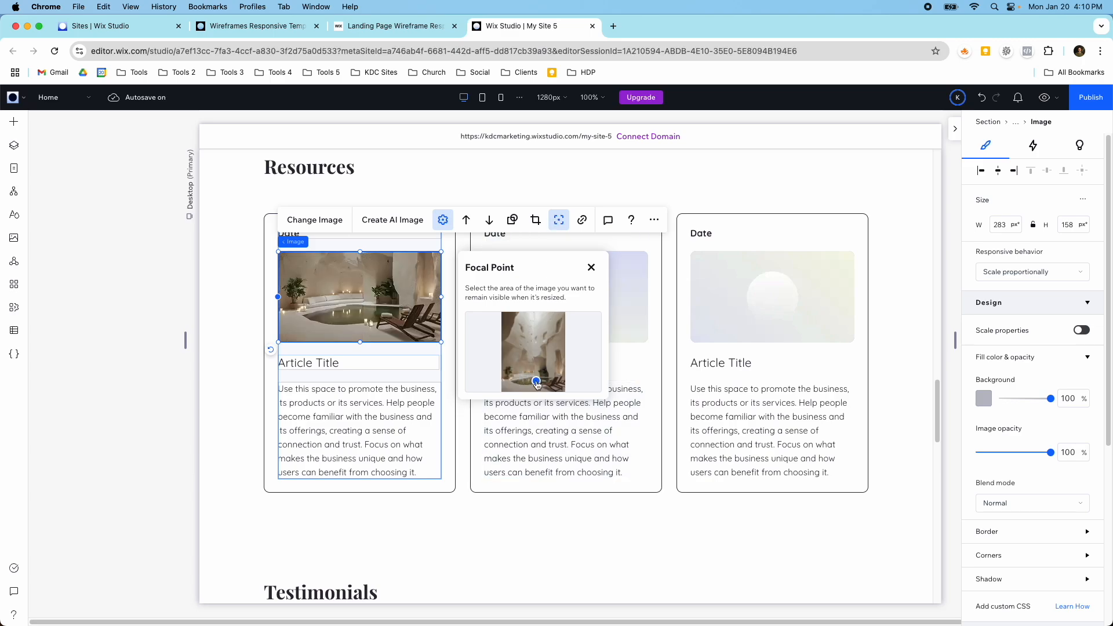
pyautogui.click(590, 269)
# Step: Replace the placeholder image in the second Resources card with the Wix photo of a lit adobe building with outdoor stairs
pyautogui.click(564, 329)
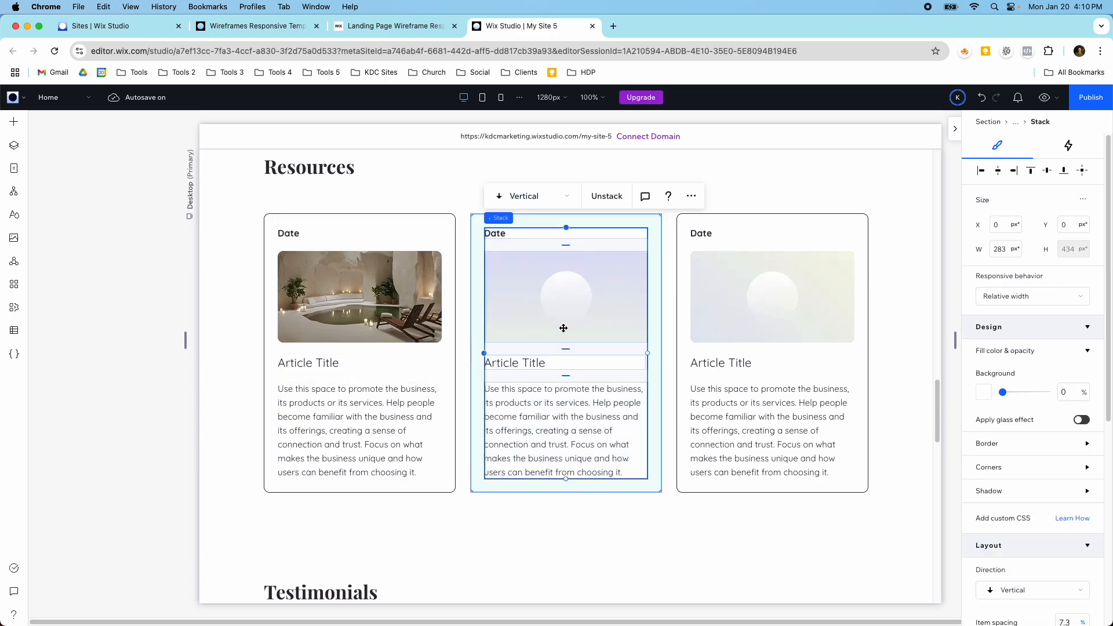
pyautogui.click(564, 328)
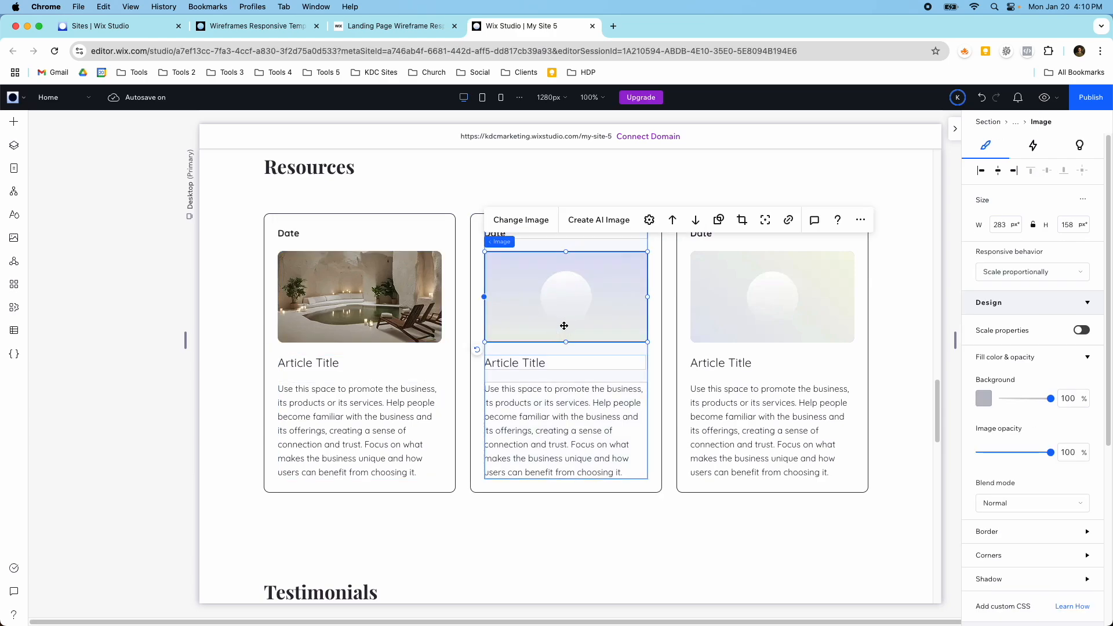
pyautogui.click(524, 221)
pyautogui.scroll(-12, 592, 347)
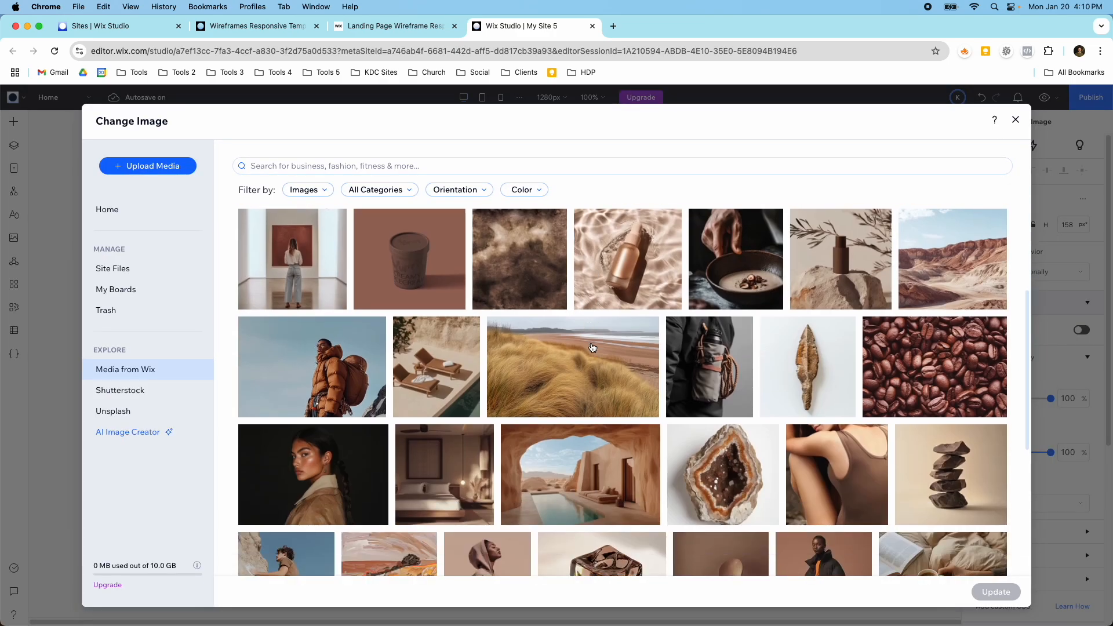
pyautogui.scroll(-8, 592, 348)
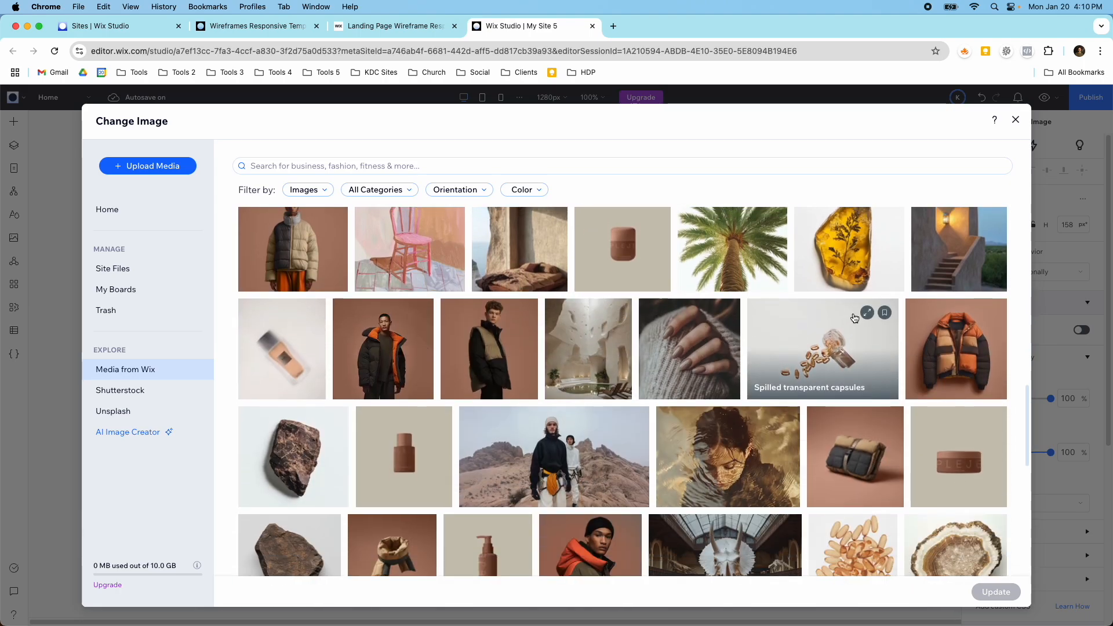
pyautogui.scroll(3, 854, 318)
pyautogui.click(954, 333)
pyautogui.click(996, 592)
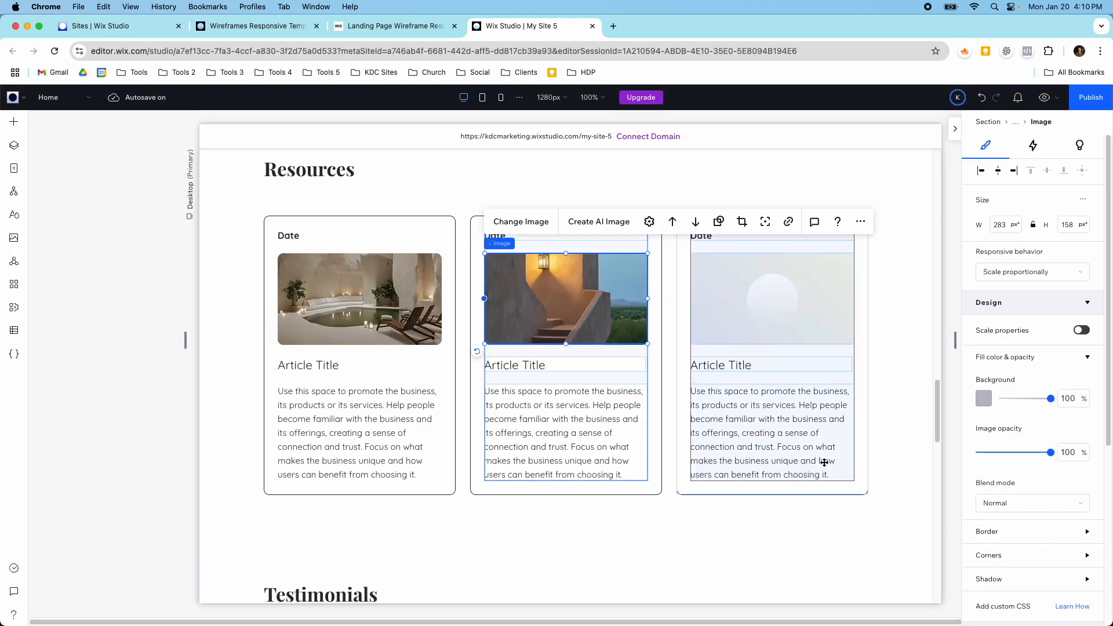
# Step: Replace the placeholder image in the third Resources card with the Wix photo of a couple on a bed facing a large window
pyautogui.scroll(20, 825, 461)
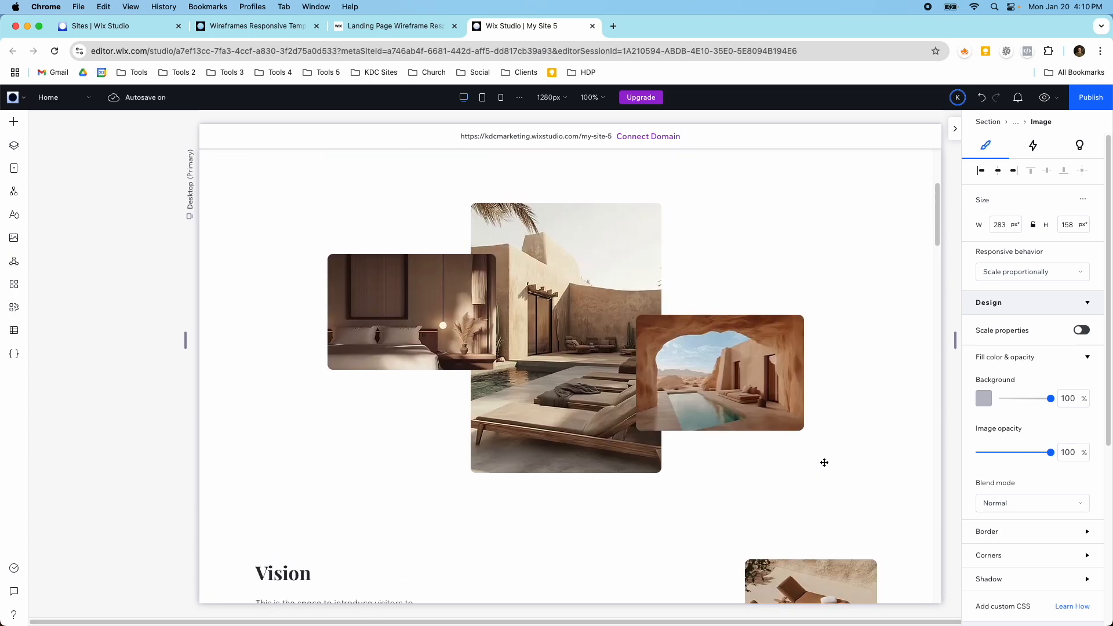
pyautogui.scroll(-20, 824, 461)
pyautogui.click(773, 315)
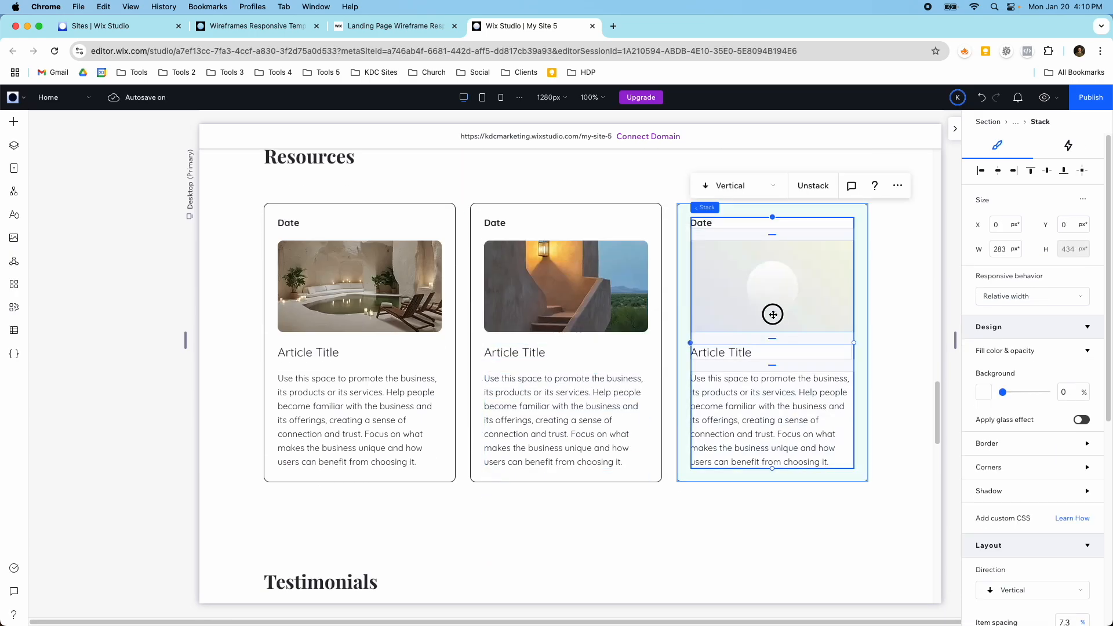
pyautogui.click(502, 210)
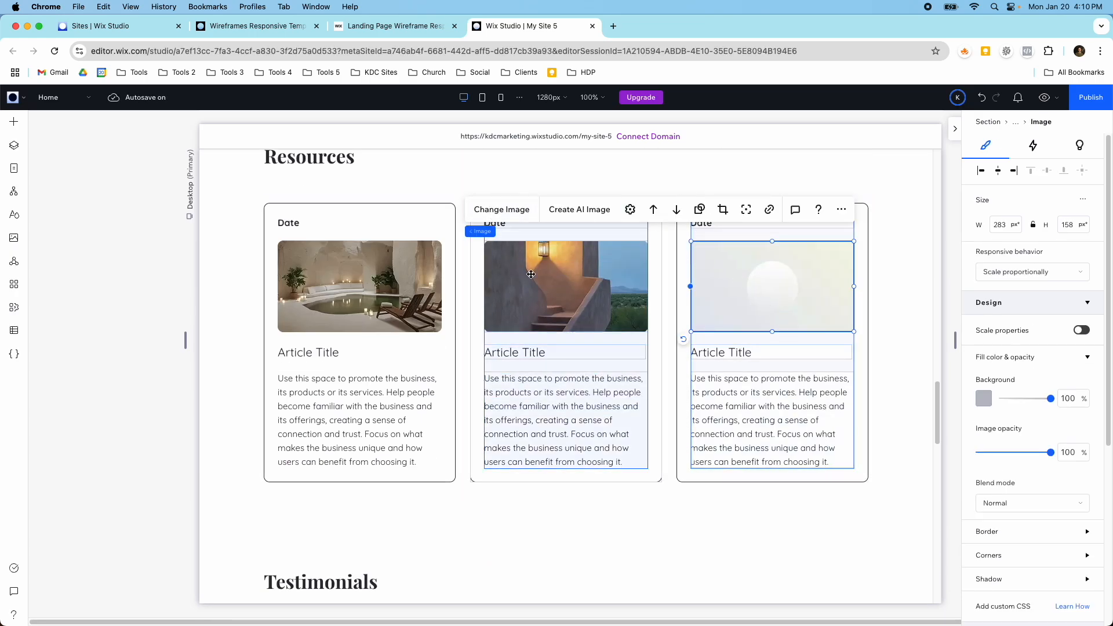
pyautogui.scroll(-15, 538, 346)
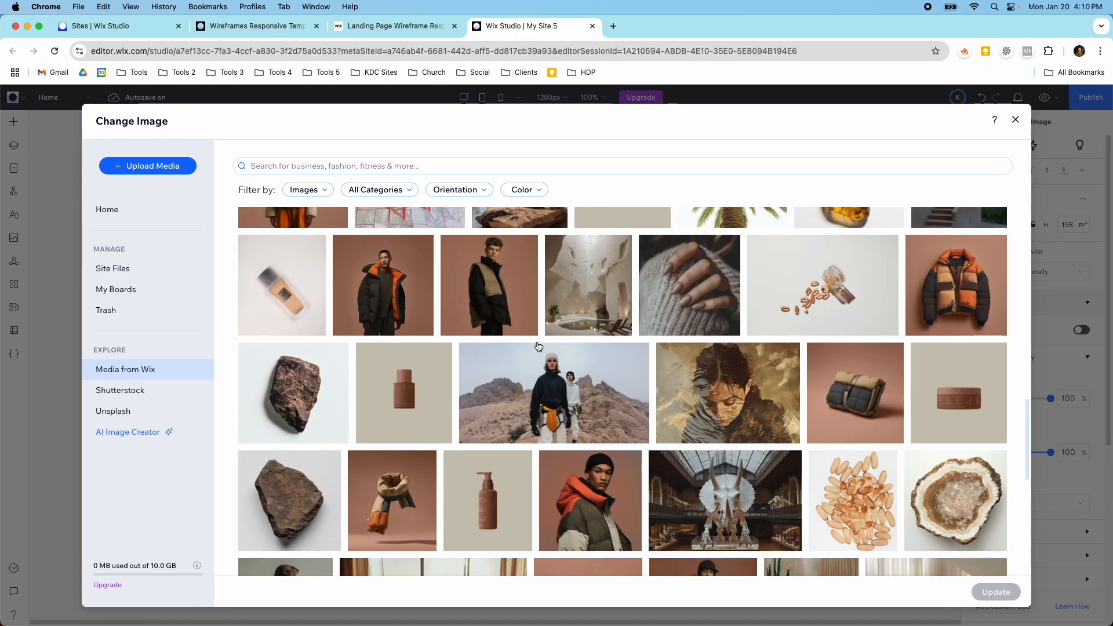
pyautogui.scroll(-2, 538, 346)
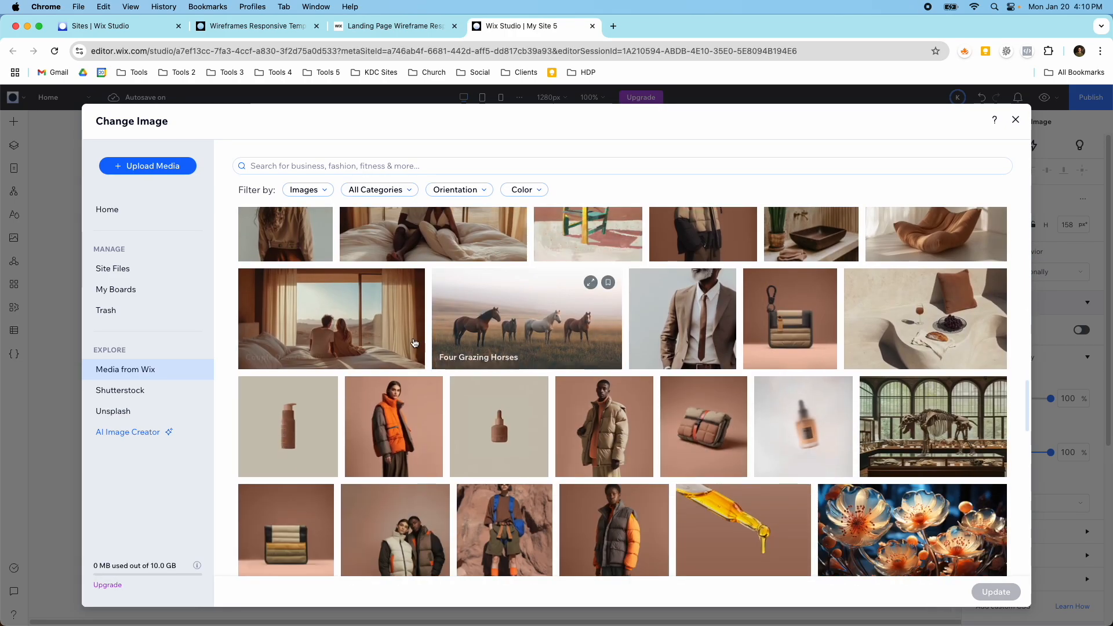
pyautogui.click(332, 319)
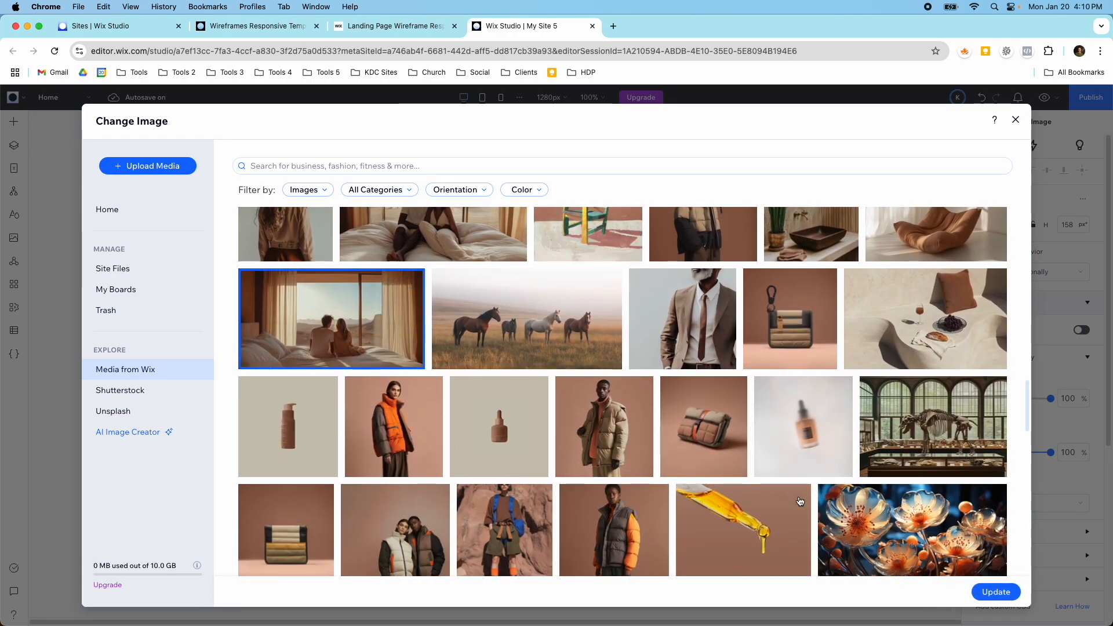
pyautogui.click(995, 593)
# Step: Replace the placeholder avatar in the first Testimonials card with the Wix photo of a hiker in an orange jacket with a backpack
pyautogui.scroll(-5, 696, 423)
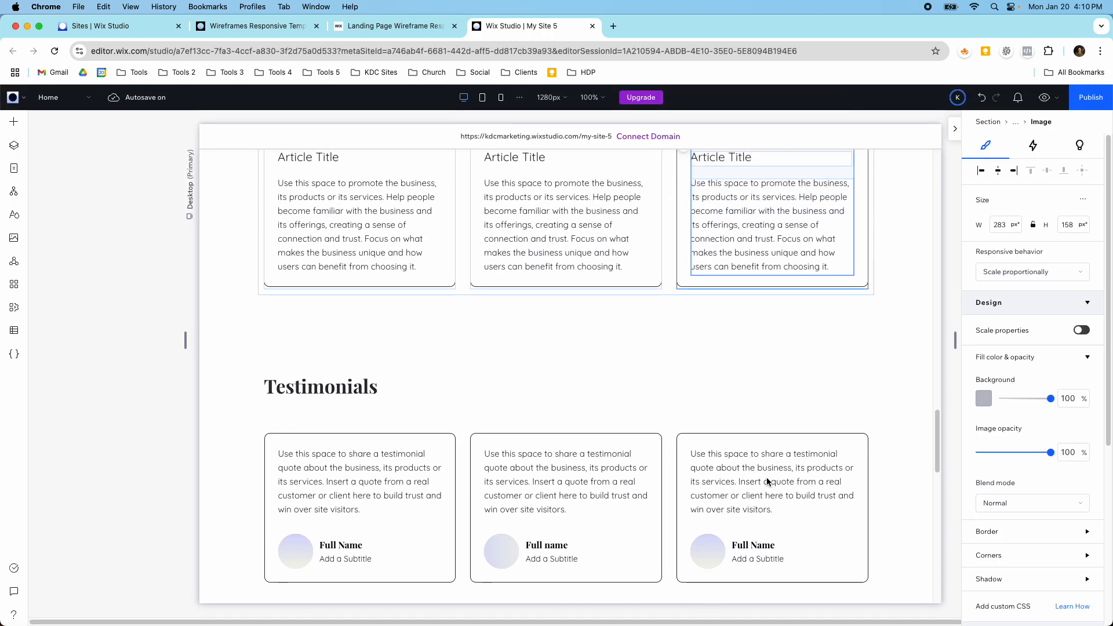
pyautogui.click(647, 412)
pyautogui.scroll(-1, 647, 414)
pyautogui.scroll(-2, 648, 415)
pyautogui.click(302, 401)
pyautogui.click(301, 402)
pyautogui.click(302, 403)
pyautogui.click(303, 402)
pyautogui.click(302, 402)
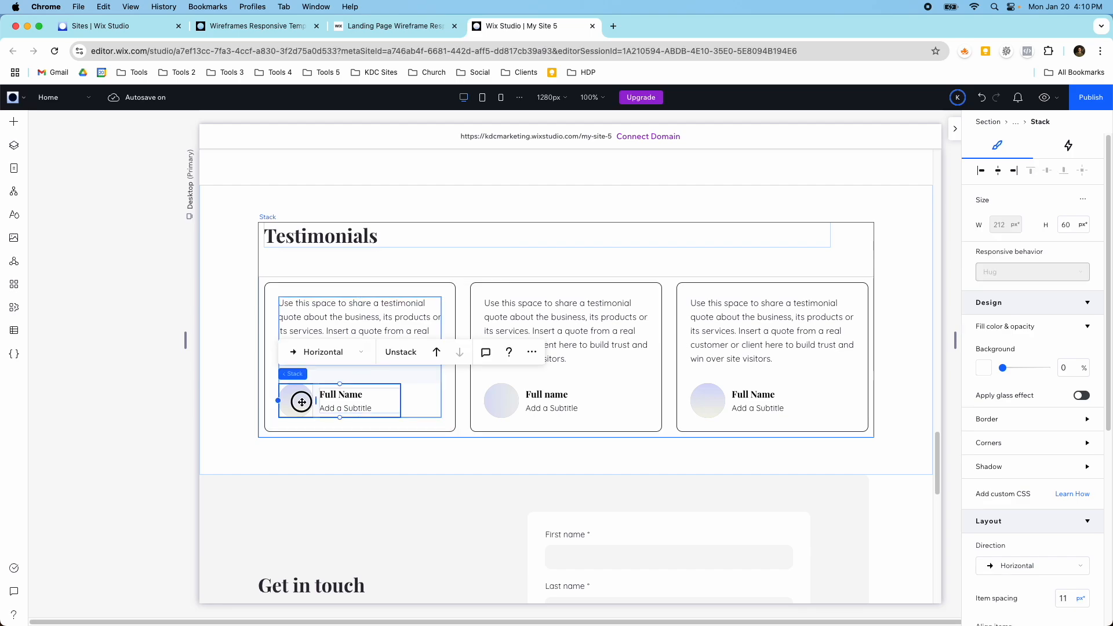
pyautogui.click(302, 402)
pyautogui.click(315, 354)
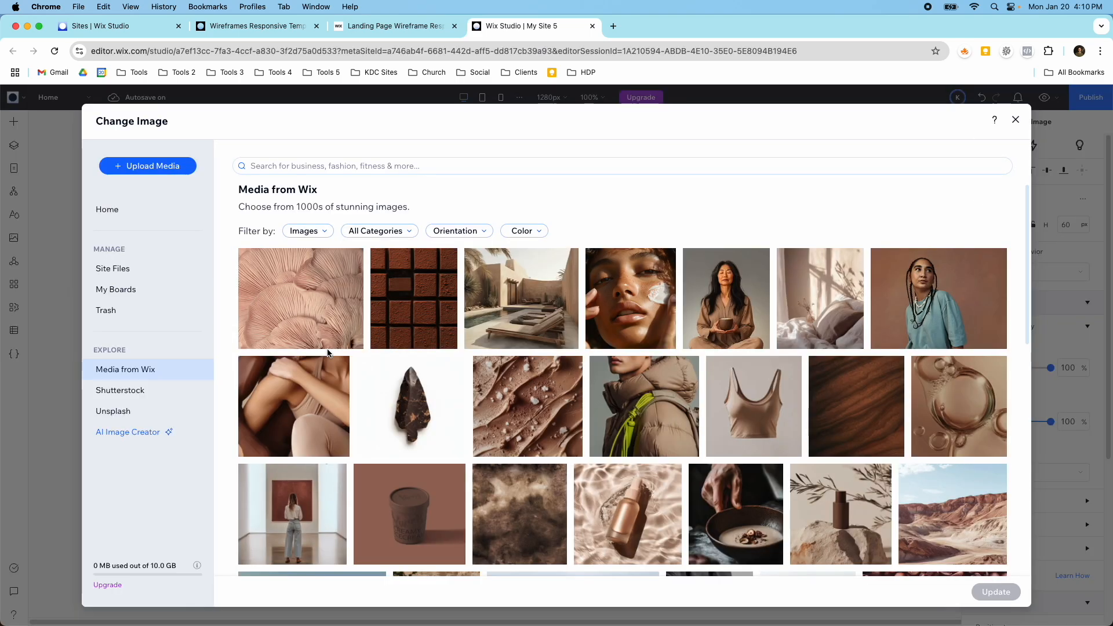
pyautogui.scroll(-5, 327, 353)
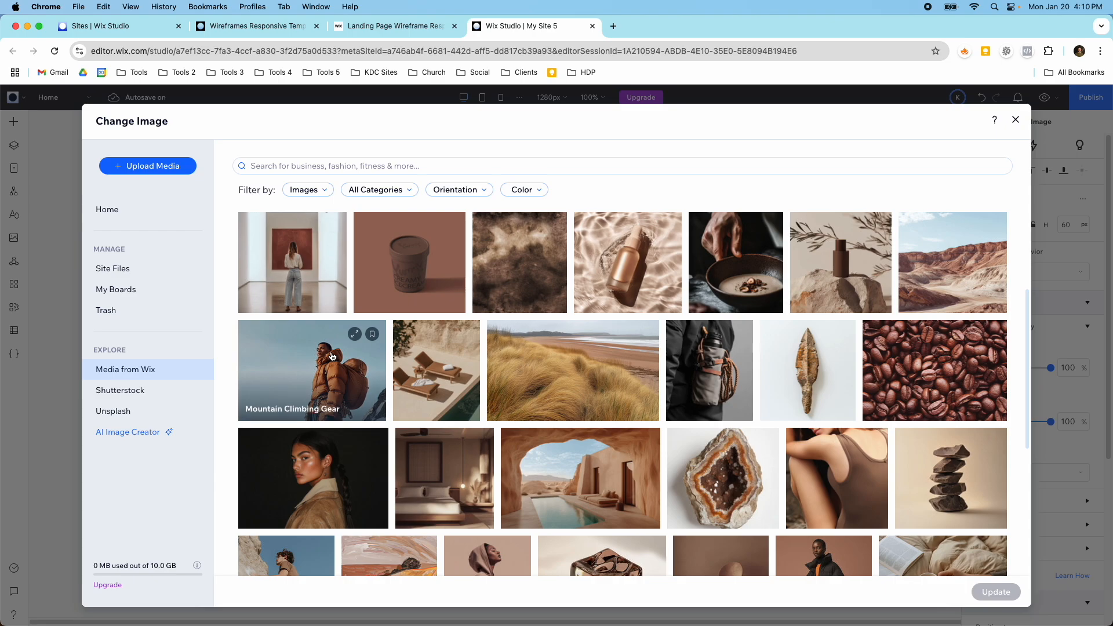
pyautogui.click(324, 377)
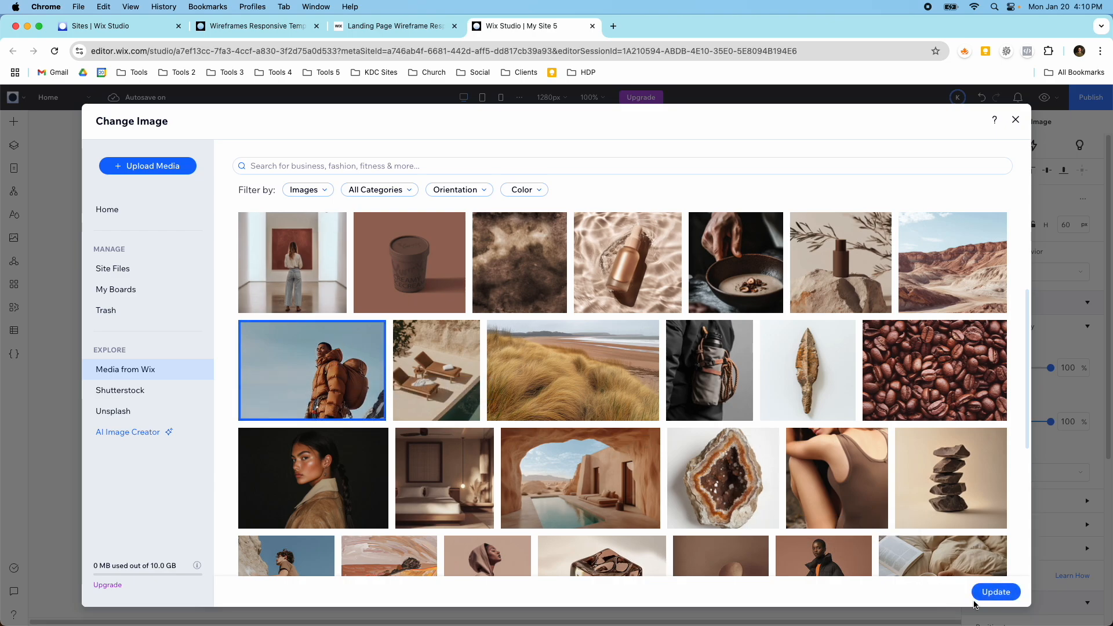
pyautogui.click(996, 592)
# Step: Replace the placeholder avatar in the second Testimonials card with the Wix photo of a person with long braids in a light blue top
pyautogui.click(500, 401)
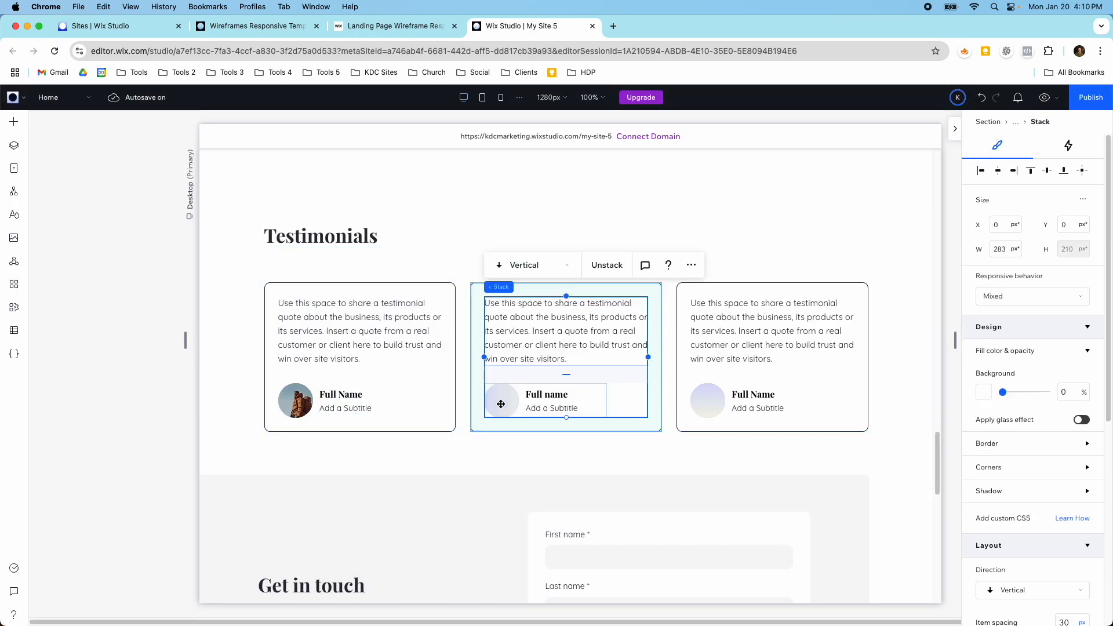
pyautogui.click(502, 401)
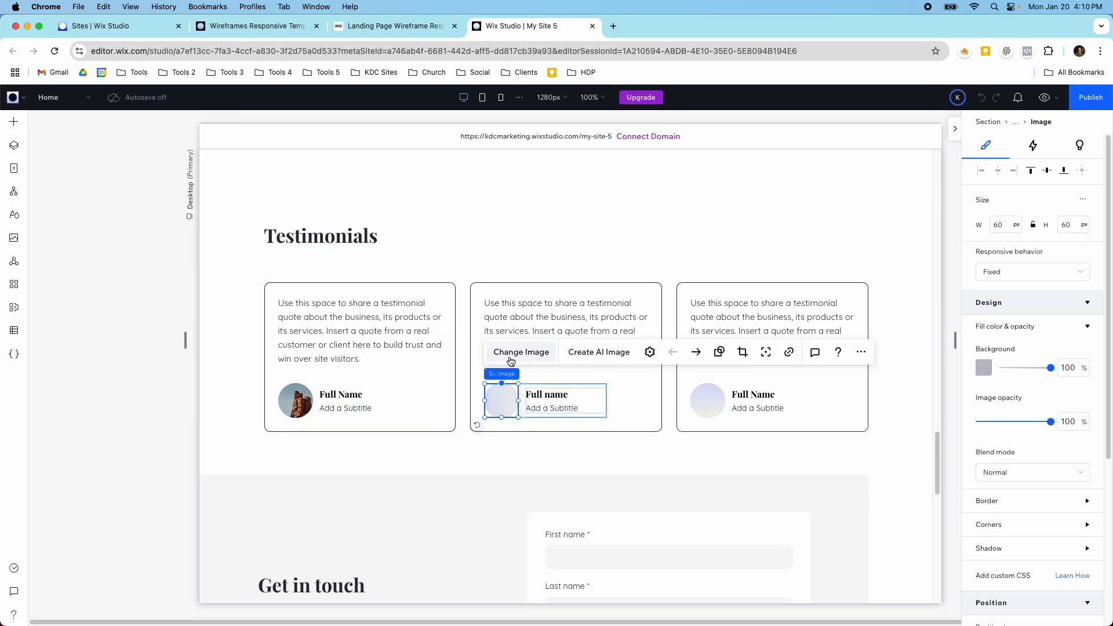
pyautogui.click(509, 354)
pyautogui.click(926, 336)
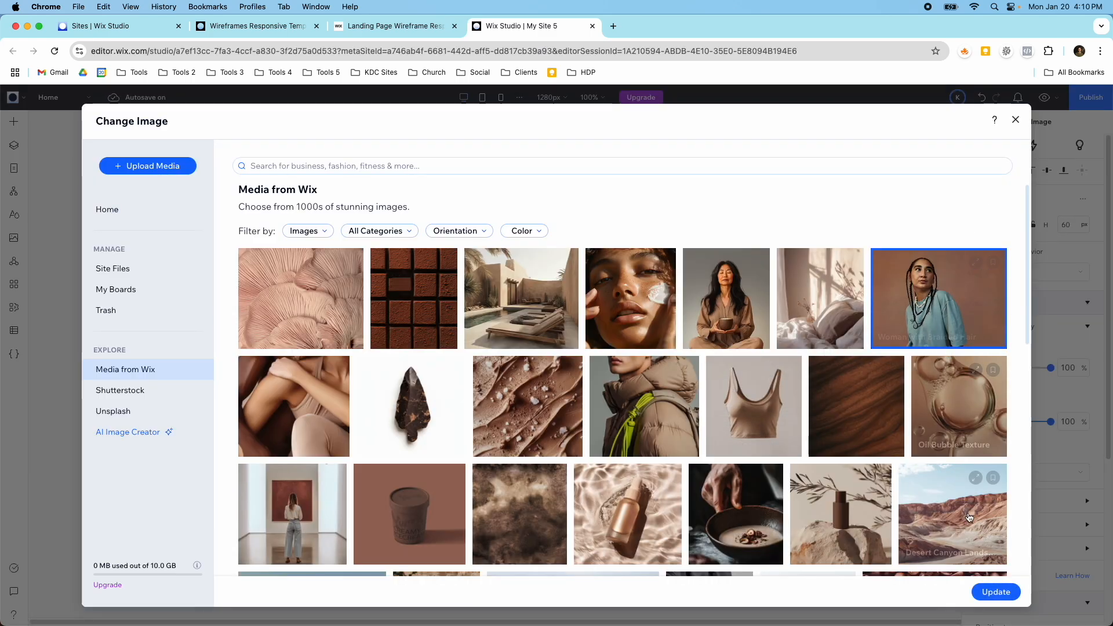
pyautogui.click(989, 590)
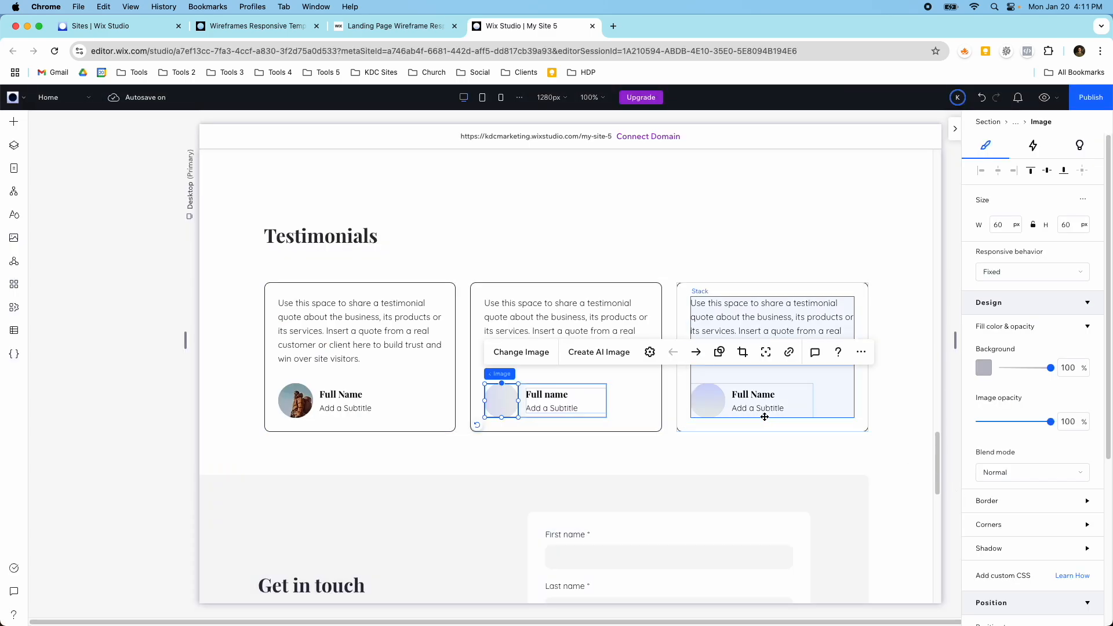
# Step: Replace the placeholder avatar in the third Testimonials card with the Wix photo of a person wearing a thick scarf and beige coat
pyautogui.click(710, 401)
pyautogui.click(708, 400)
pyautogui.click(708, 400)
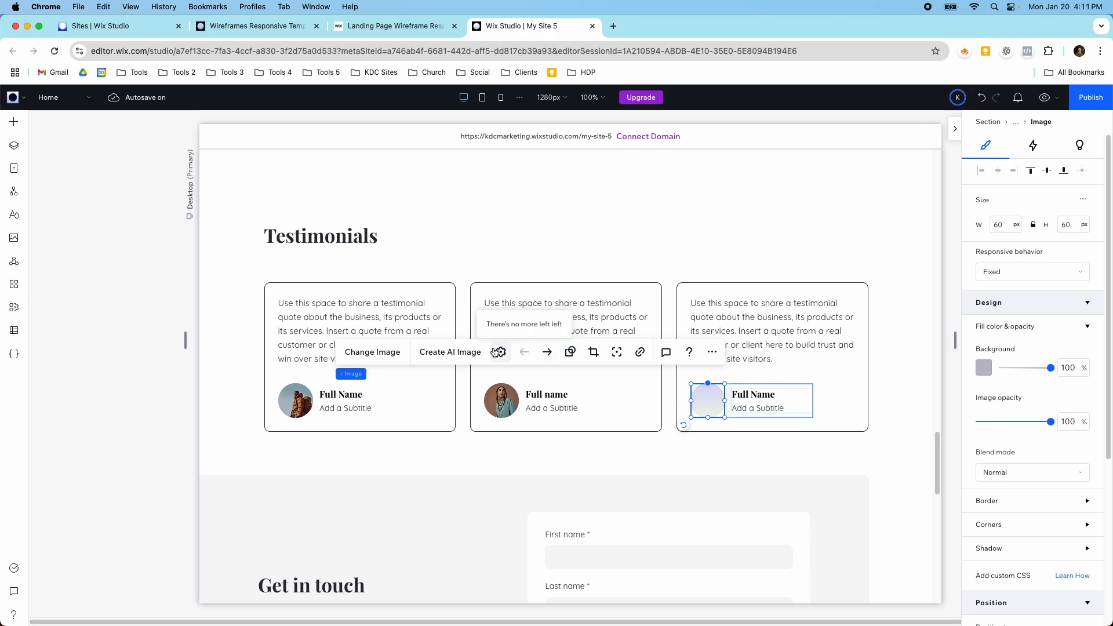
pyautogui.click(364, 350)
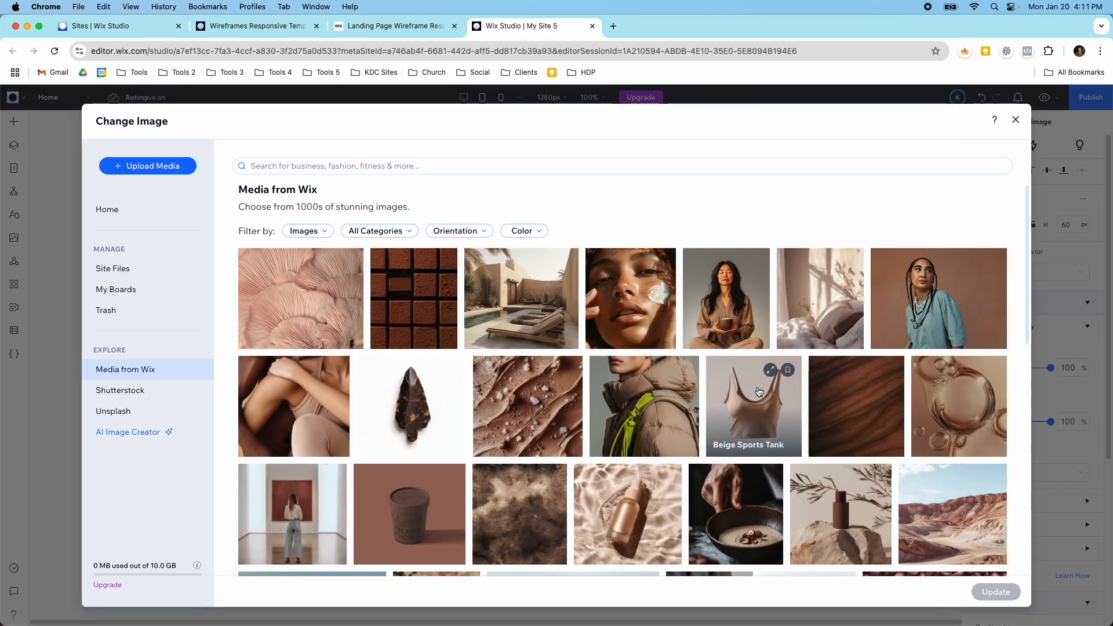
pyautogui.scroll(-5, 759, 392)
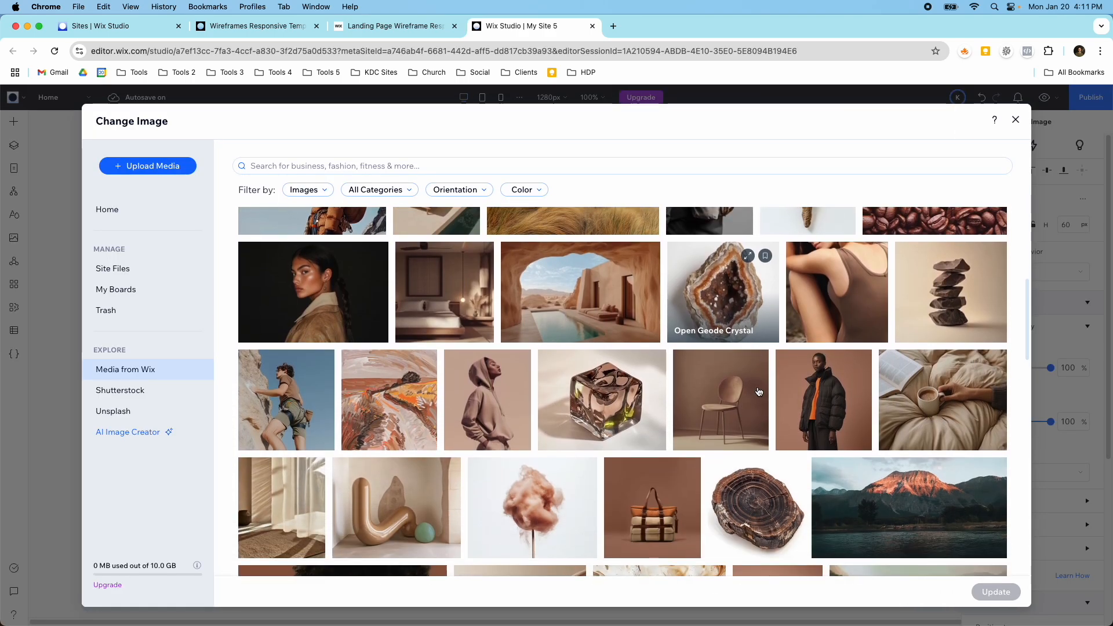
pyautogui.scroll(-5, 759, 392)
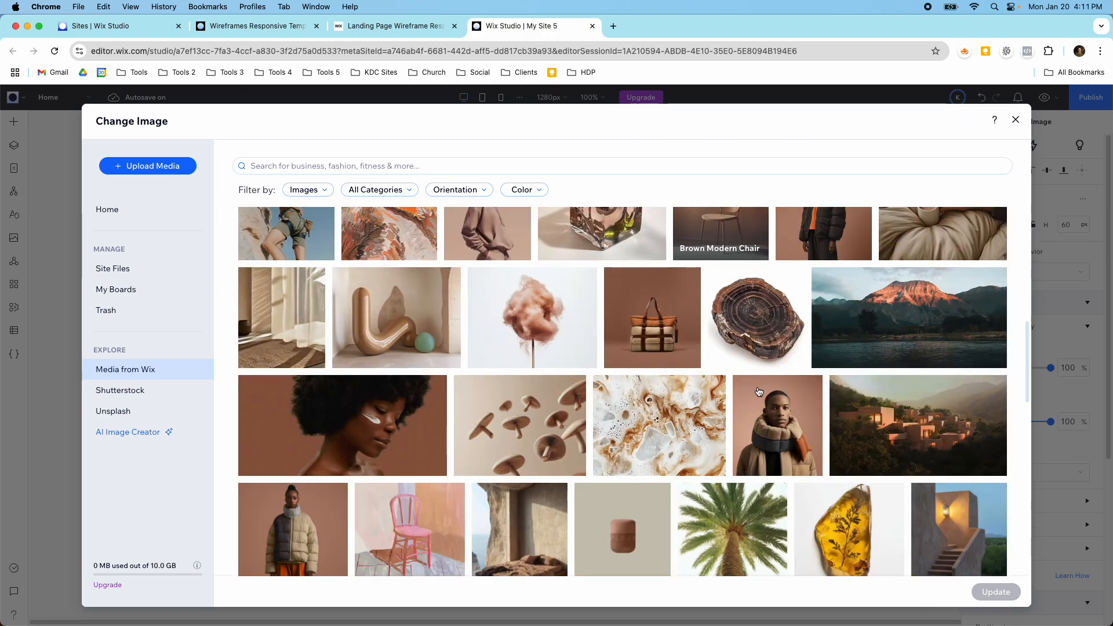
pyautogui.click(762, 436)
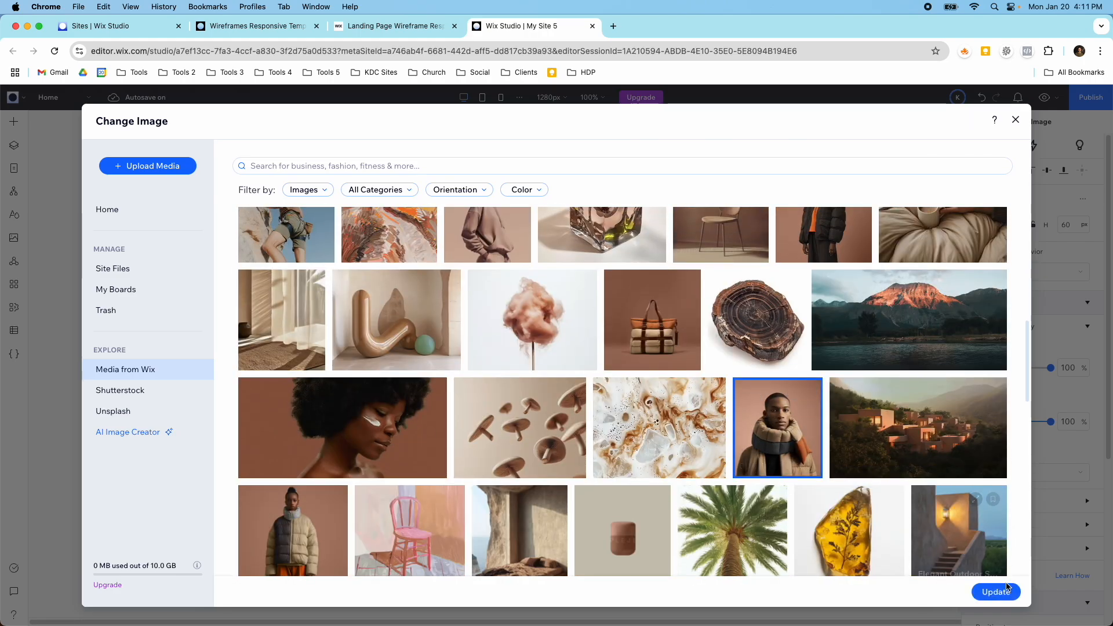
pyautogui.click(997, 591)
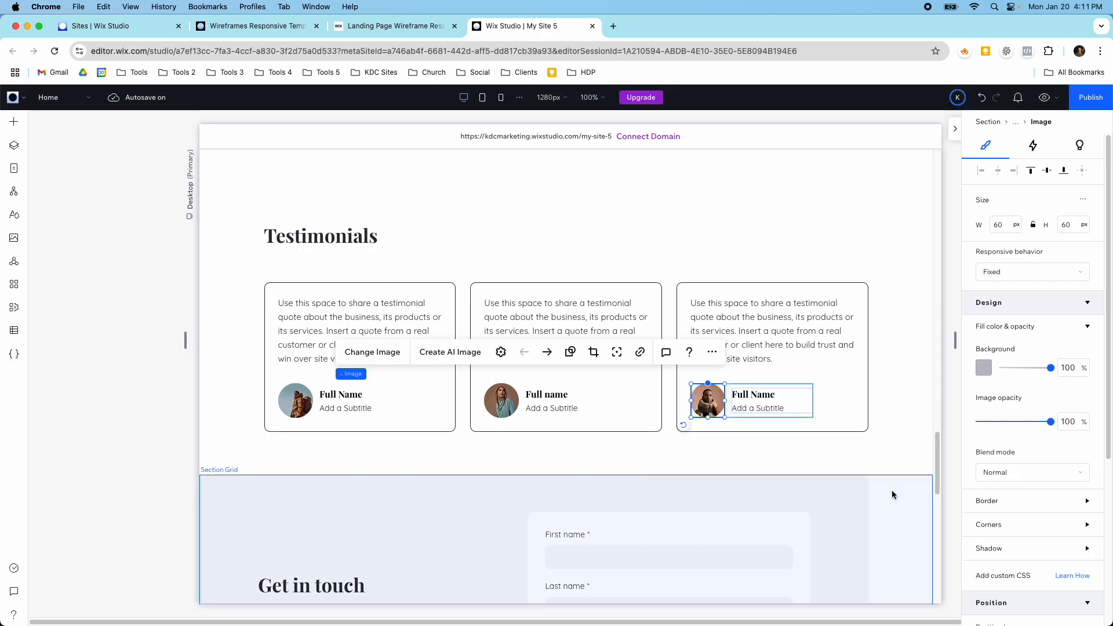
pyautogui.click(573, 404)
pyautogui.click(542, 395)
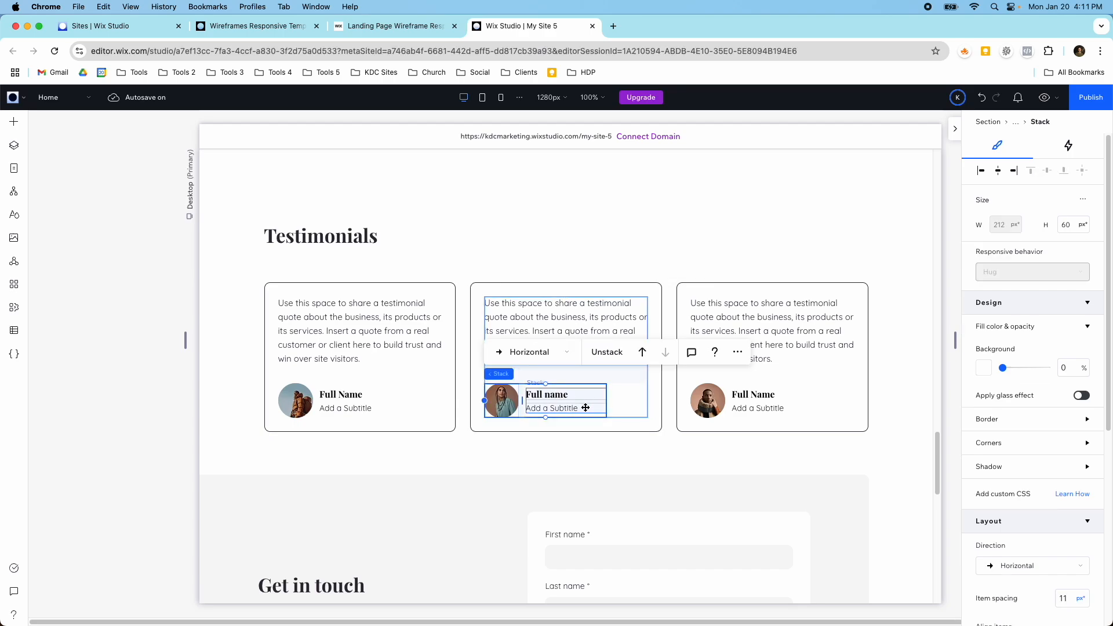
pyautogui.click(579, 323)
pyautogui.click(728, 315)
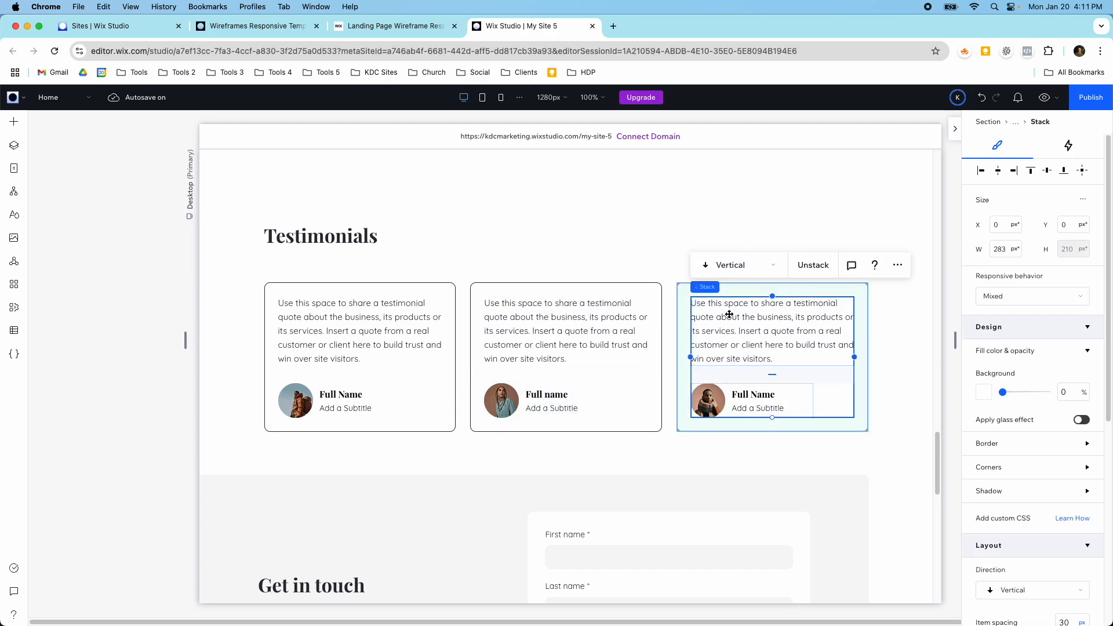
pyautogui.scroll(1, 730, 313)
pyautogui.scroll(5, 706, 314)
pyautogui.click(595, 343)
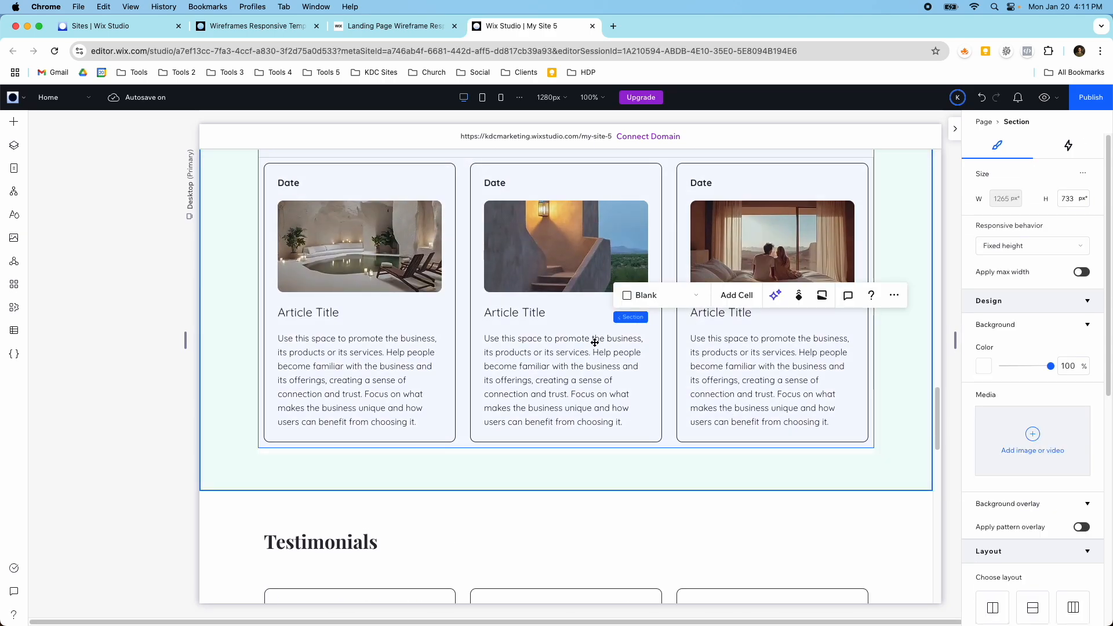
pyautogui.click(595, 343)
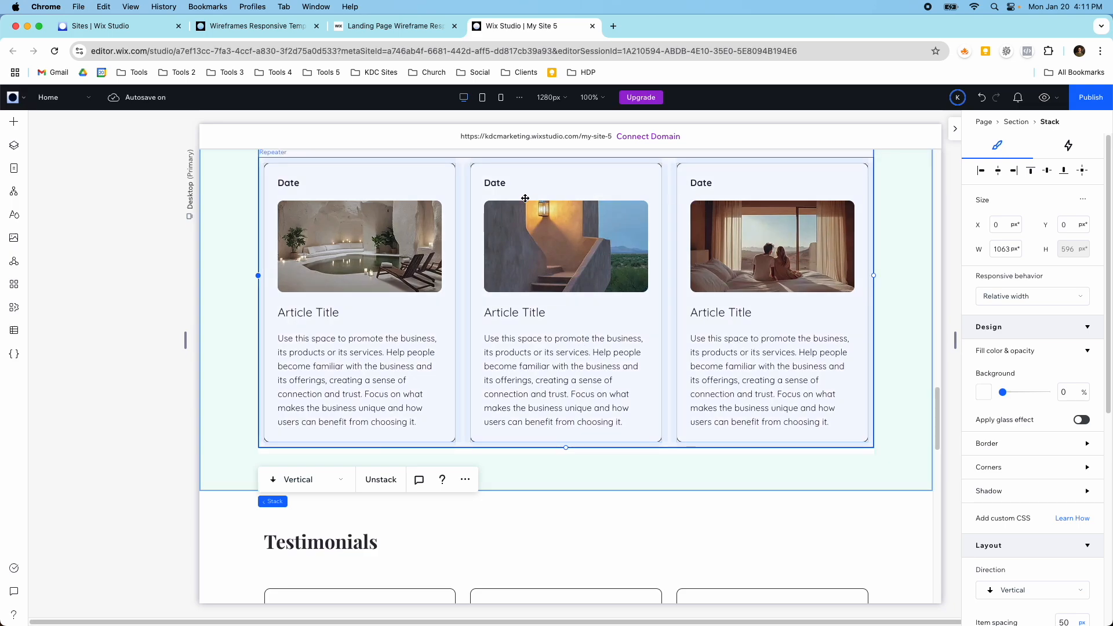
# Step: Preview the site to examine the Resources, Testimonials and Get in touch sections, and return to editing
pyautogui.click(1044, 97)
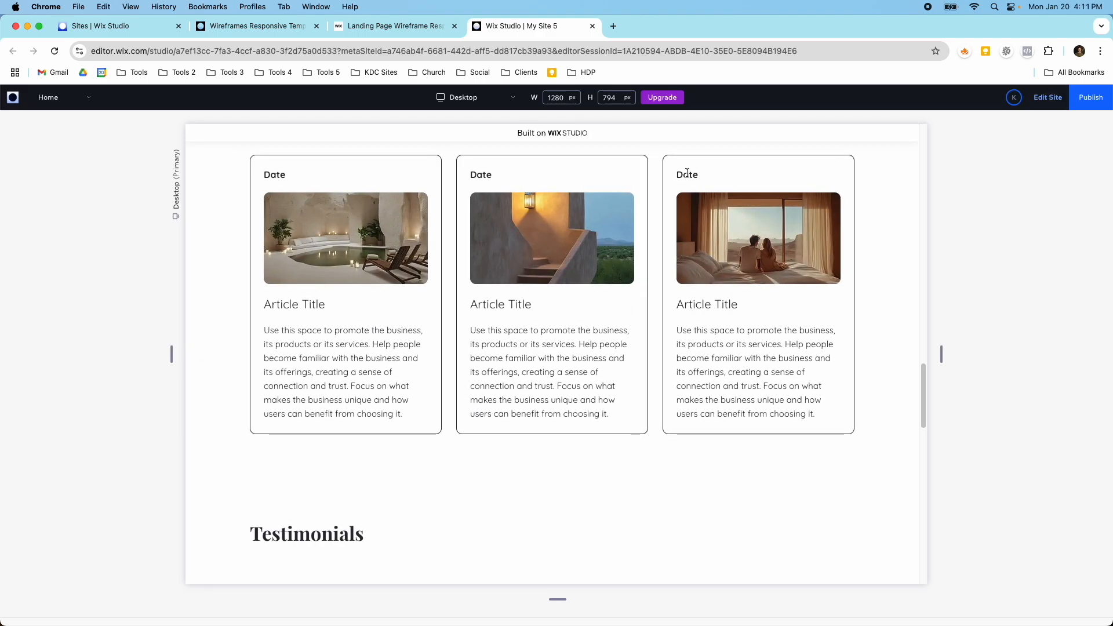
pyautogui.scroll(-3, 716, 360)
pyautogui.scroll(10, 495, 282)
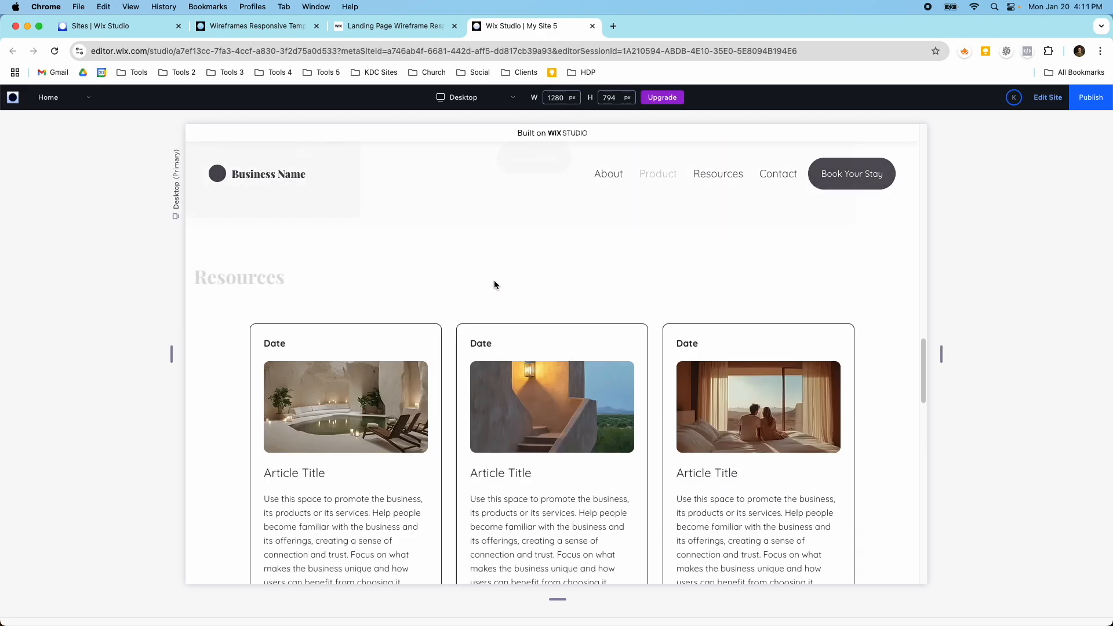
pyautogui.scroll(-10, 577, 343)
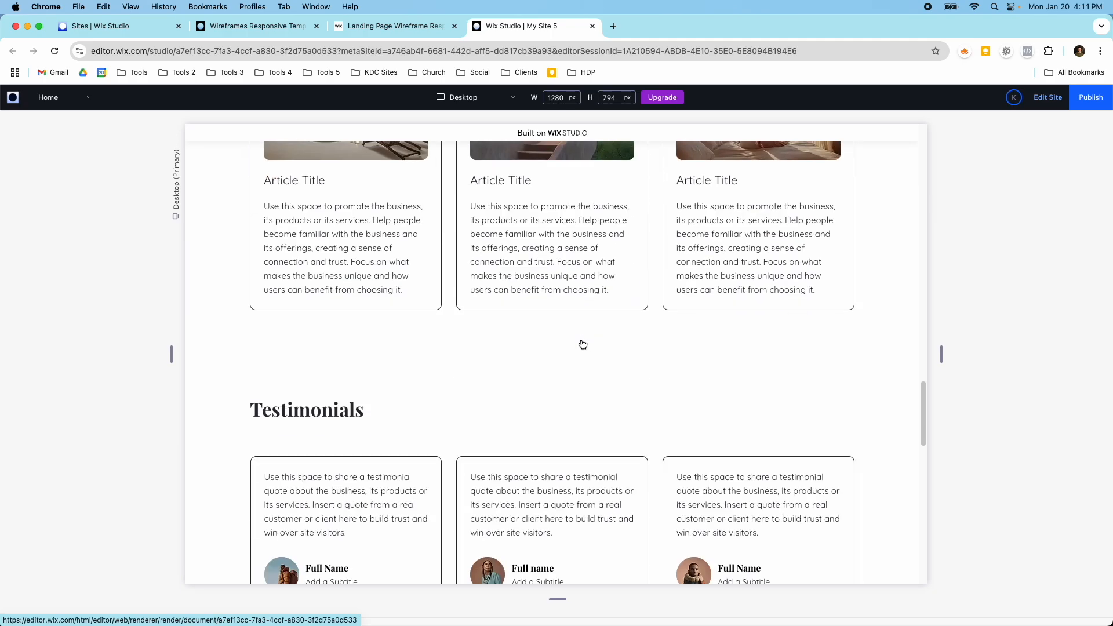
pyautogui.scroll(-7, 570, 342)
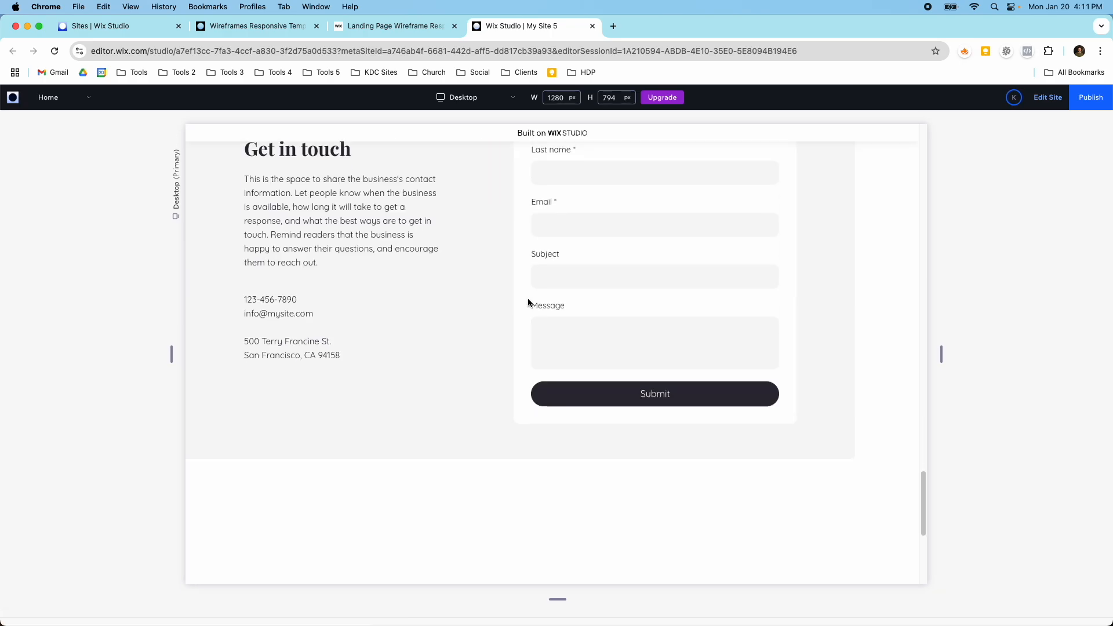
pyautogui.scroll(6, 576, 290)
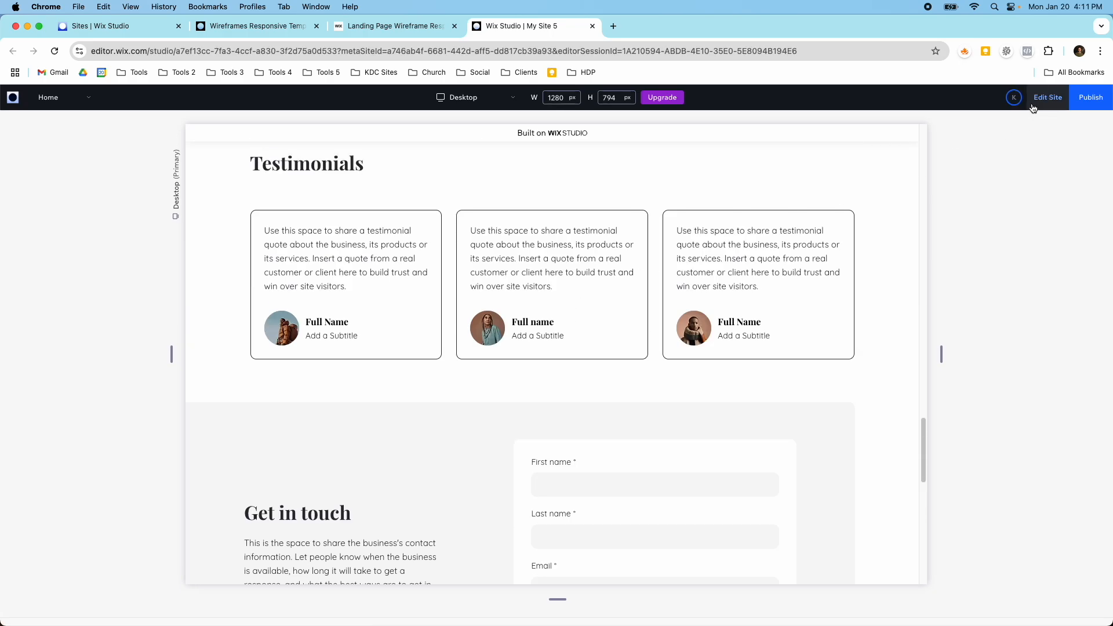
pyautogui.click(1035, 106)
# Step: Open the contact form in the Get in touch section for editing
pyautogui.scroll(-4, 746, 409)
pyautogui.click(666, 337)
pyautogui.scroll(4, 661, 330)
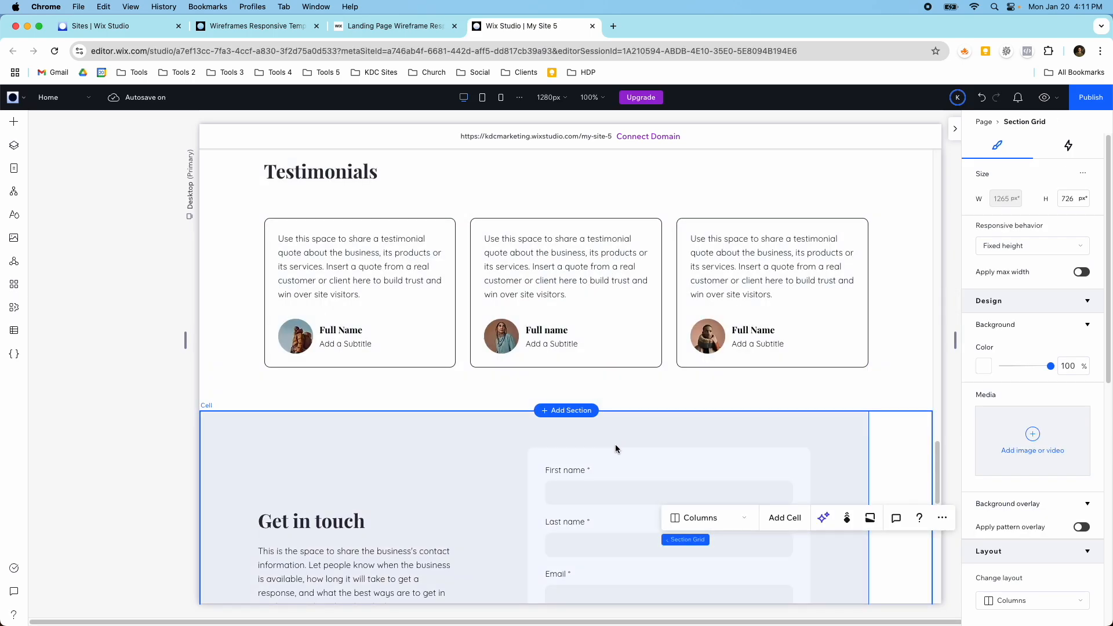
pyautogui.click(603, 463)
pyautogui.click(592, 466)
pyautogui.click(591, 467)
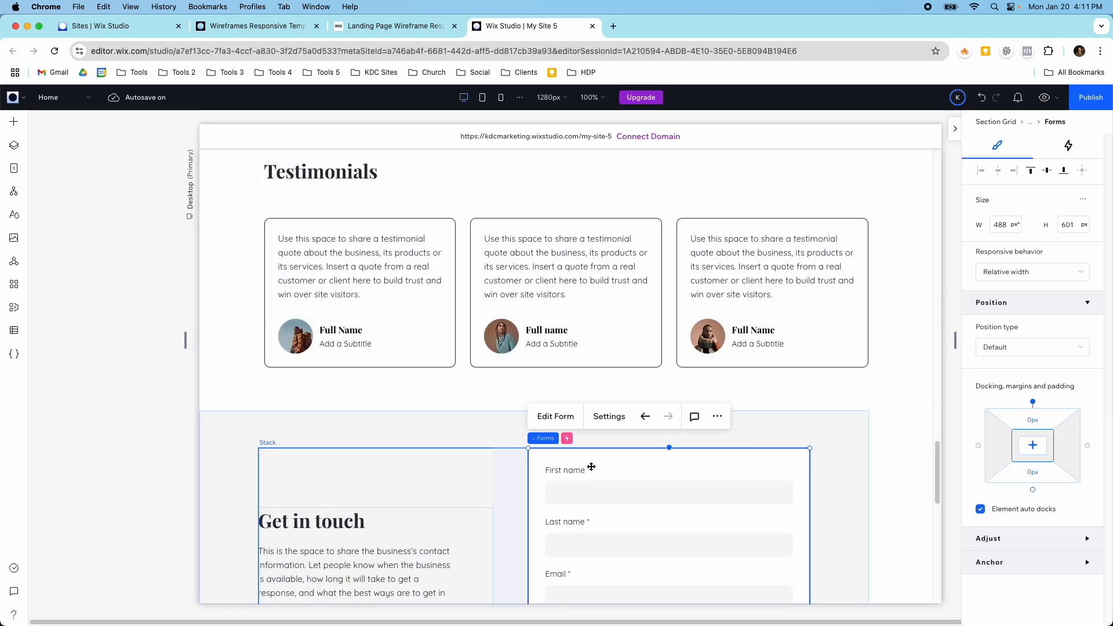
pyautogui.scroll(-5, 608, 436)
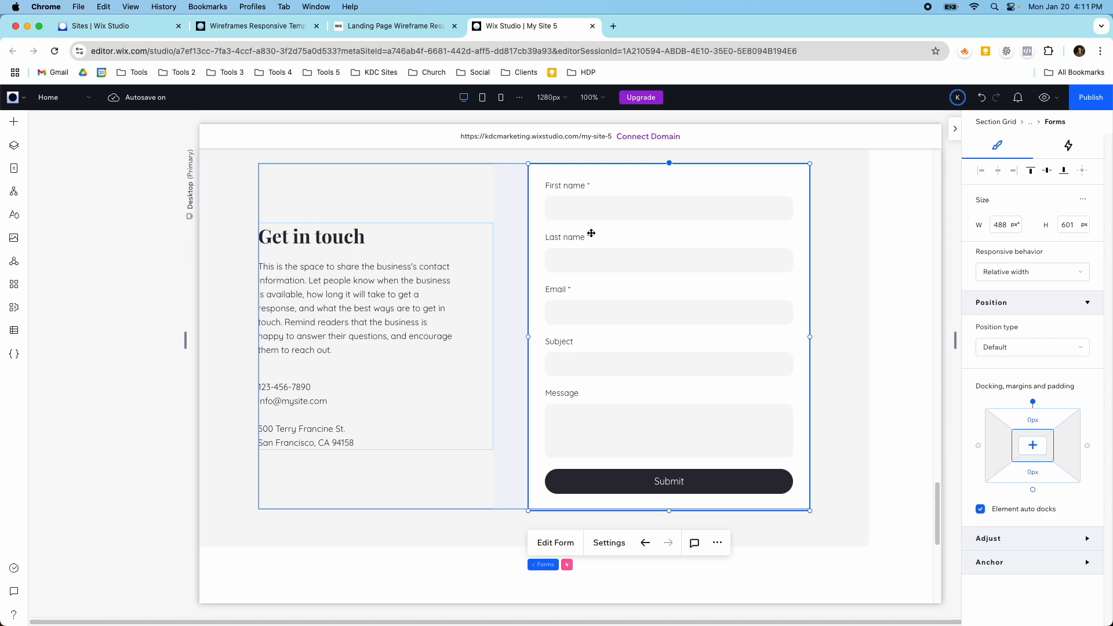
pyautogui.click(568, 542)
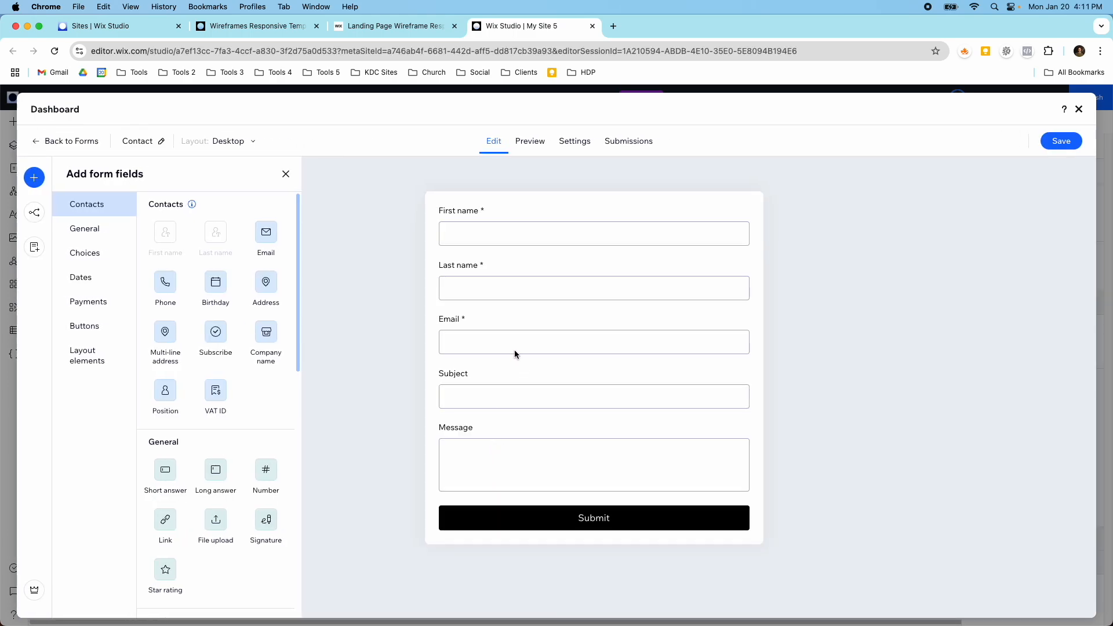
# Step: Make the form's Subject and Message fields required, save the form and return to the page
pyautogui.click(502, 402)
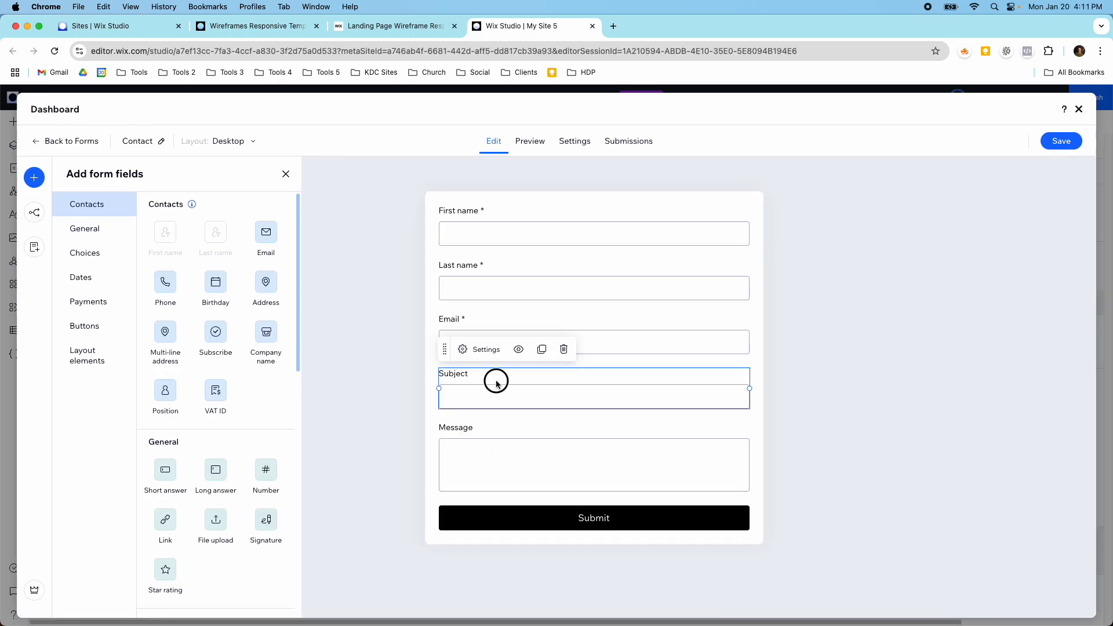
pyautogui.click(488, 350)
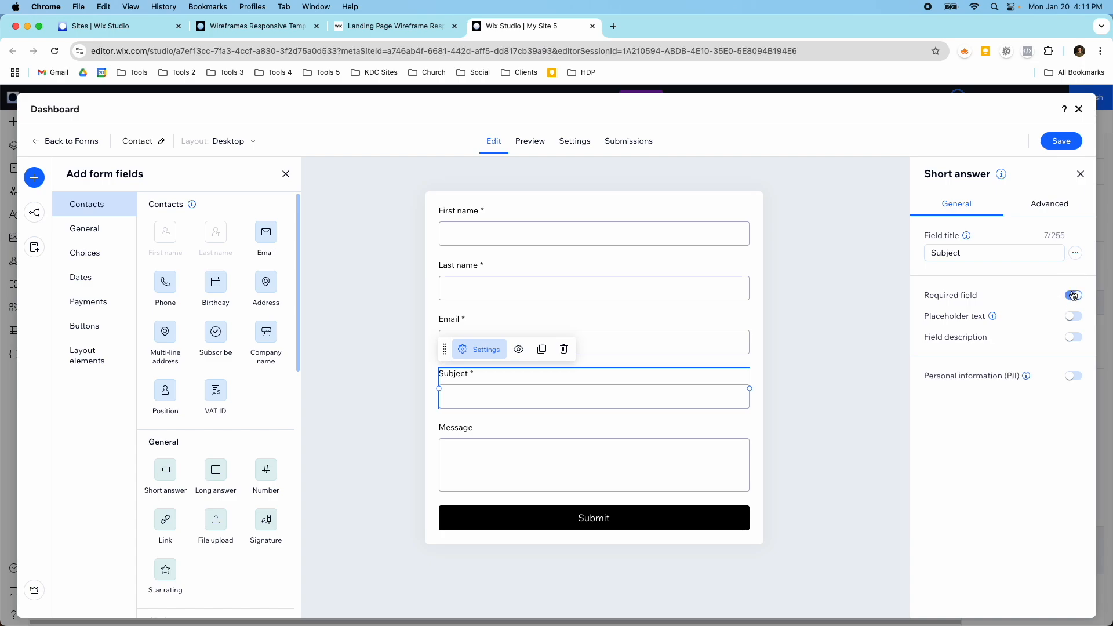
pyautogui.click(669, 437)
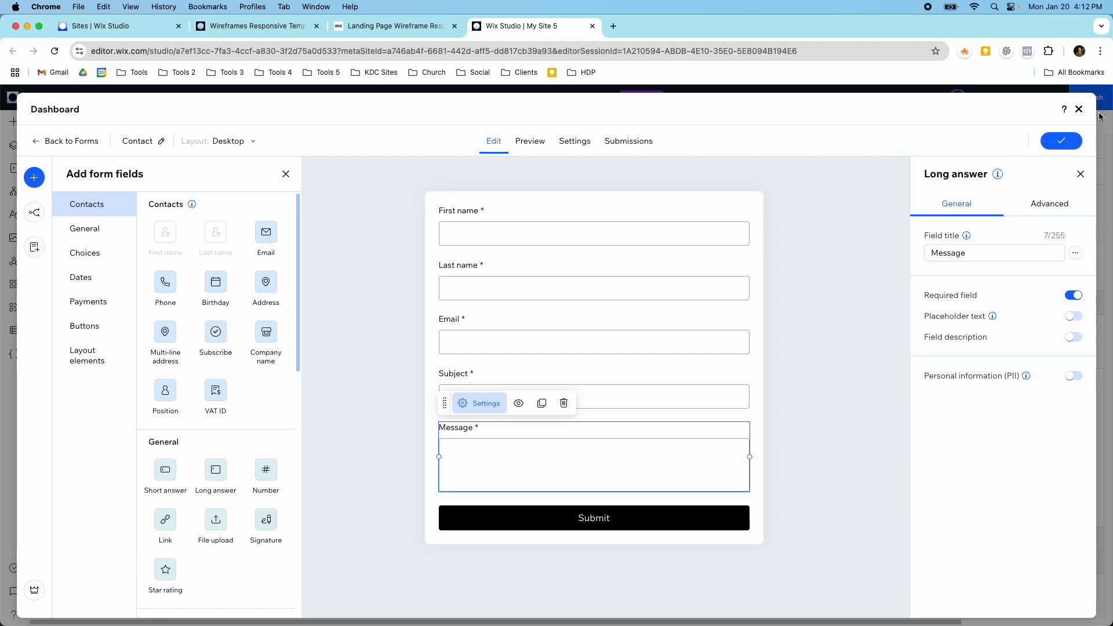
pyautogui.click(1080, 110)
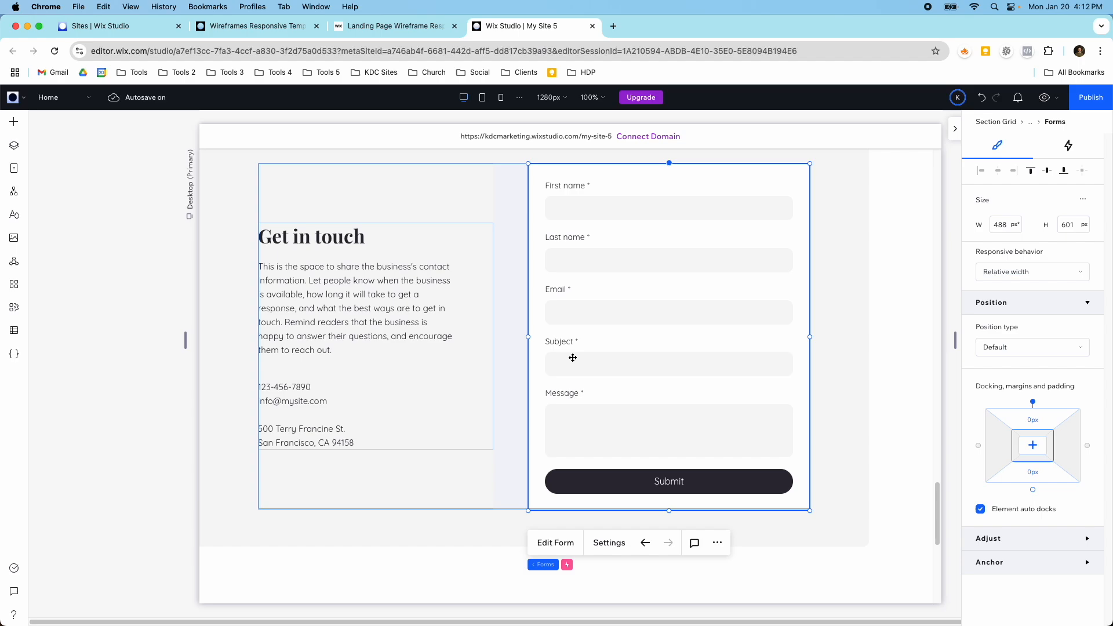
# Step: Examine the Get in touch text, the closing title section and the footer at the end of the page
pyautogui.scroll(-2, 418, 426)
pyautogui.click(285, 333)
pyautogui.scroll(2, 294, 317)
pyautogui.scroll(-1, 314, 390)
pyautogui.scroll(-5, 313, 389)
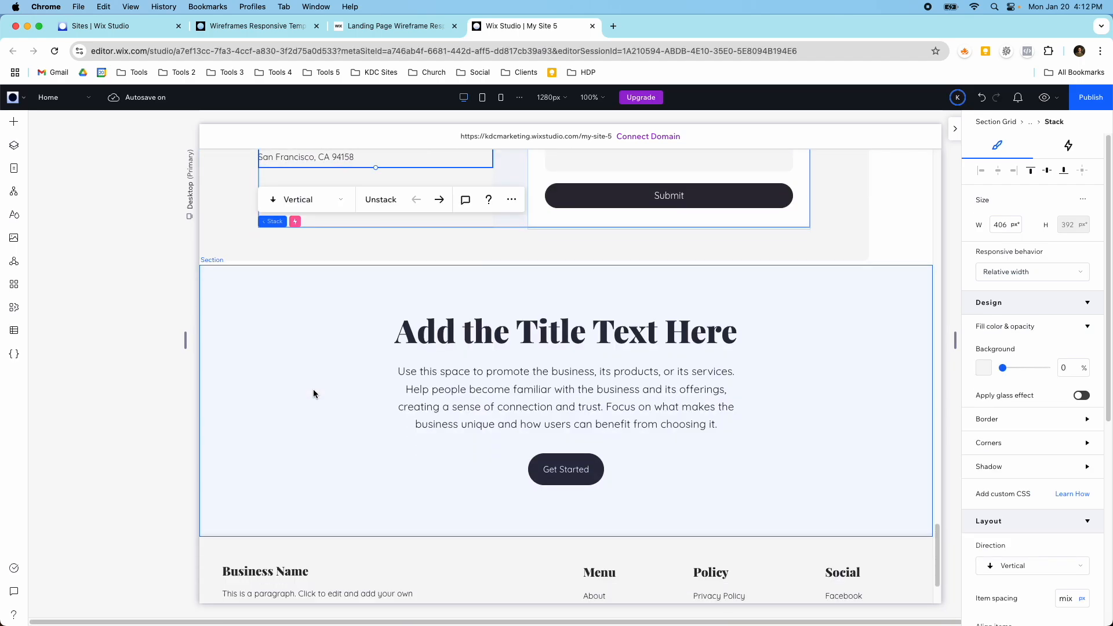
pyautogui.click(283, 344)
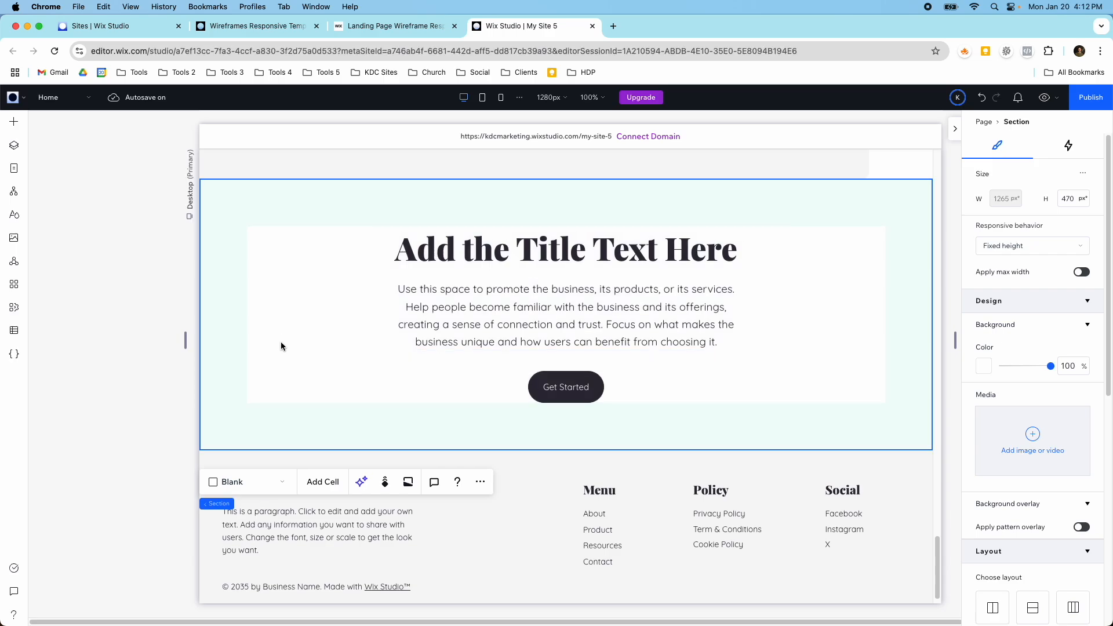
pyautogui.scroll(-1, 312, 375)
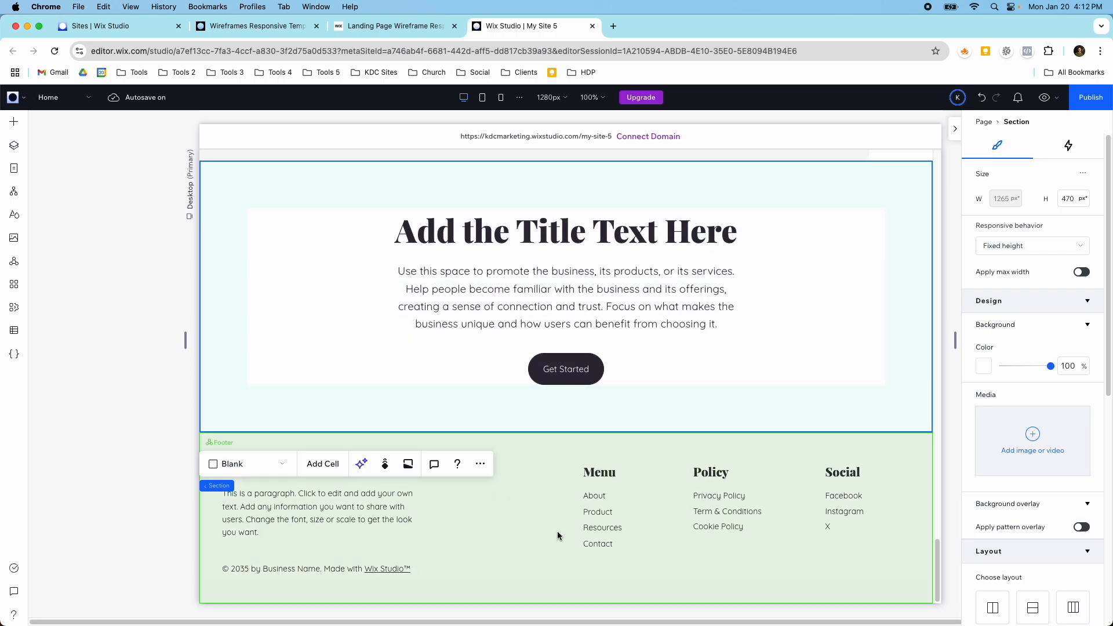
pyautogui.click(659, 542)
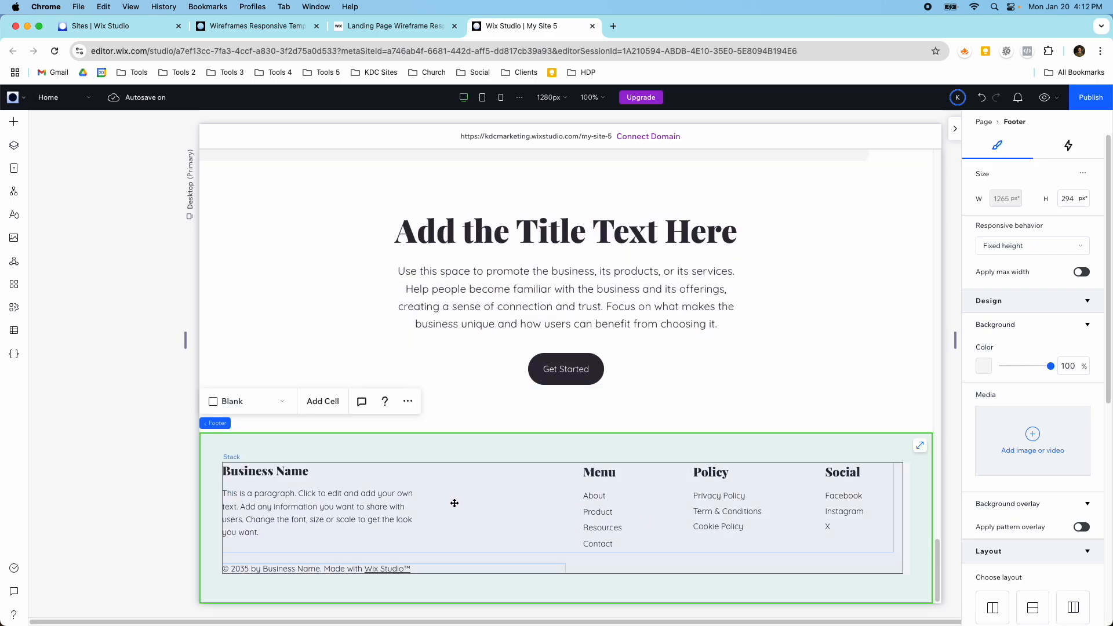
pyautogui.click(260, 475)
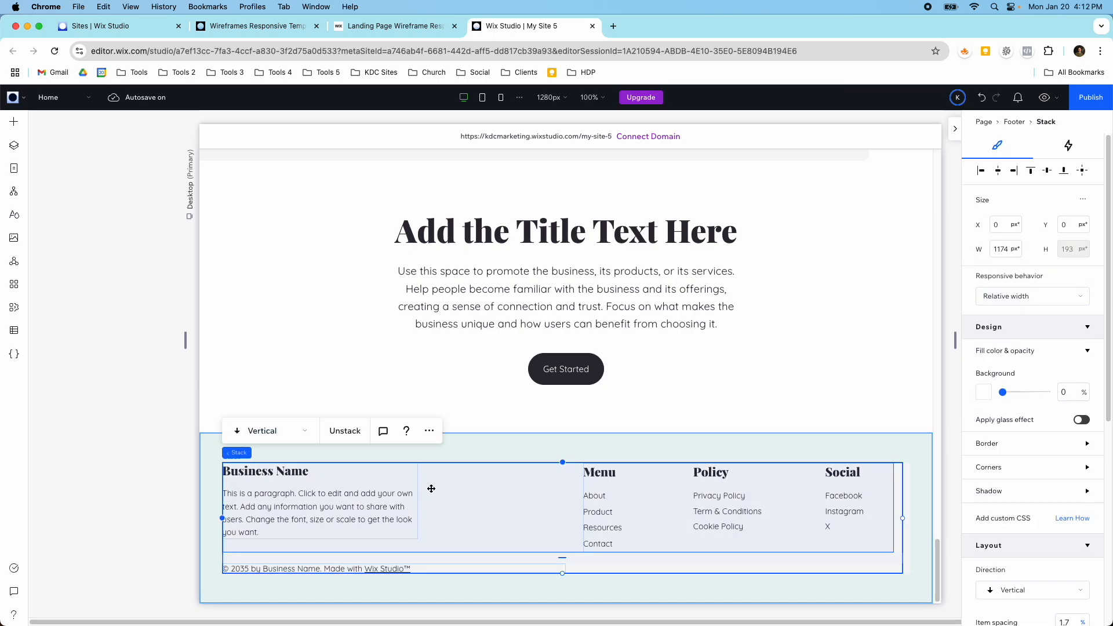
pyautogui.scroll(15, 501, 488)
pyautogui.scroll(15, 501, 486)
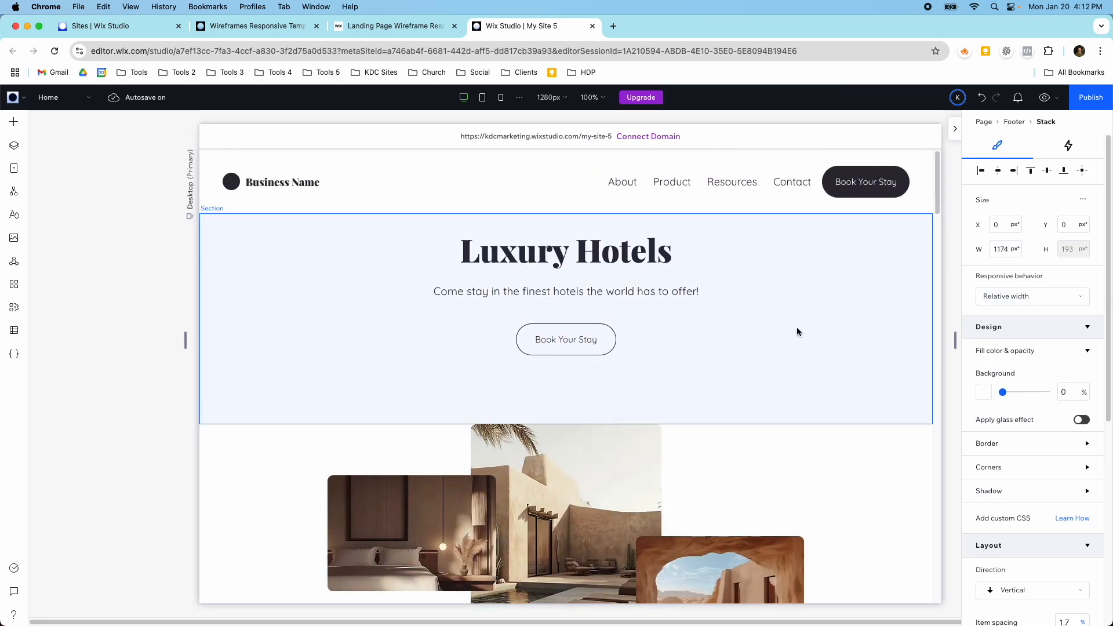
# Step: Try purple #7B62DF and light grey #F7F7F7 from the theme colors as the Luxury Hotels section's background
pyautogui.click(797, 328)
pyautogui.click(983, 367)
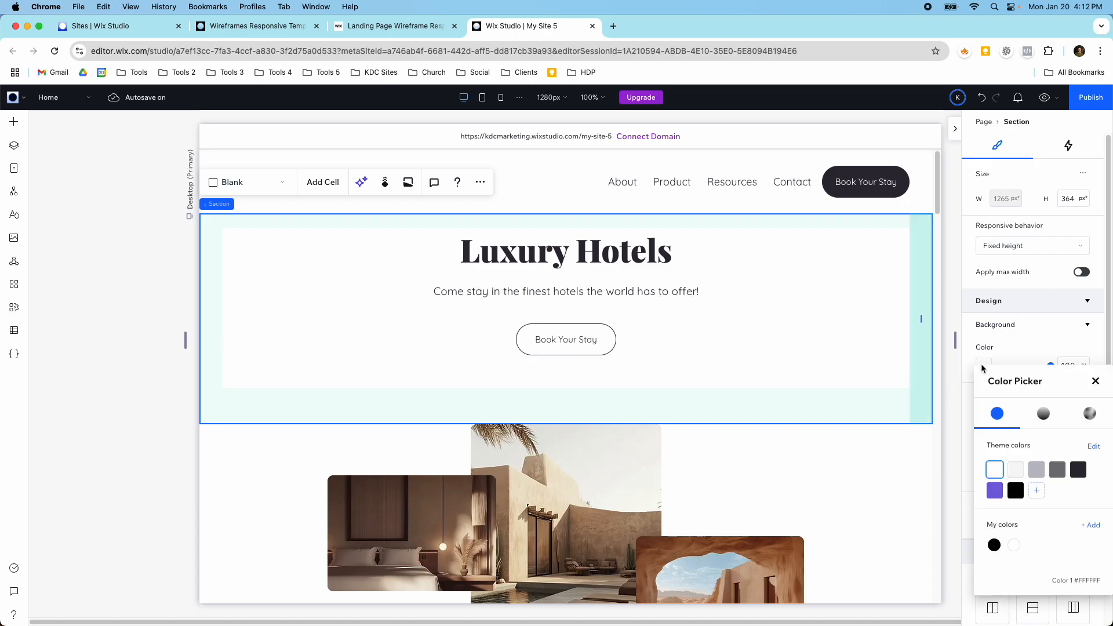
pyautogui.click(996, 492)
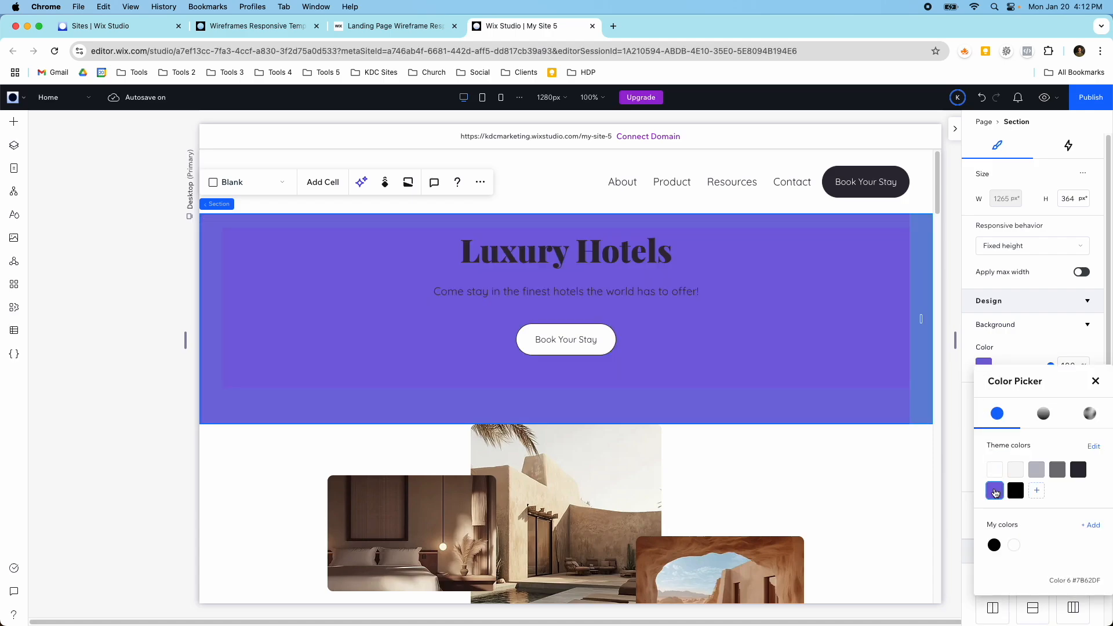
pyautogui.click(1013, 472)
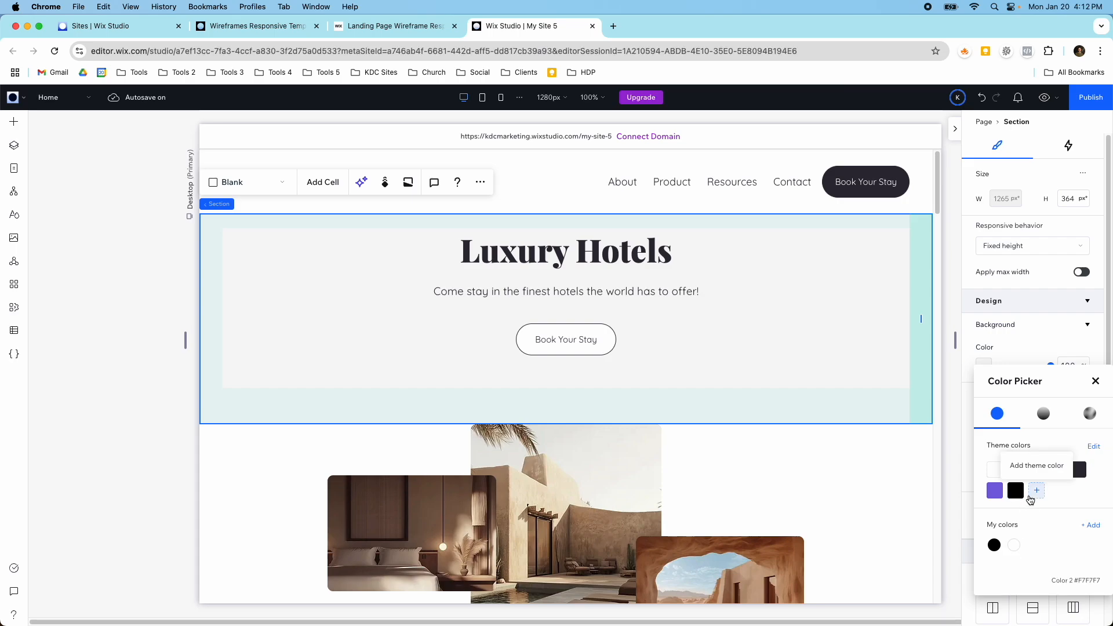
pyautogui.click(732, 473)
# Step: Generate a palette from the rock-arch pool photo with the Get Image Colors add-on and copy its middle brown color
pyautogui.scroll(-3, 730, 475)
pyautogui.click(707, 419)
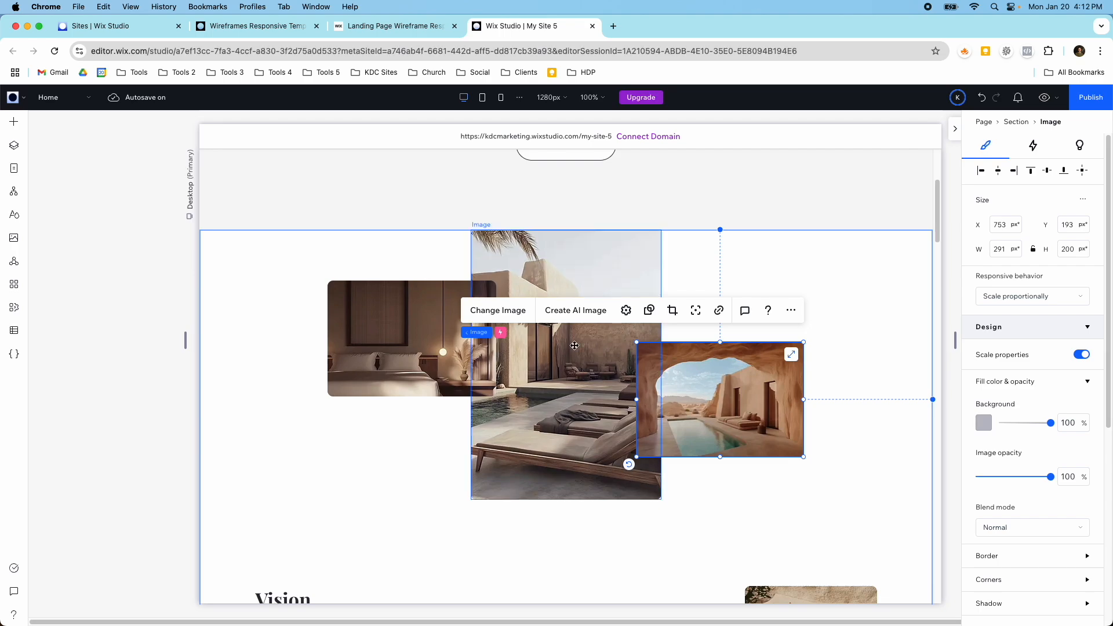
pyautogui.click(790, 311)
pyautogui.moveTo(803, 300)
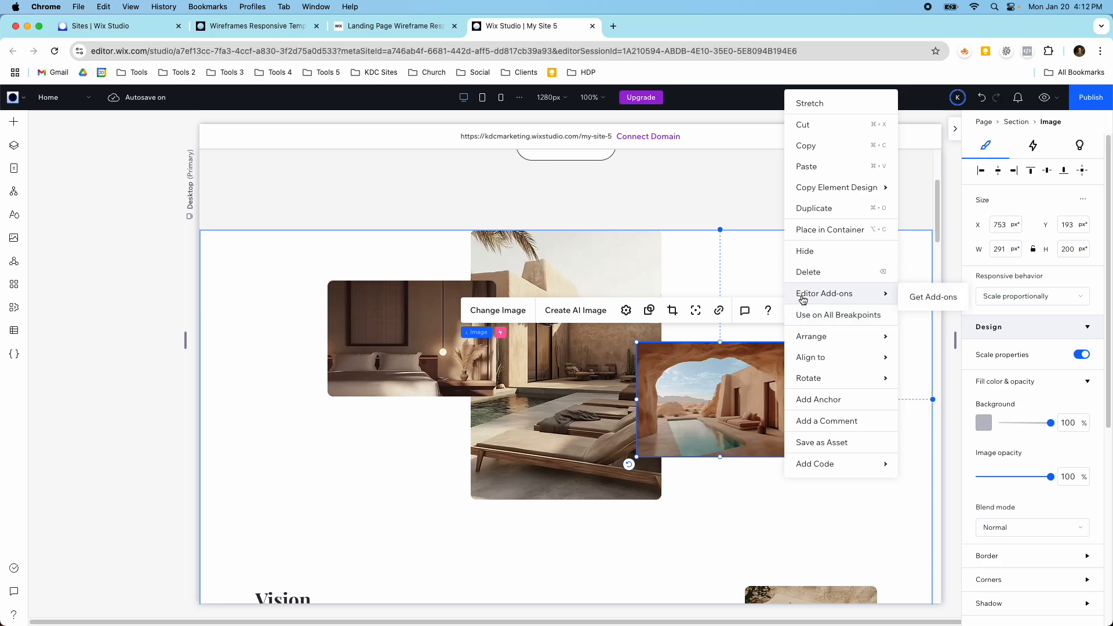
pyautogui.click(928, 296)
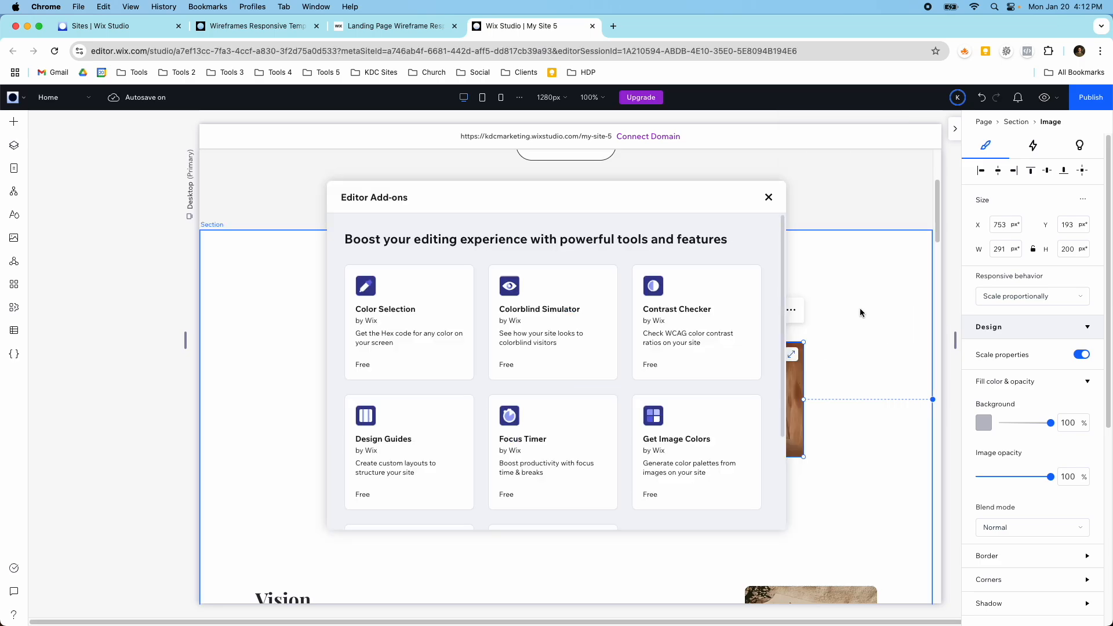
pyautogui.scroll(-1, 676, 435)
pyautogui.click(698, 435)
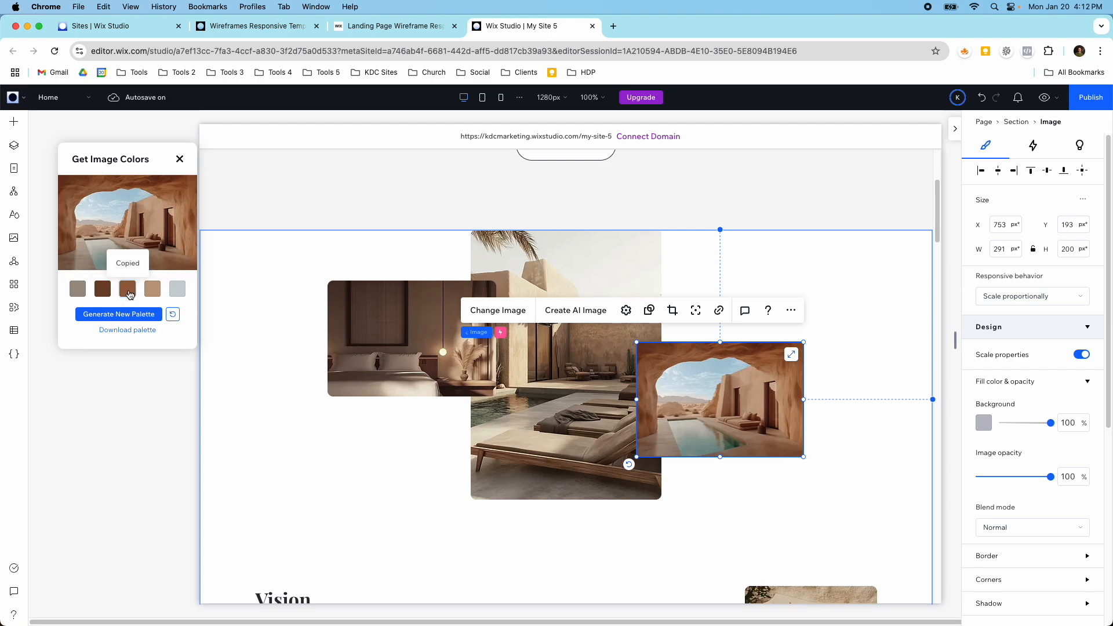
# Step: Add the copied brown #966341 as a custom theme color and apply it as the Luxury Hotels section's background
pyautogui.scroll(3, 708, 318)
pyautogui.click(830, 355)
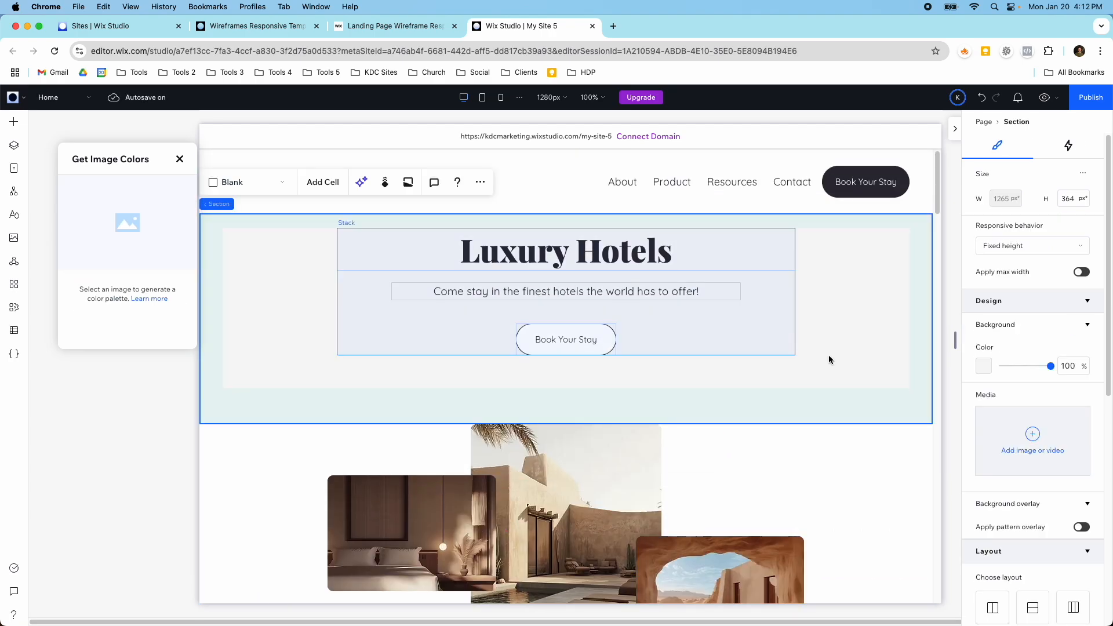
pyautogui.click(986, 368)
pyautogui.click(1037, 493)
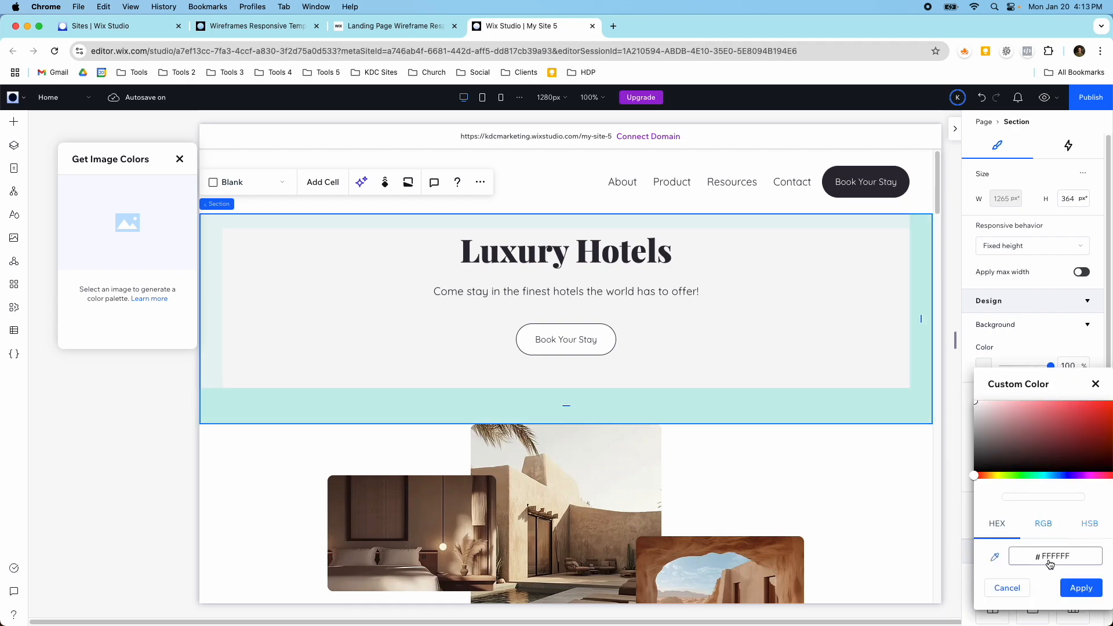
pyautogui.click(1062, 583)
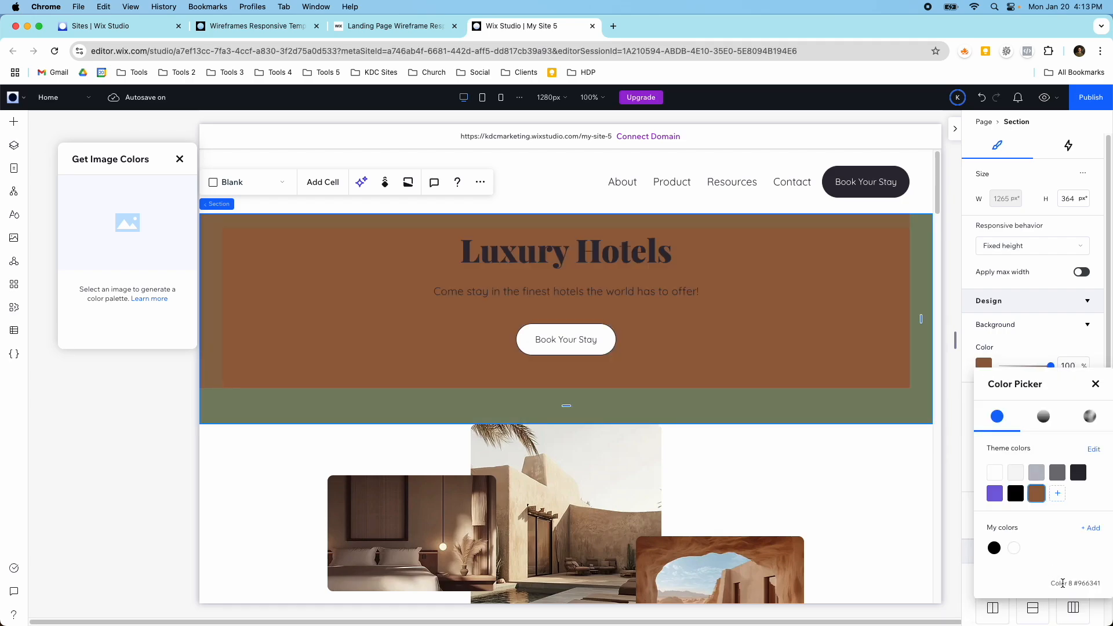
pyautogui.click(781, 458)
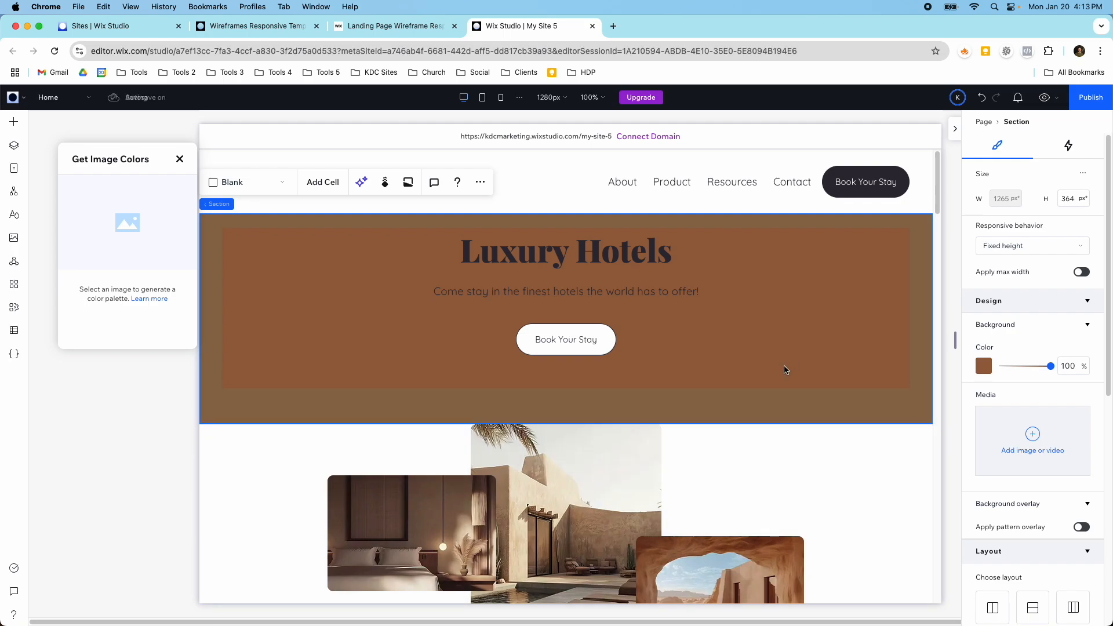
# Step: Preview the site to examine the recolored hero, the moving photos, and the Vision, Our Product and Resources sections
pyautogui.click(1044, 98)
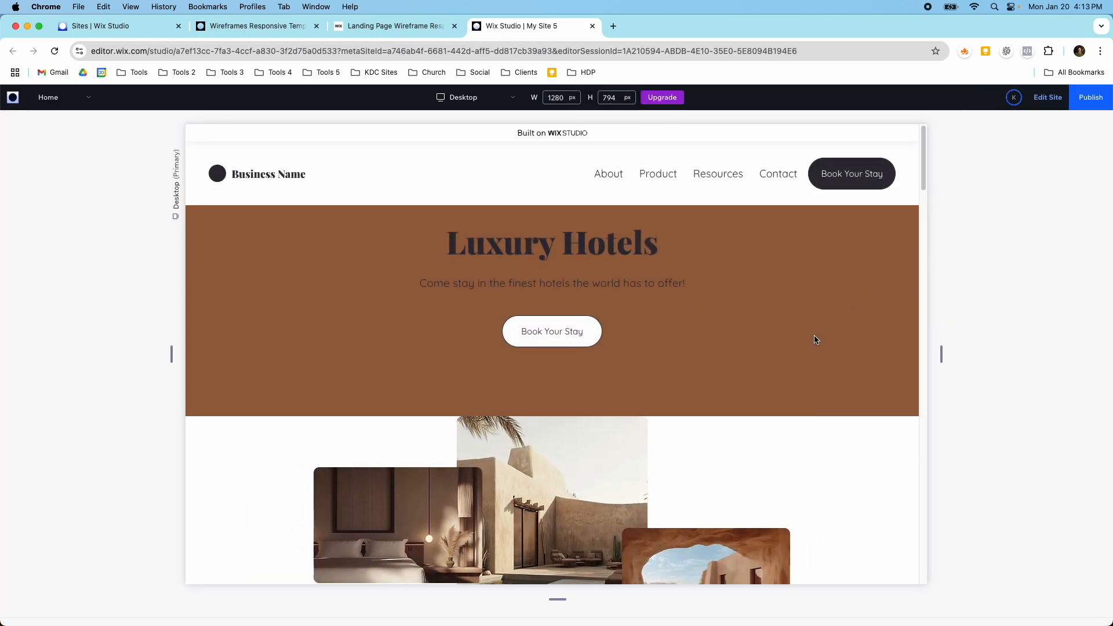
pyautogui.scroll(-5, 814, 336)
pyautogui.scroll(5, 814, 337)
pyautogui.scroll(-3, 813, 338)
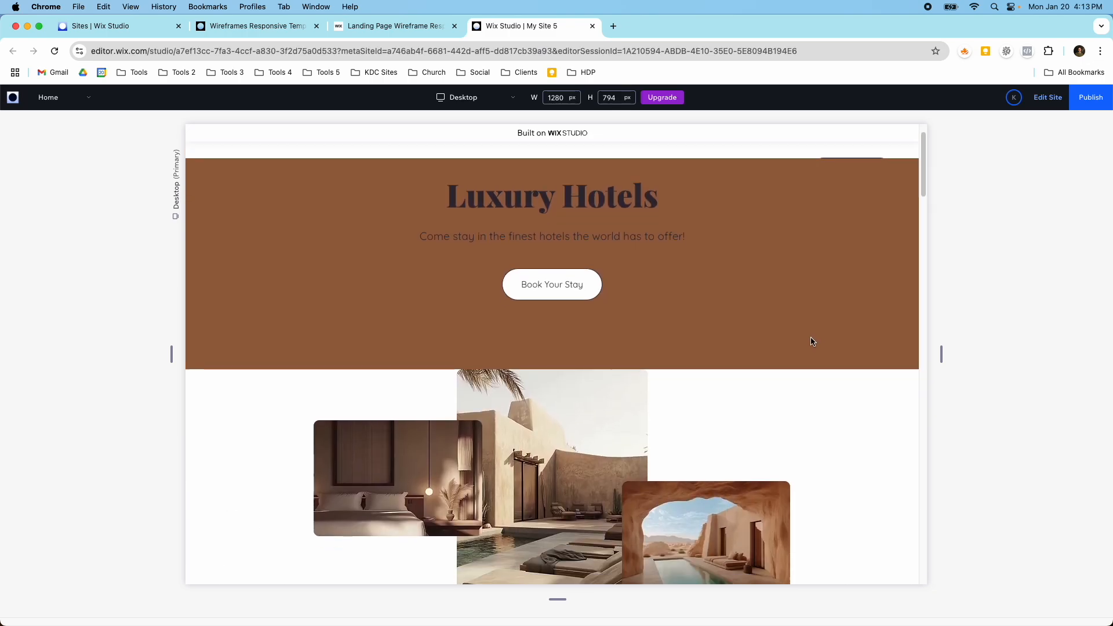
pyautogui.scroll(3, 810, 341)
pyautogui.scroll(-10, 668, 342)
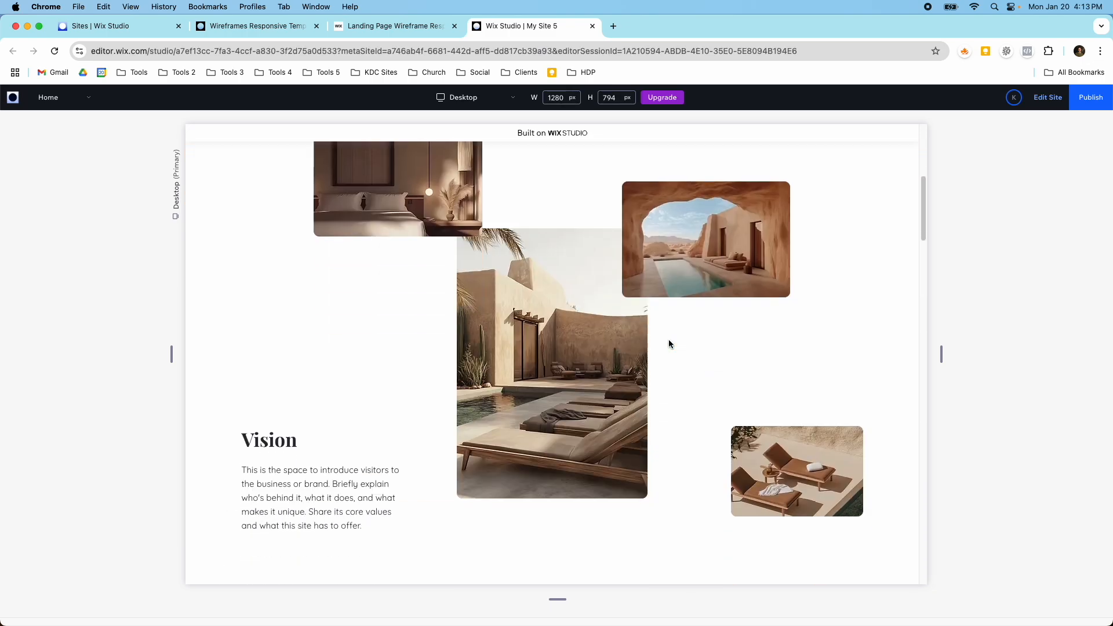
pyautogui.scroll(-10, 669, 344)
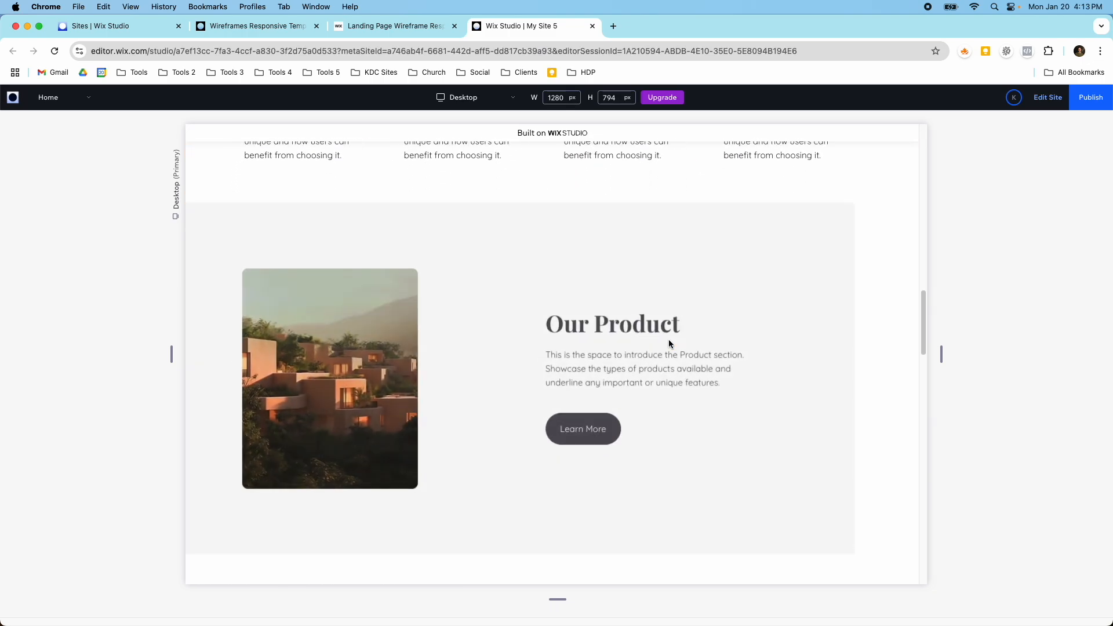
pyautogui.scroll(-3, 669, 344)
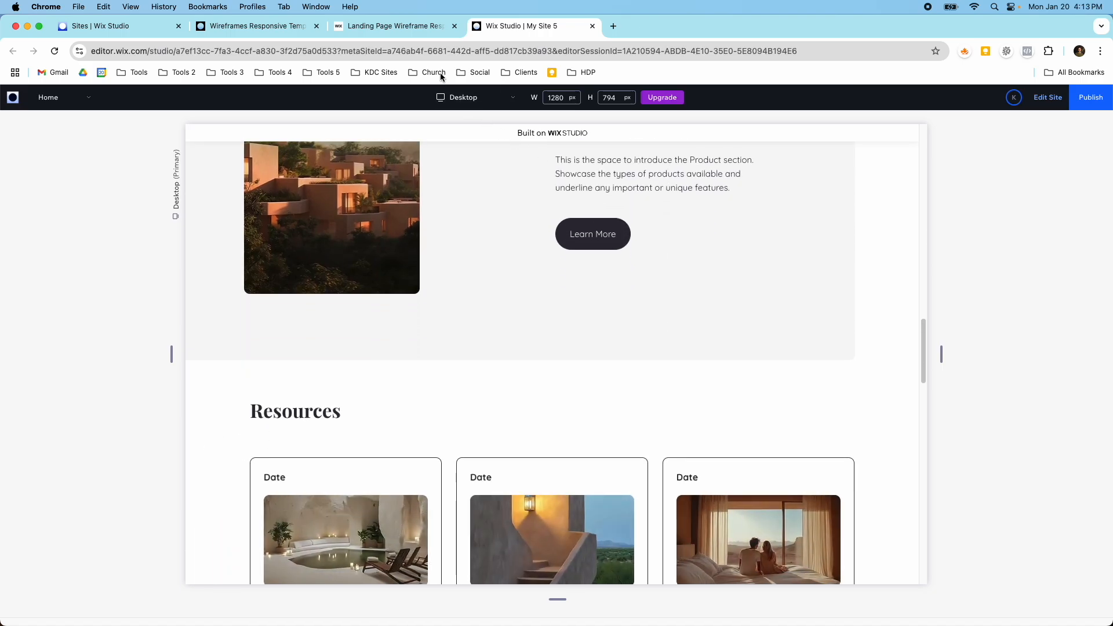
# Step: Review the original Landing Page Wireframe template and browse the other designs in the Wireframes template gallery
pyautogui.click(387, 26)
pyautogui.scroll(-3, 530, 259)
pyautogui.scroll(3, 432, 174)
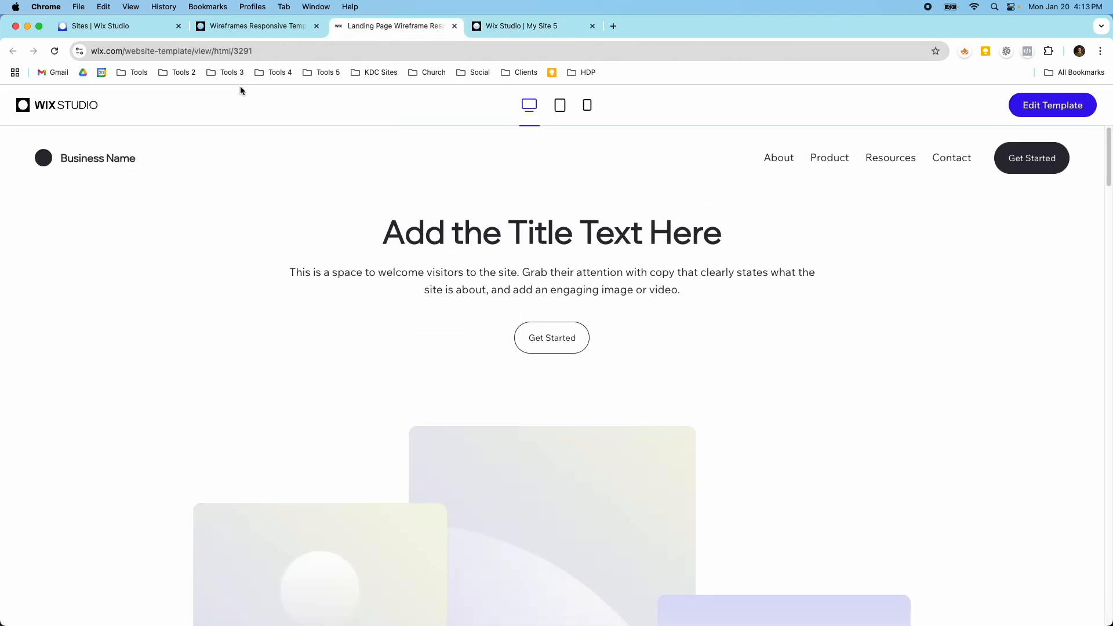
pyautogui.click(255, 26)
pyautogui.scroll(-10, 426, 282)
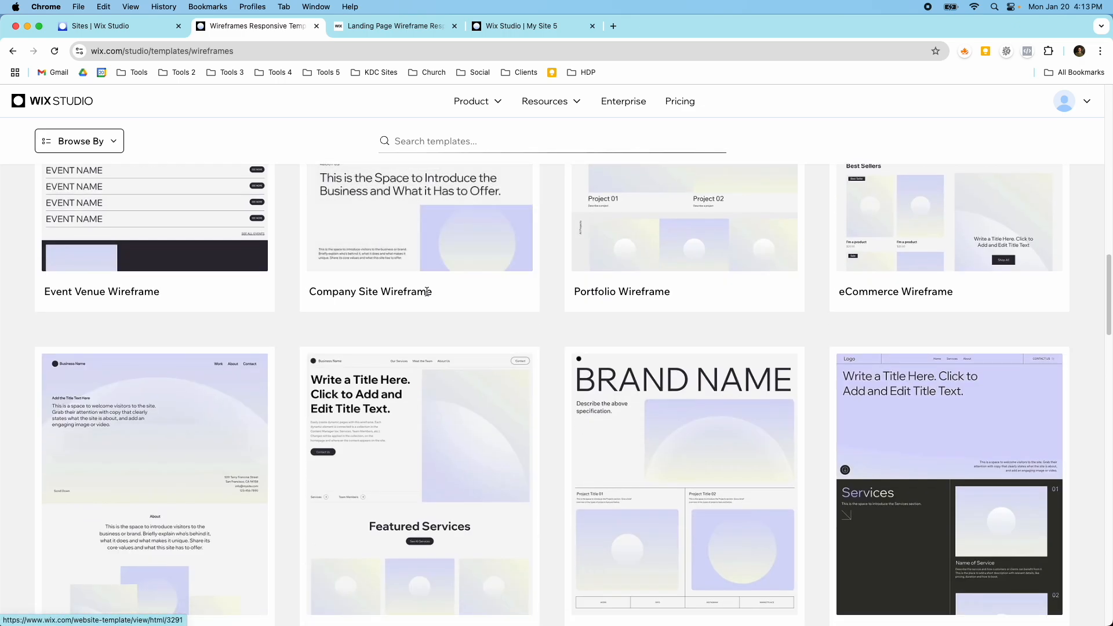
pyautogui.scroll(-2, 454, 307)
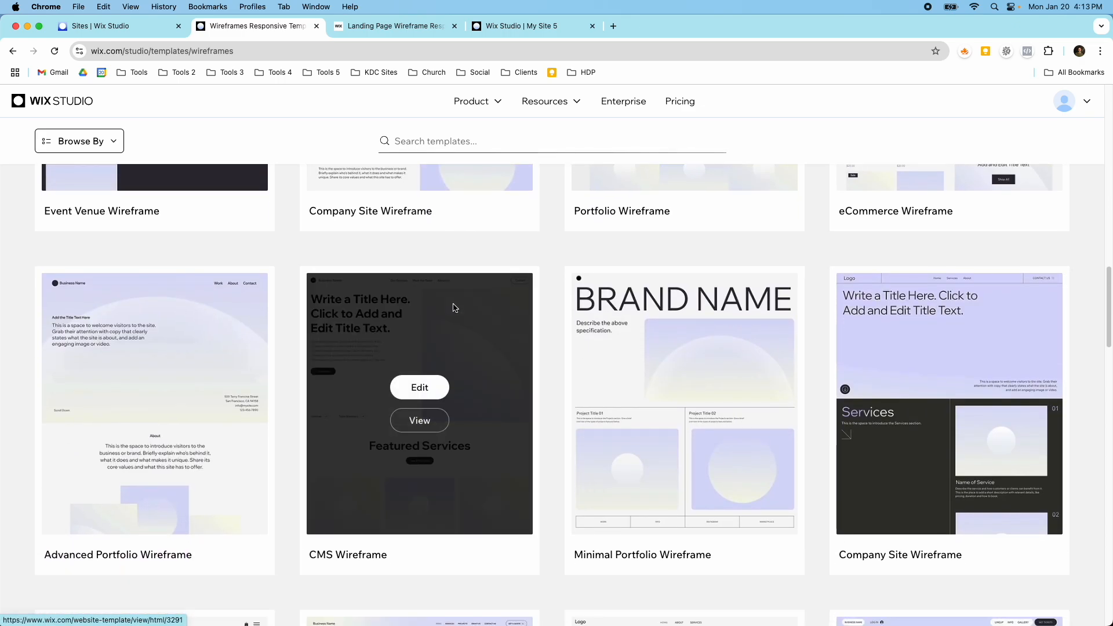
pyautogui.scroll(-7, 454, 307)
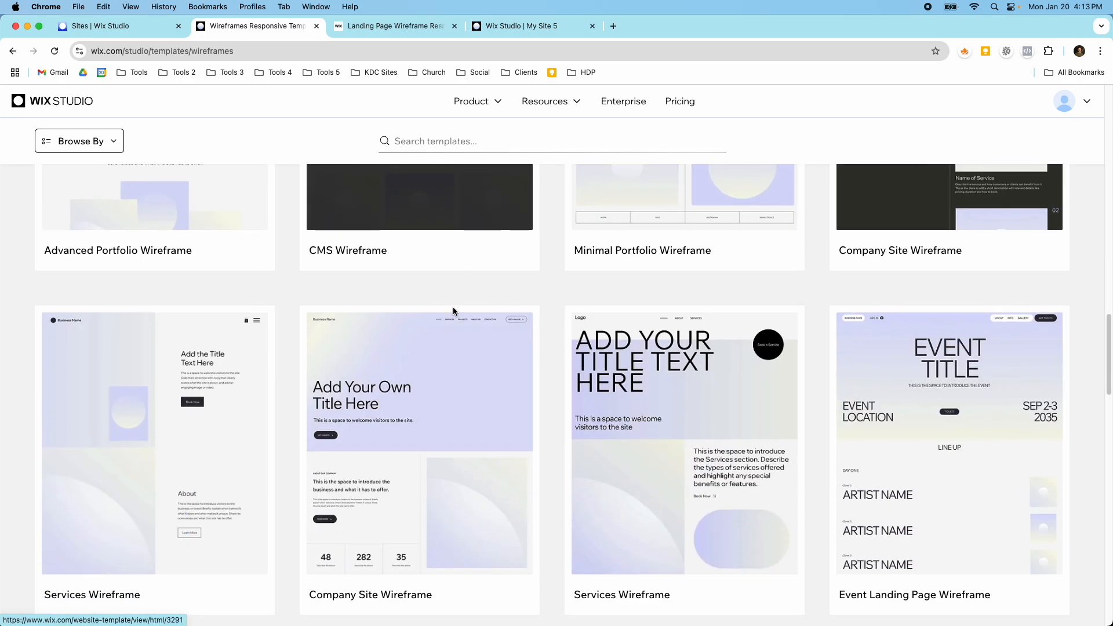
pyautogui.scroll(-4, 556, 325)
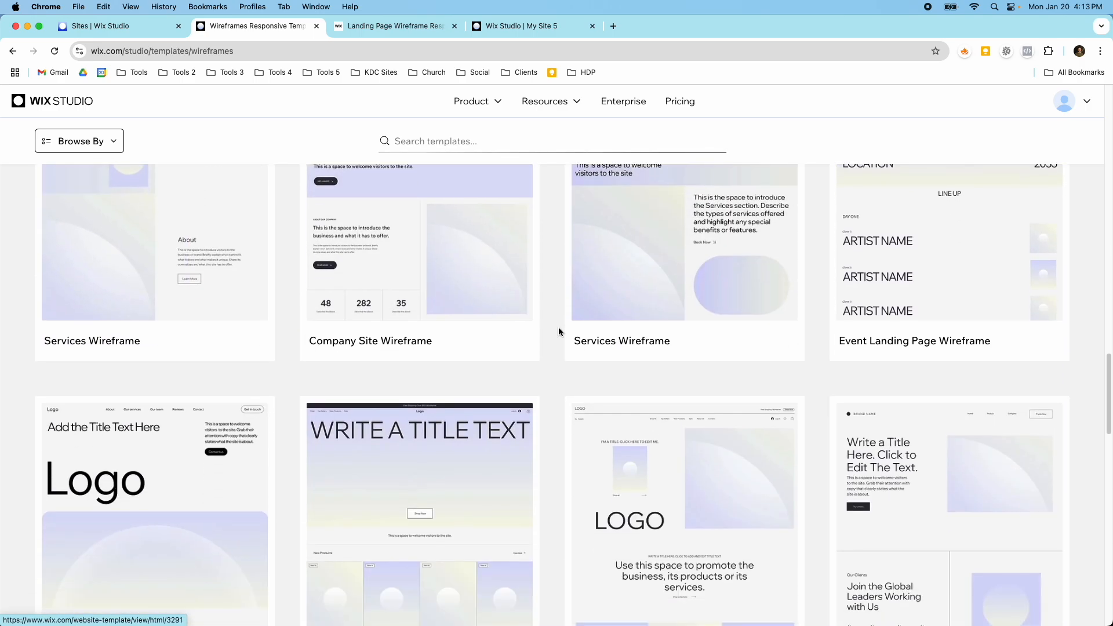
# Step: Browse the remaining designs in the Wireframes template gallery, including those on page 2
pyautogui.scroll(-4, 559, 331)
pyautogui.scroll(-2, 545, 380)
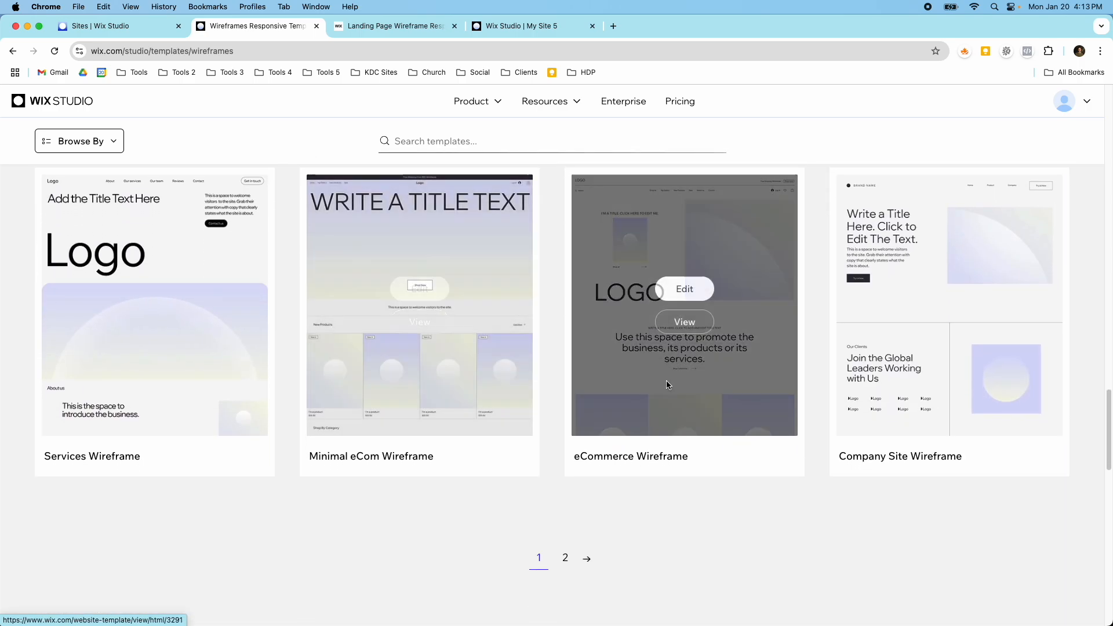
pyautogui.click(566, 558)
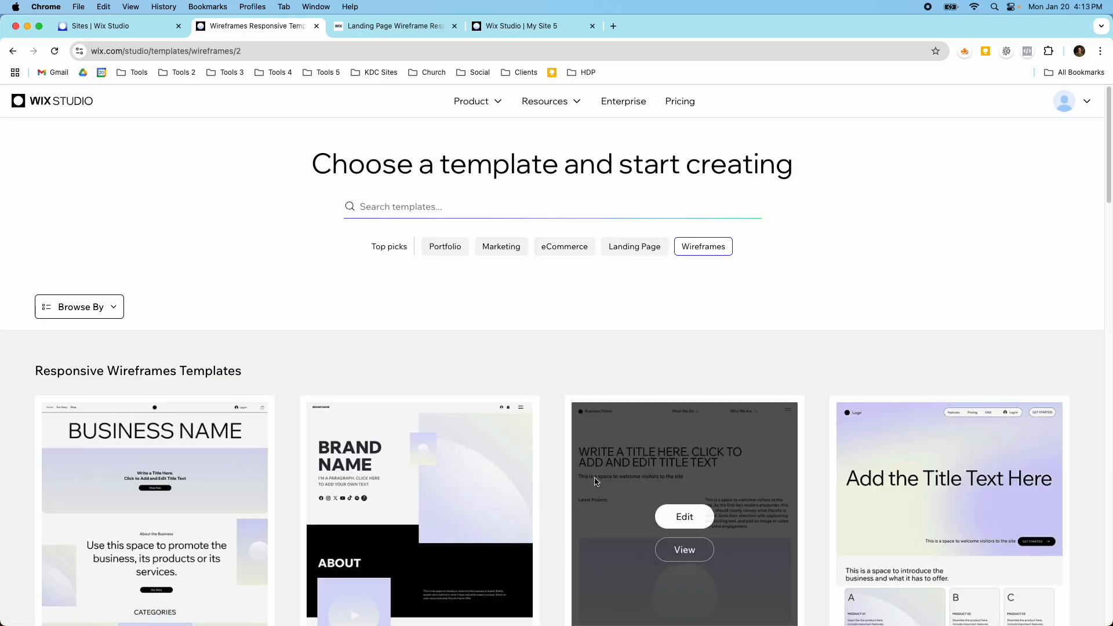
pyautogui.scroll(-10, 595, 480)
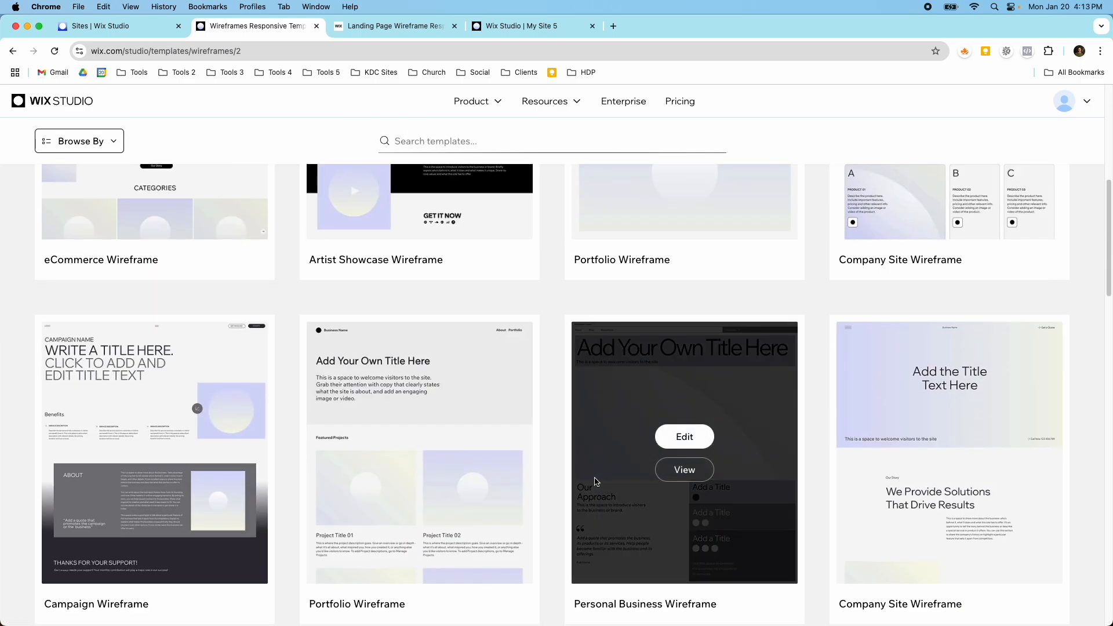
pyautogui.scroll(10, 587, 482)
# Step: Return to the My Site 5 editor, leave the preview and close the Get Image Colors add-on
pyautogui.click(493, 29)
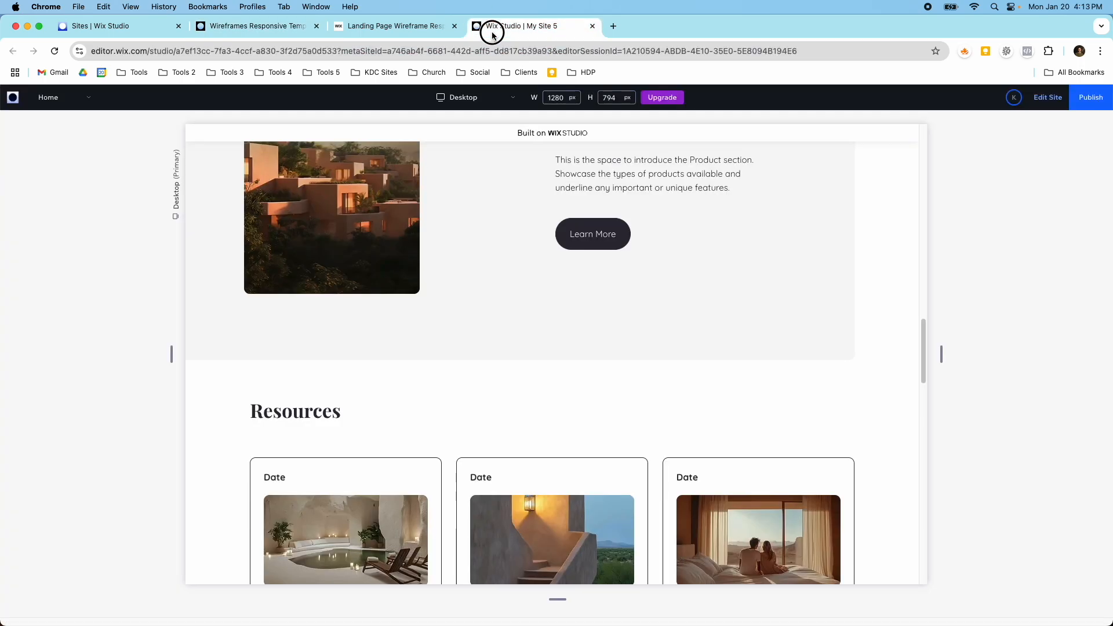
pyautogui.scroll(10, 558, 250)
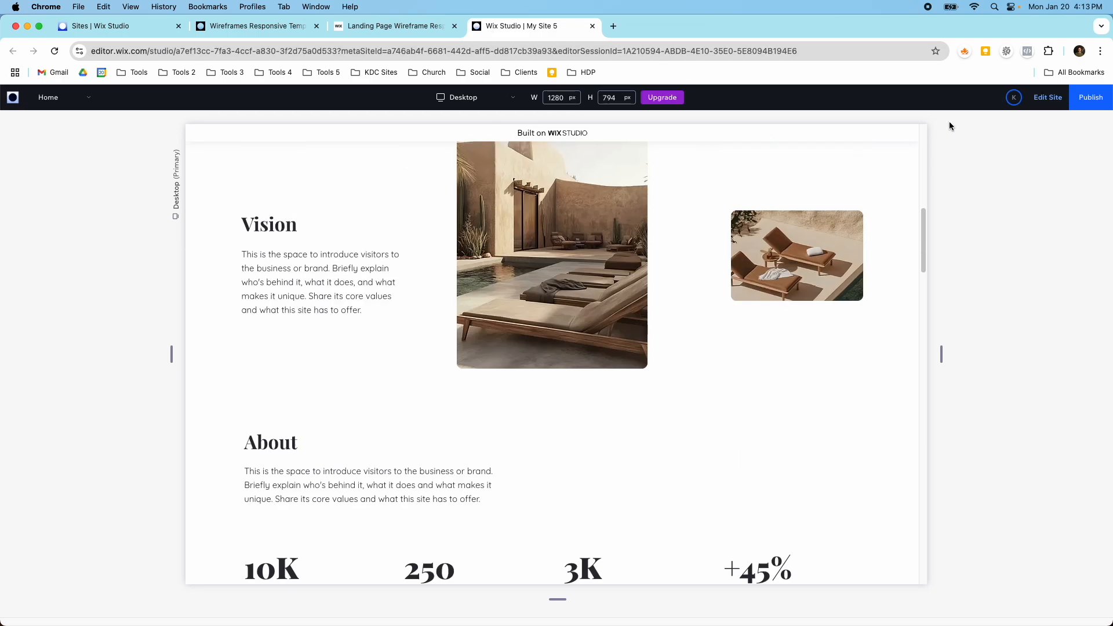
pyautogui.click(1049, 99)
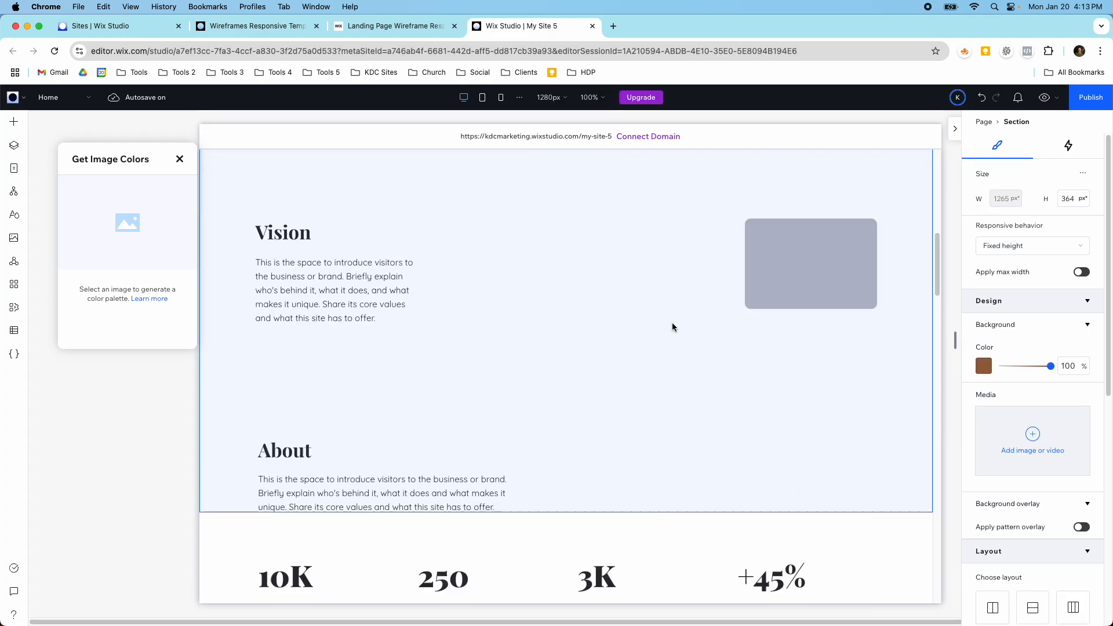
pyautogui.click(181, 162)
# Step: Add a blank section between the testimonial cards and the Get in touch section
pyautogui.scroll(-20, 500, 411)
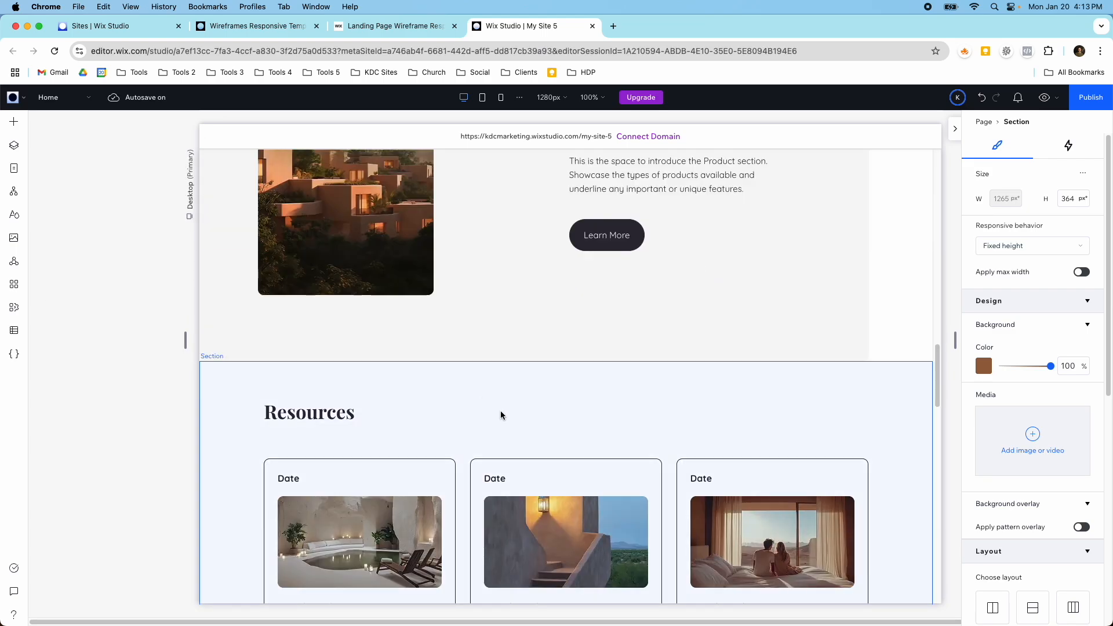
pyautogui.scroll(-6, 530, 434)
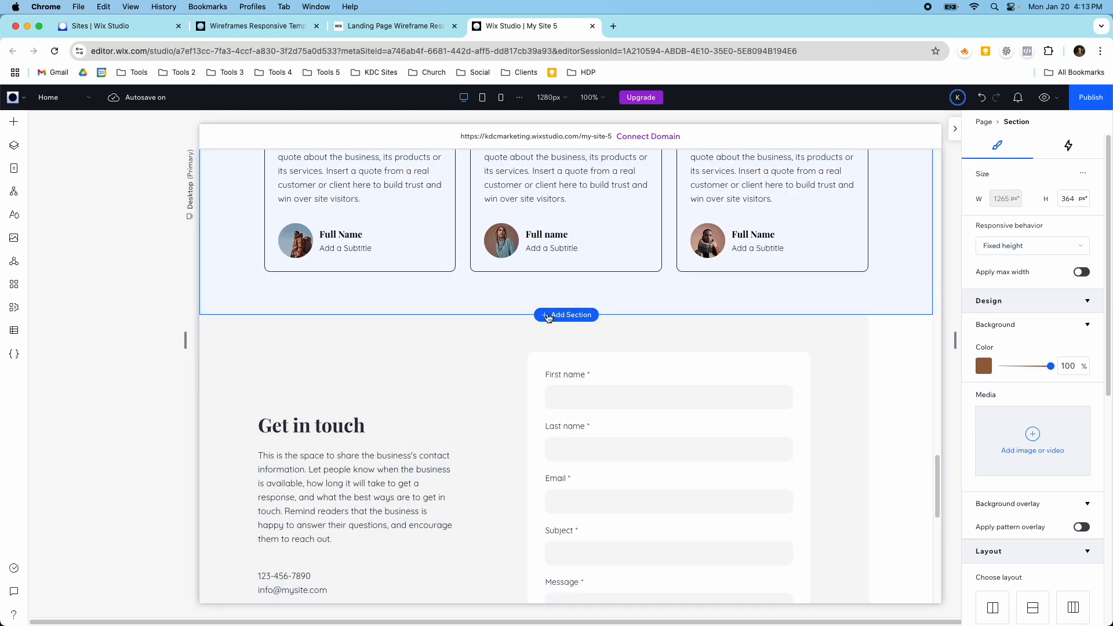
pyautogui.click(548, 316)
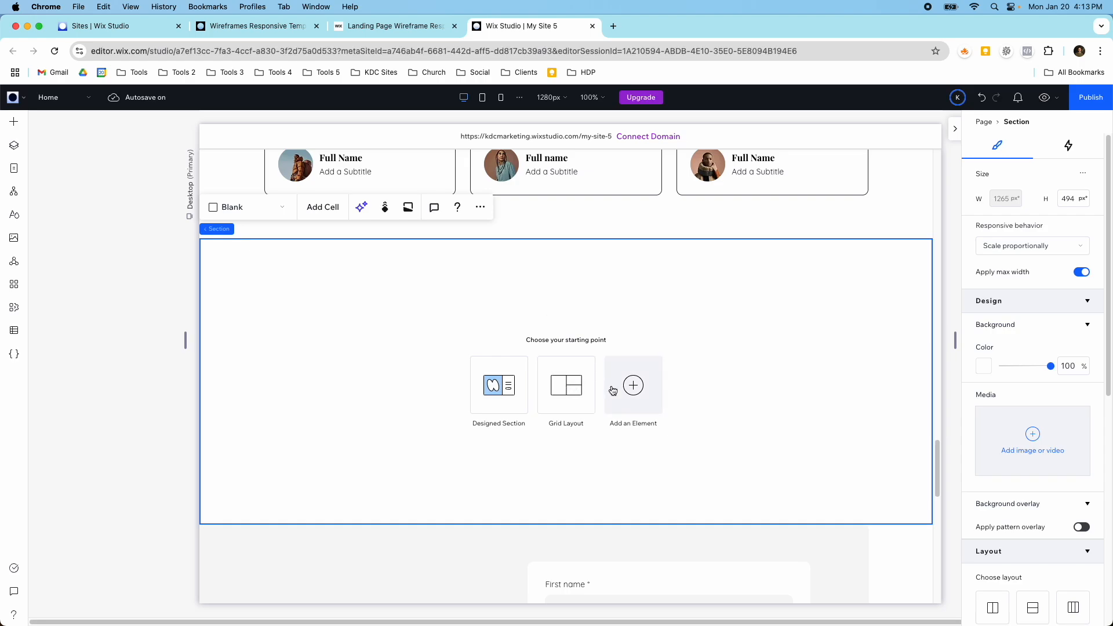
# Step: Browse the ready-made wireframe sections, including the Hero, Cards, Spotlight, List and Collage layouts, without adding one
pyautogui.click(614, 389)
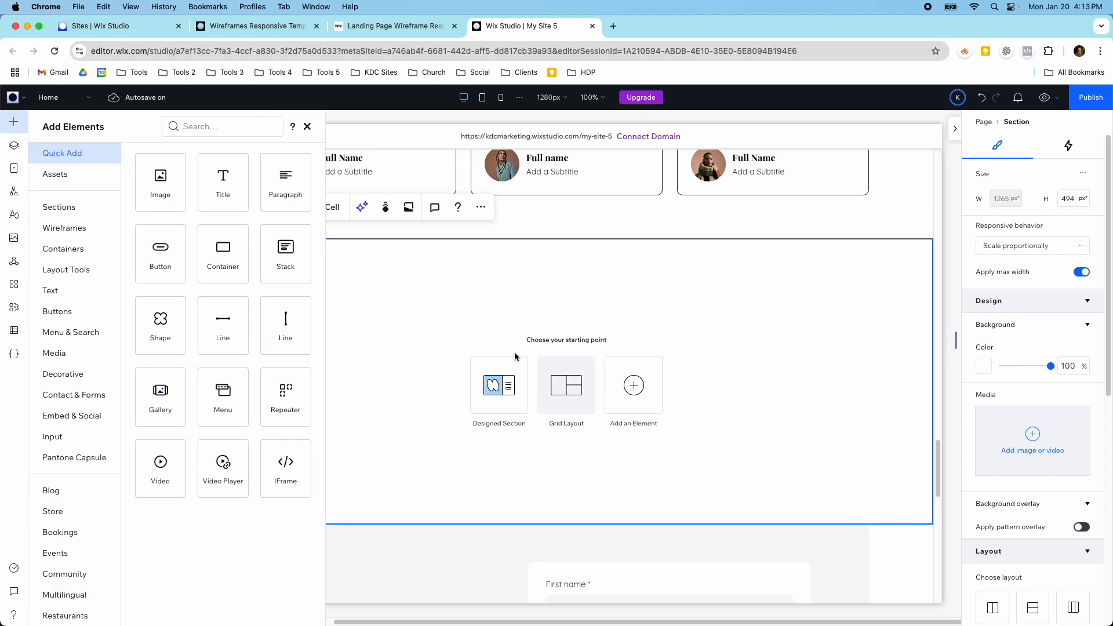
pyautogui.click(81, 234)
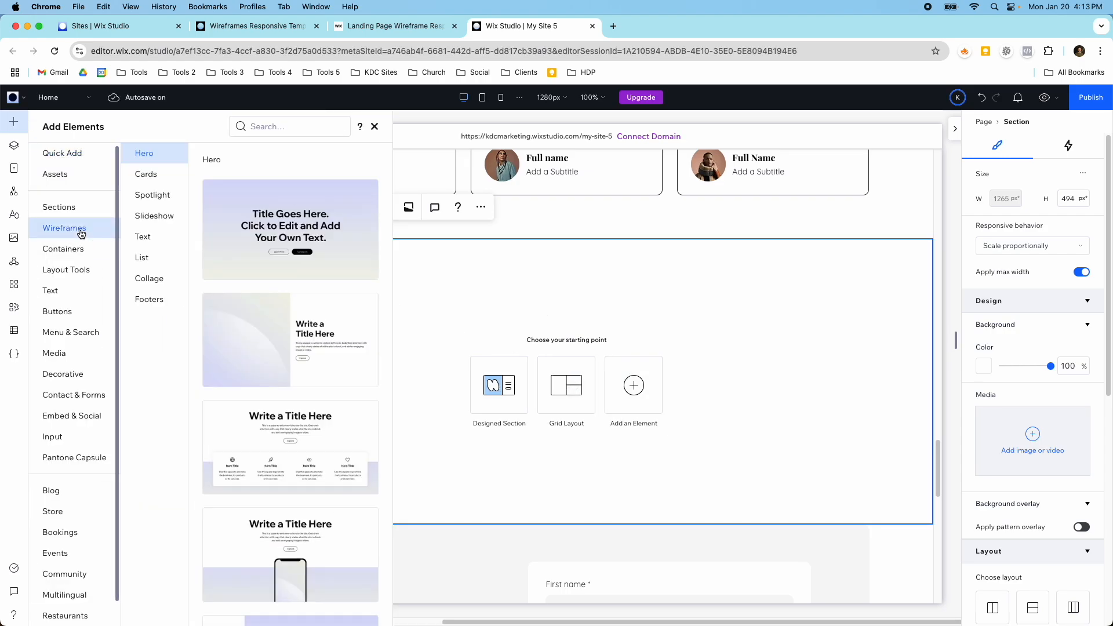
pyautogui.click(156, 177)
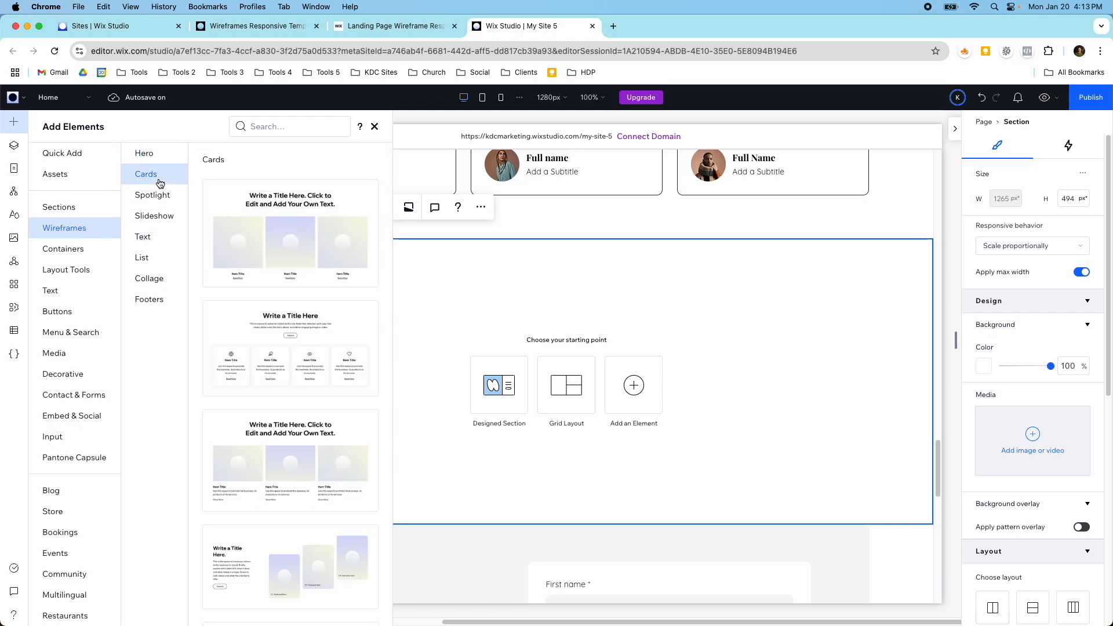
pyautogui.click(158, 202)
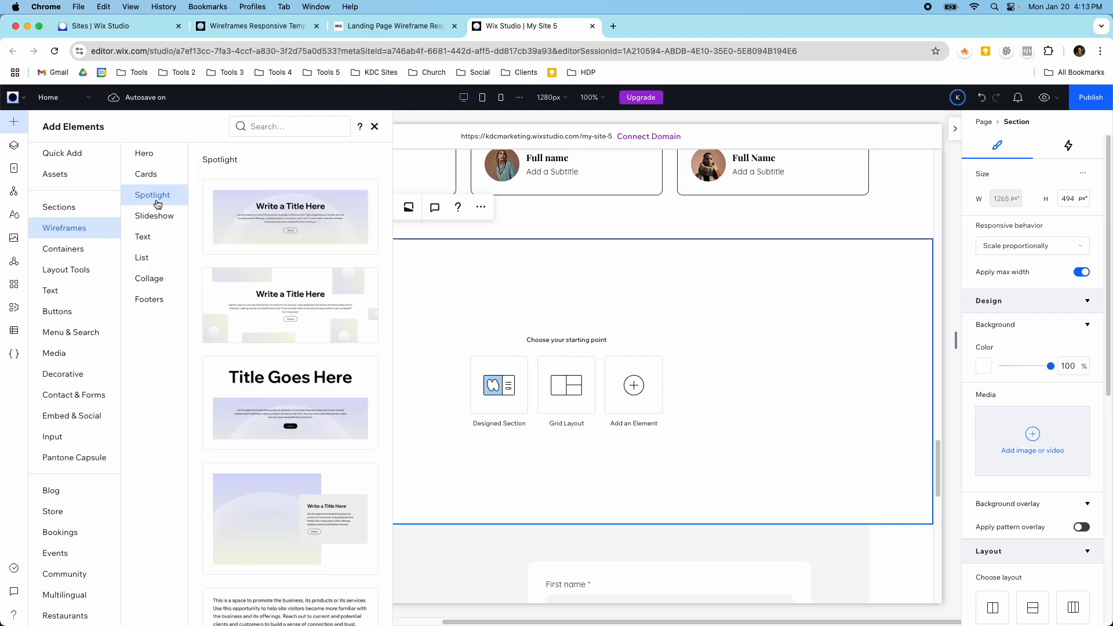
pyautogui.click(157, 236)
pyautogui.click(162, 257)
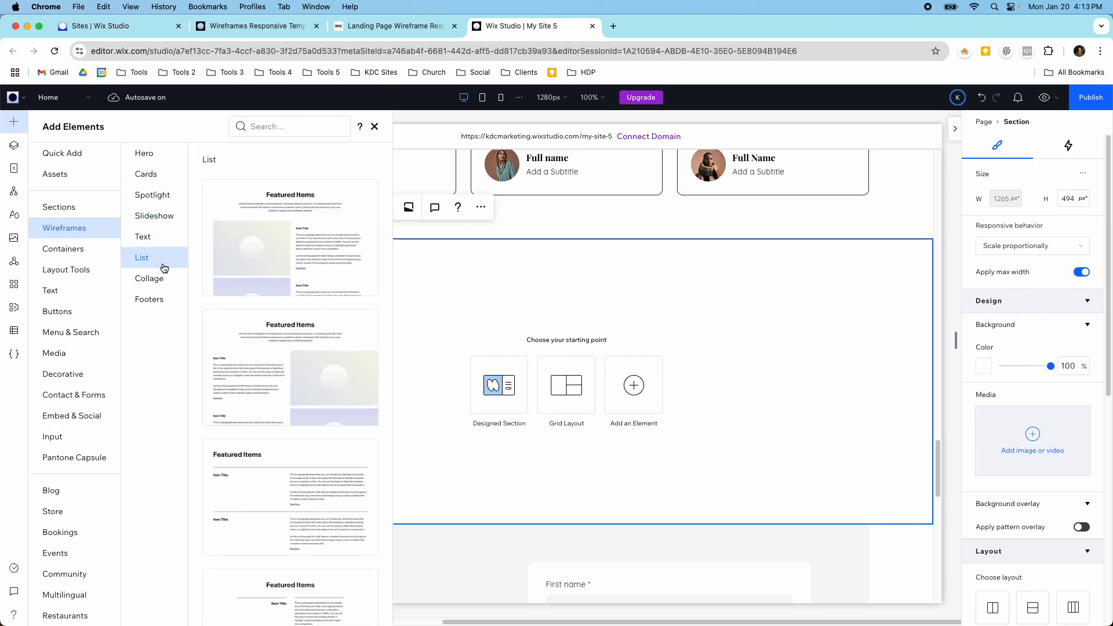
pyautogui.click(161, 280)
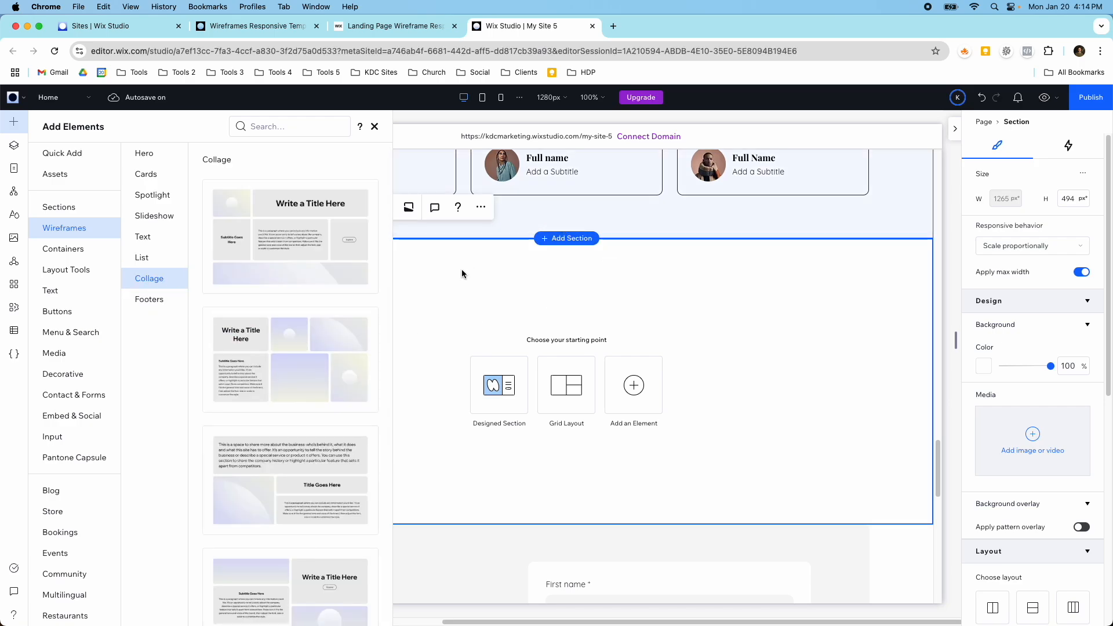
pyautogui.scroll(-7, 319, 380)
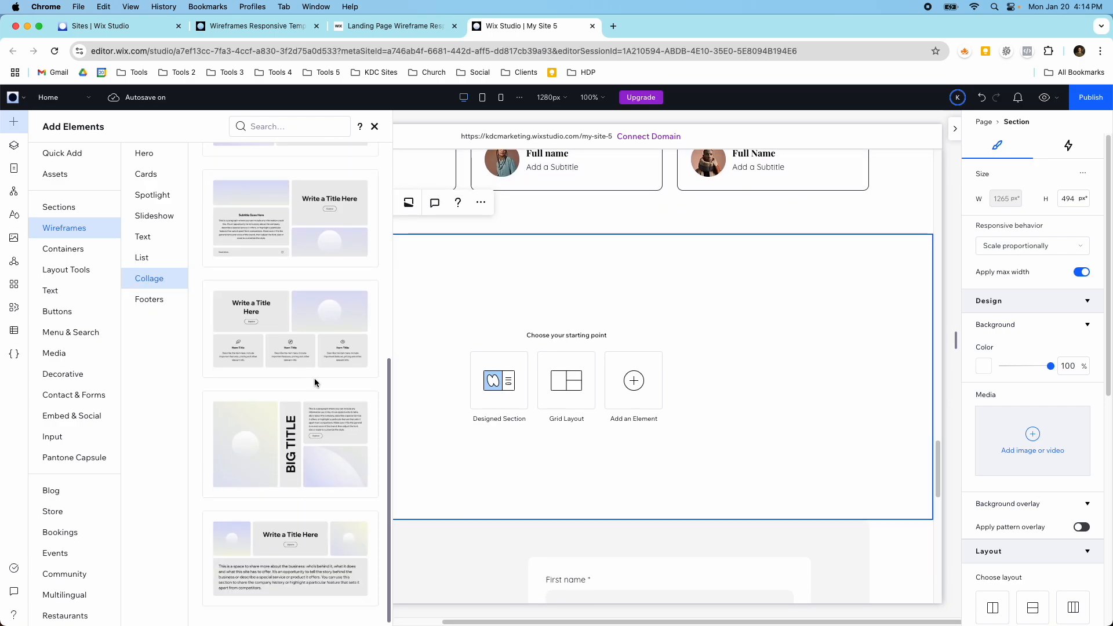
pyautogui.click(162, 279)
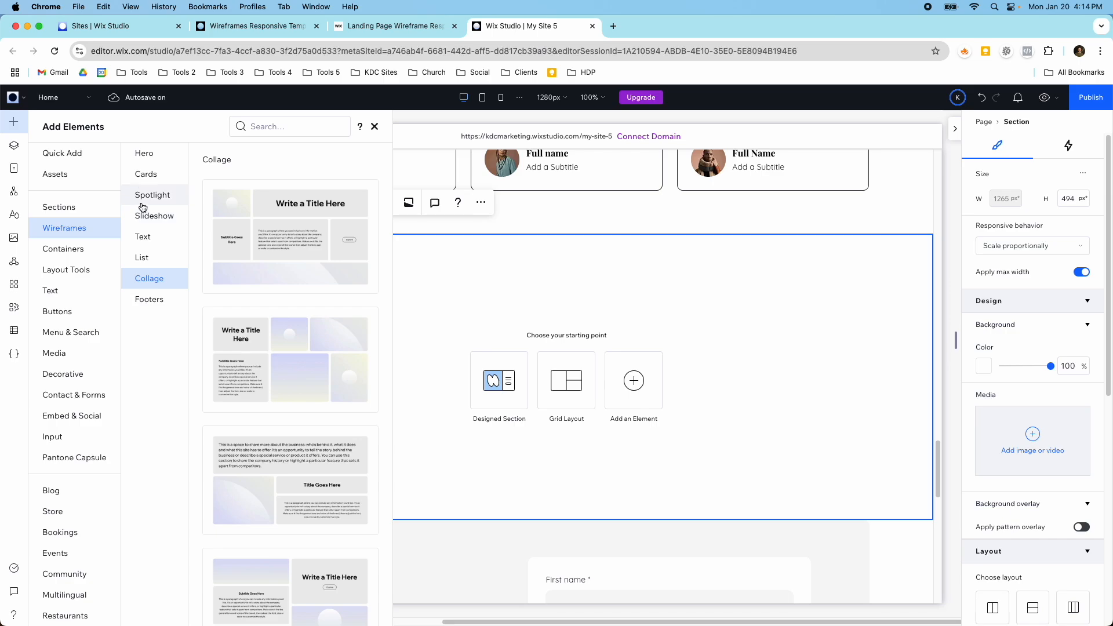
pyautogui.click(372, 128)
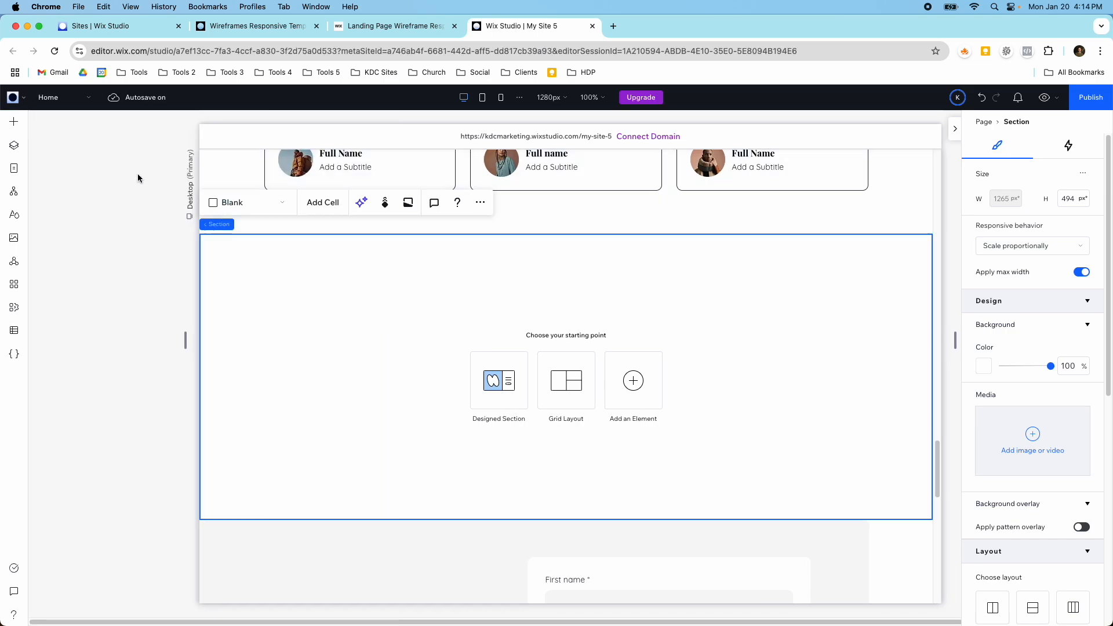
# Step: Check the page structure in the Visual Sitemap and Layers, and delete the empty section between Testimonials and Contact
pyautogui.click(20, 193)
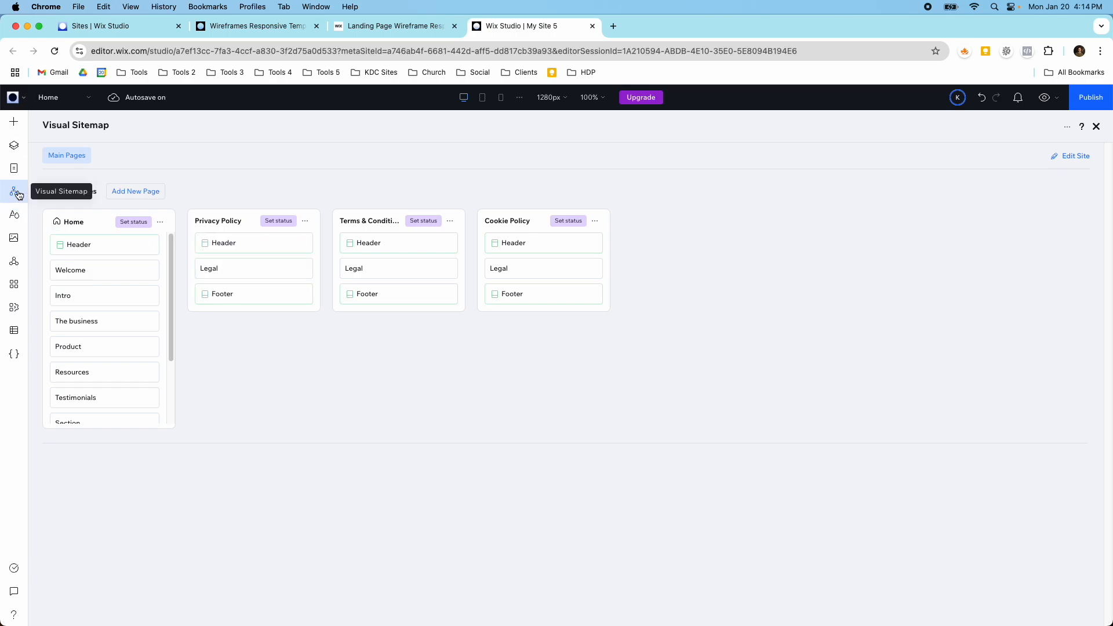
pyautogui.click(17, 153)
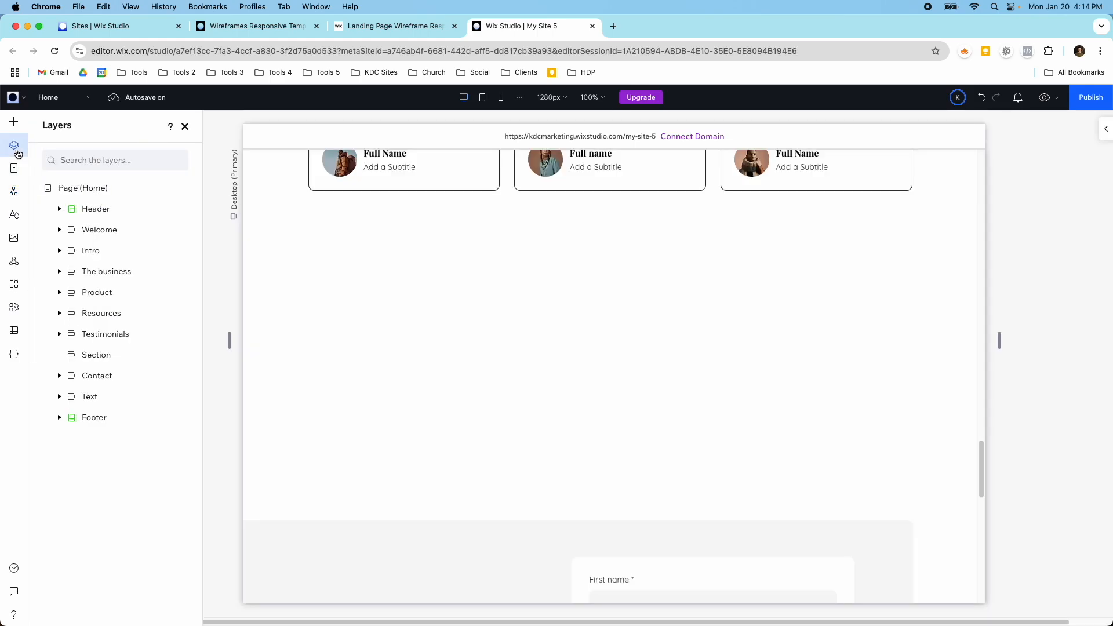
pyautogui.scroll(6, 475, 406)
pyautogui.scroll(-4, 474, 417)
pyautogui.click(475, 417)
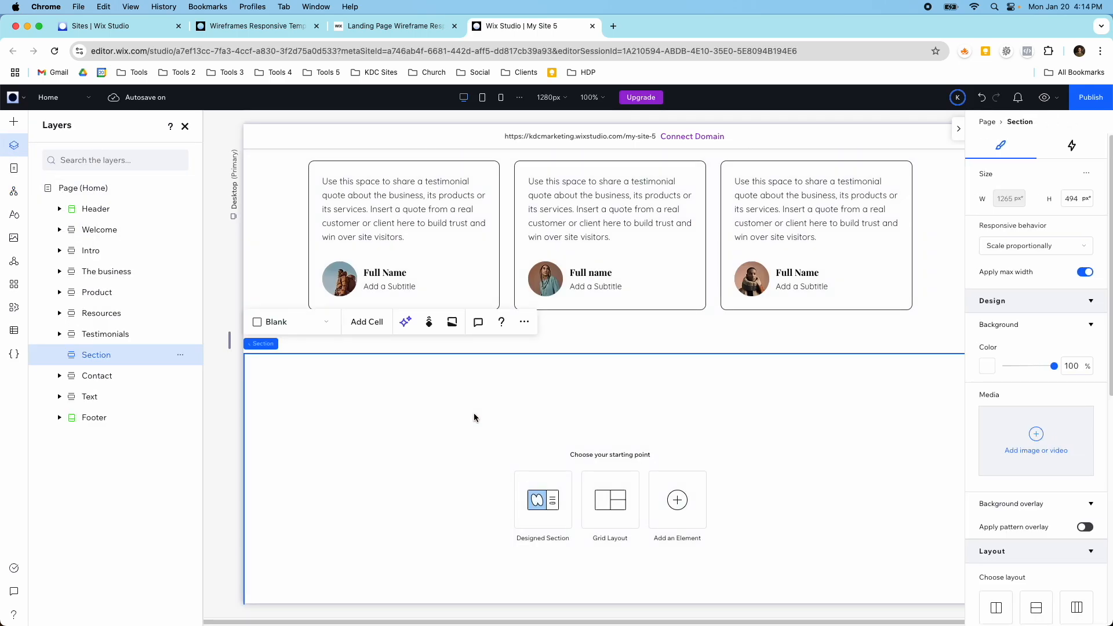
pyautogui.press('Delete')
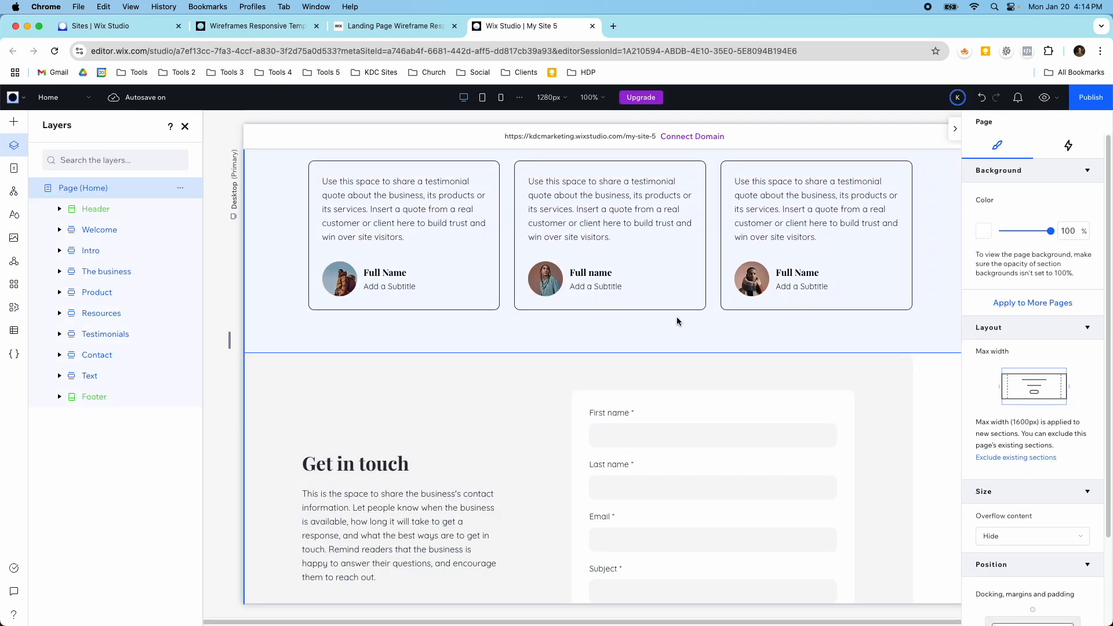
# Step: Review the Get in touch section with its contact details and form, and select its cell
pyautogui.scroll(-3, 722, 323)
pyautogui.scroll(-3, 722, 341)
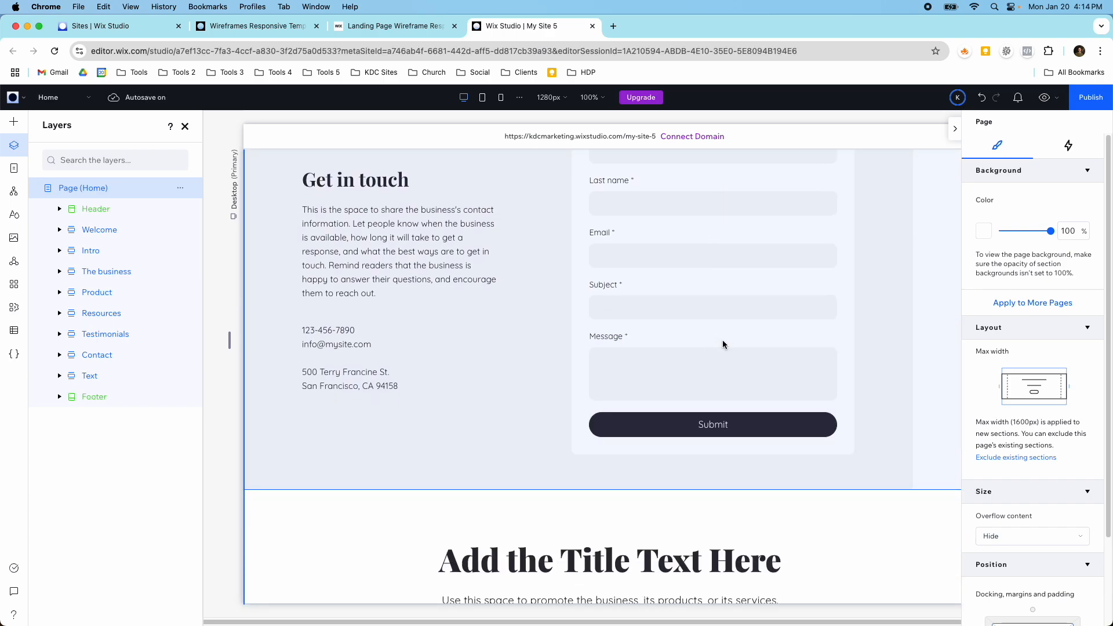
pyautogui.click(531, 291)
pyautogui.click(533, 291)
# Step: Examine the whole page's layout at the Tablet breakpoint
pyautogui.scroll(20, 534, 291)
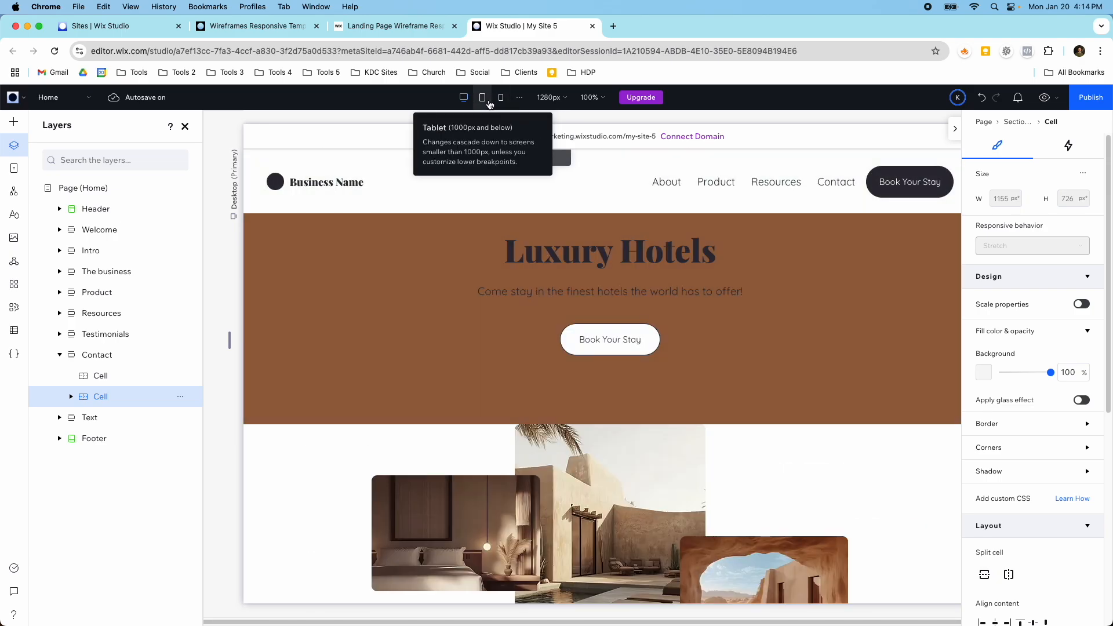
pyautogui.click(482, 98)
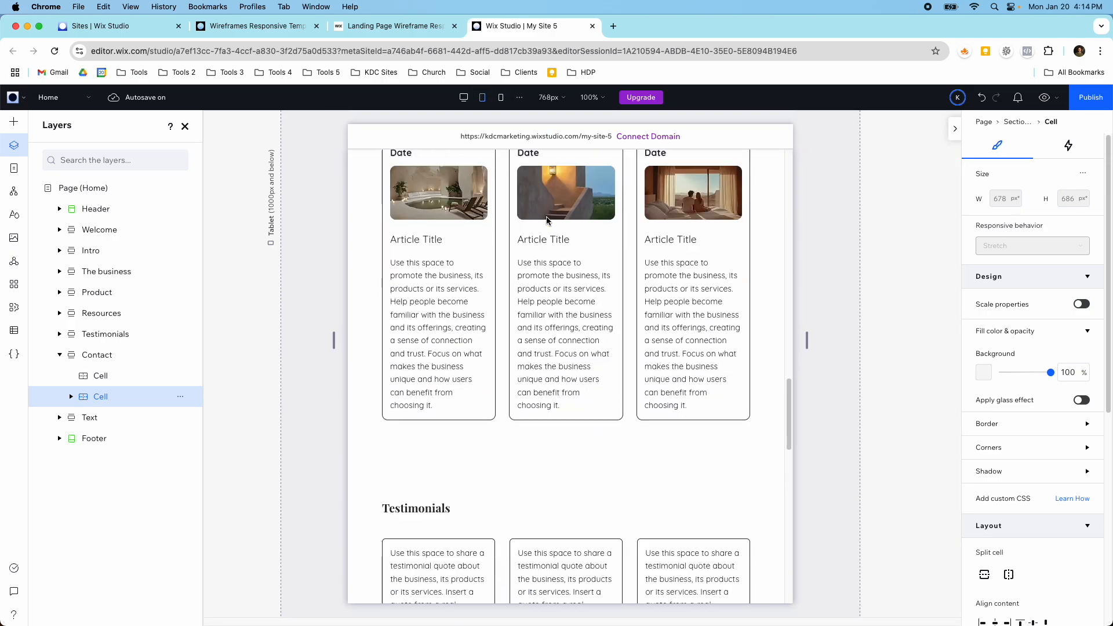
pyautogui.scroll(-7, 546, 217)
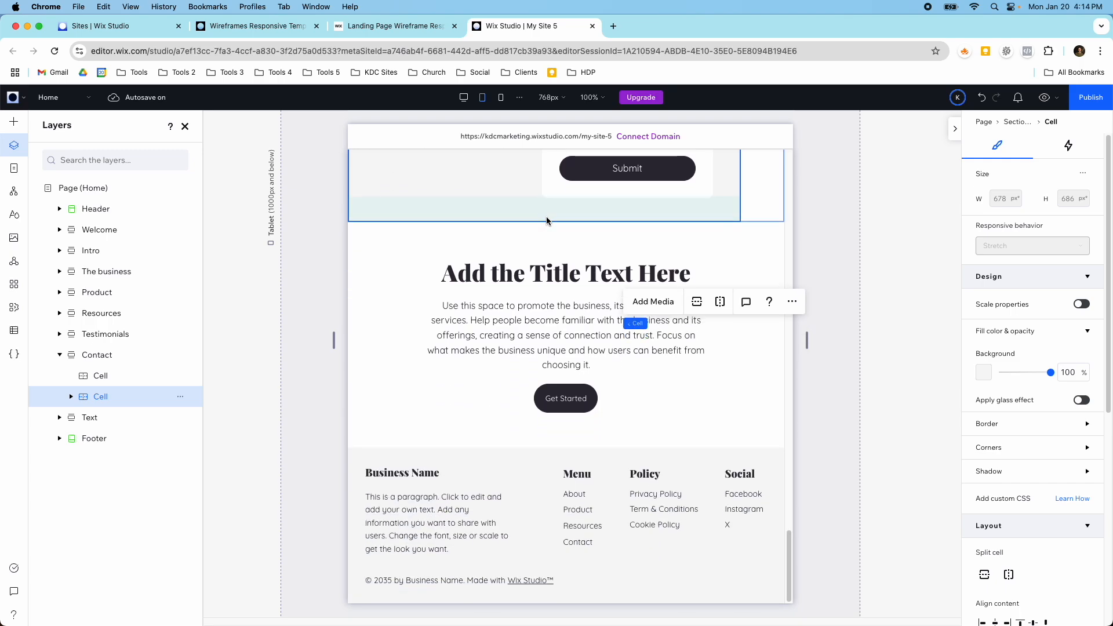
pyautogui.scroll(20, 555, 325)
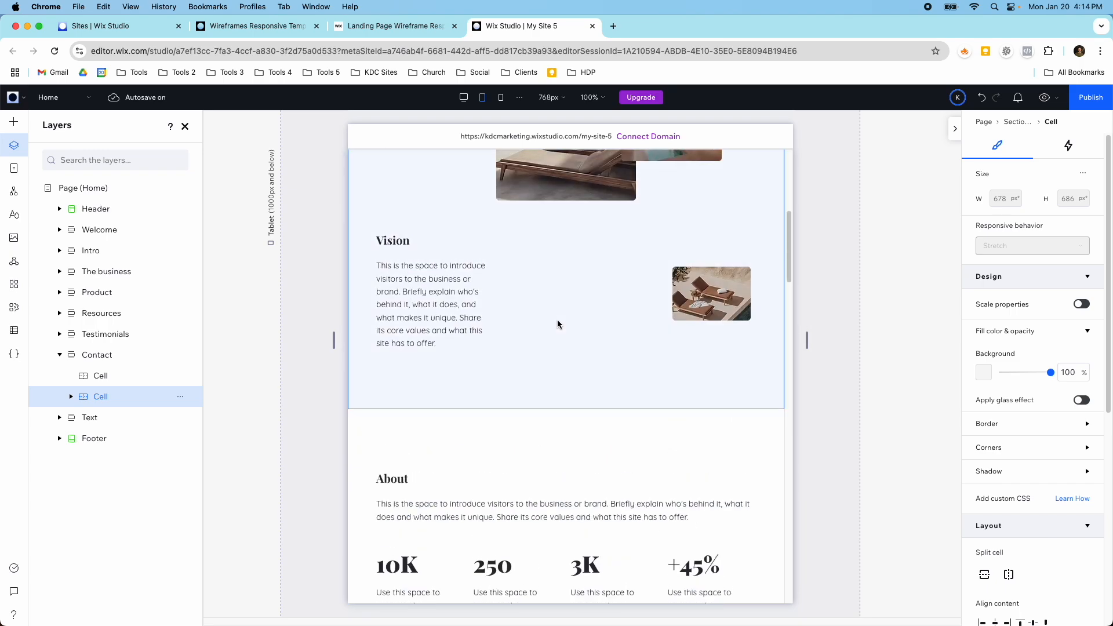
# Step: Examine the page at the Mobile breakpoint from the Luxury Hotels hero down to the footer
pyautogui.click(502, 109)
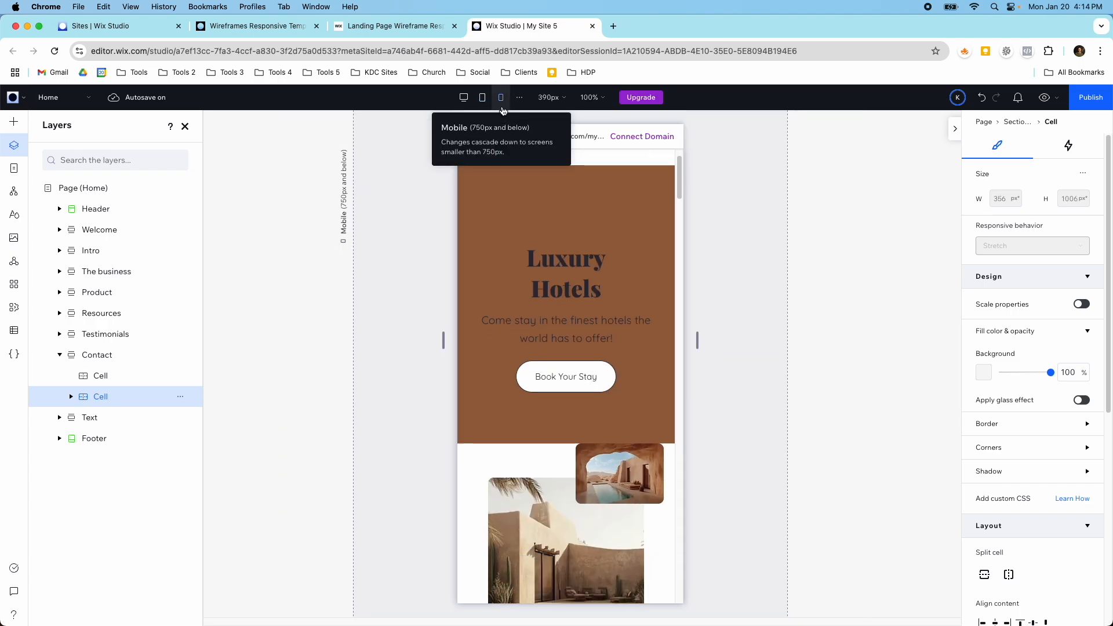
pyautogui.scroll(-15, 576, 270)
pyautogui.scroll(-15, 582, 287)
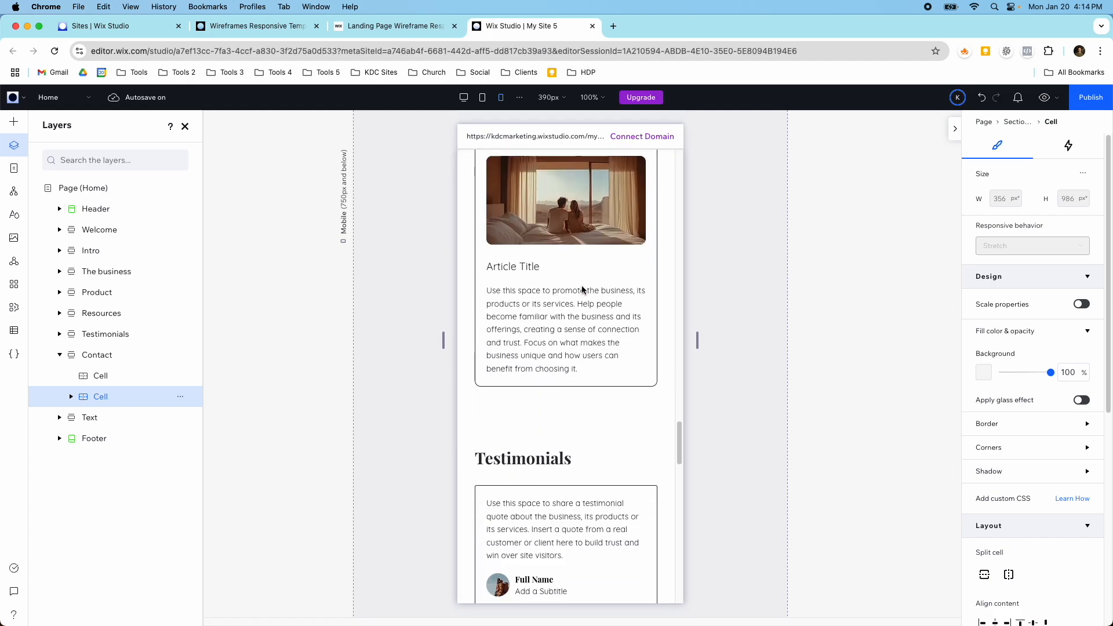
pyautogui.scroll(-5, 582, 290)
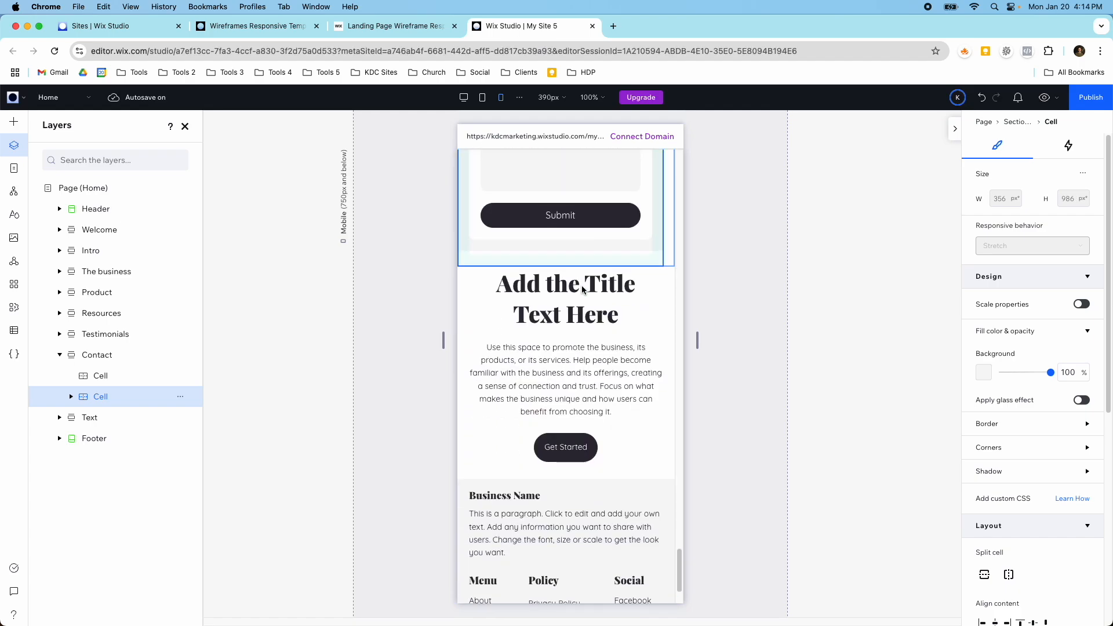
# Step: Return to the Desktop breakpoint and preview the site from its header and hero
pyautogui.click(464, 99)
pyautogui.scroll(15, 761, 218)
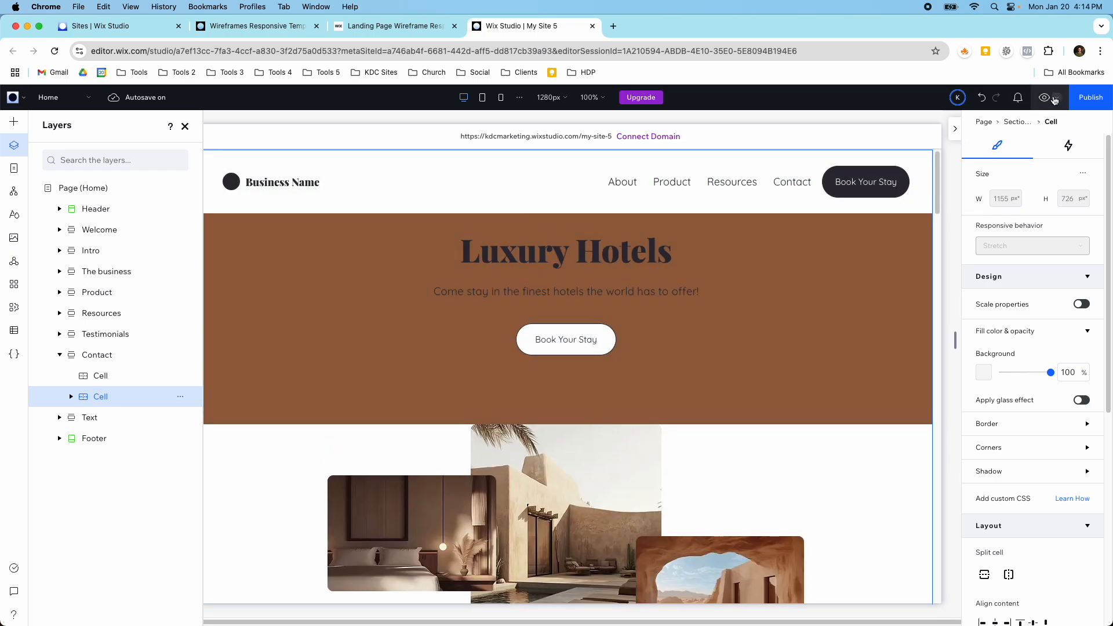
pyautogui.click(1051, 98)
pyautogui.click(1042, 102)
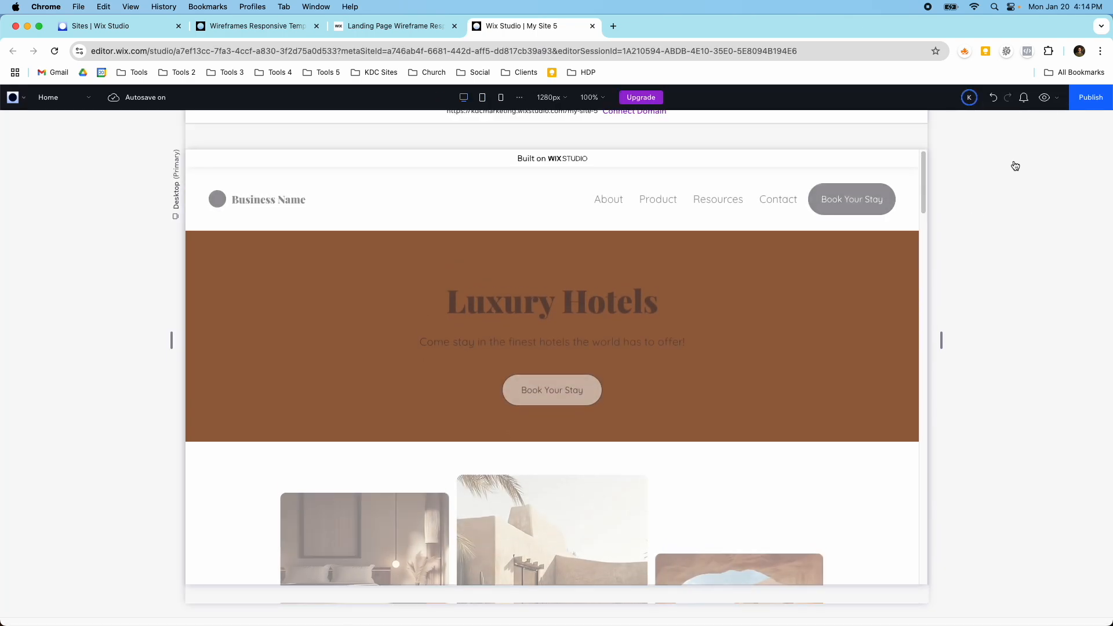
# Step: Set the Luxury Hotels section's background to the light gray theme color #F7F7F7
pyautogui.click(839, 288)
pyautogui.scroll(-1, 839, 288)
pyautogui.click(976, 360)
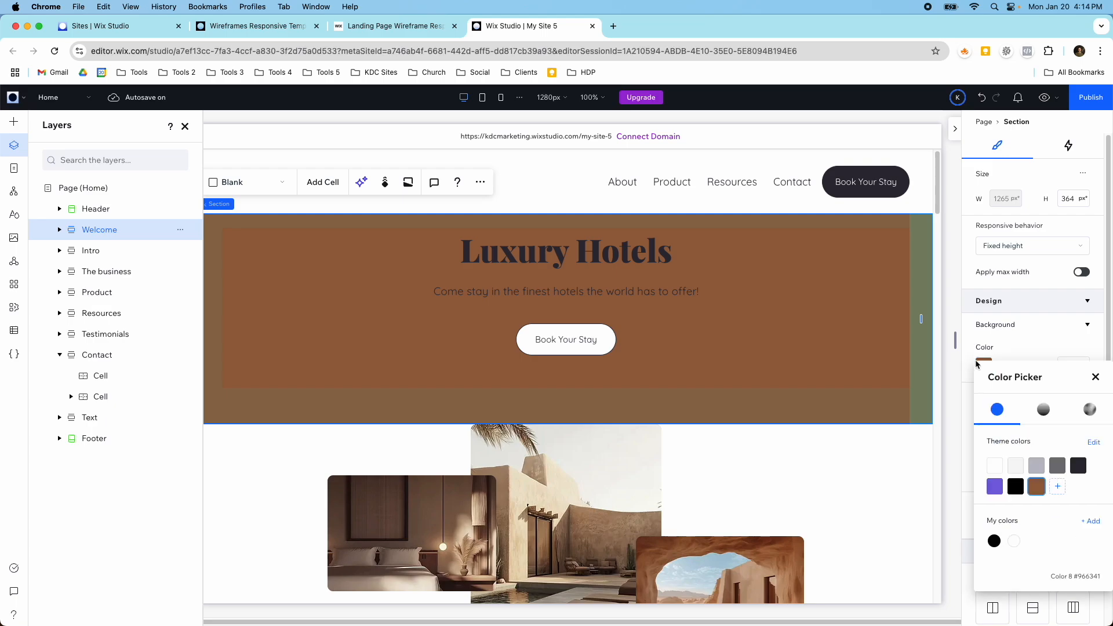
pyautogui.click(1015, 471)
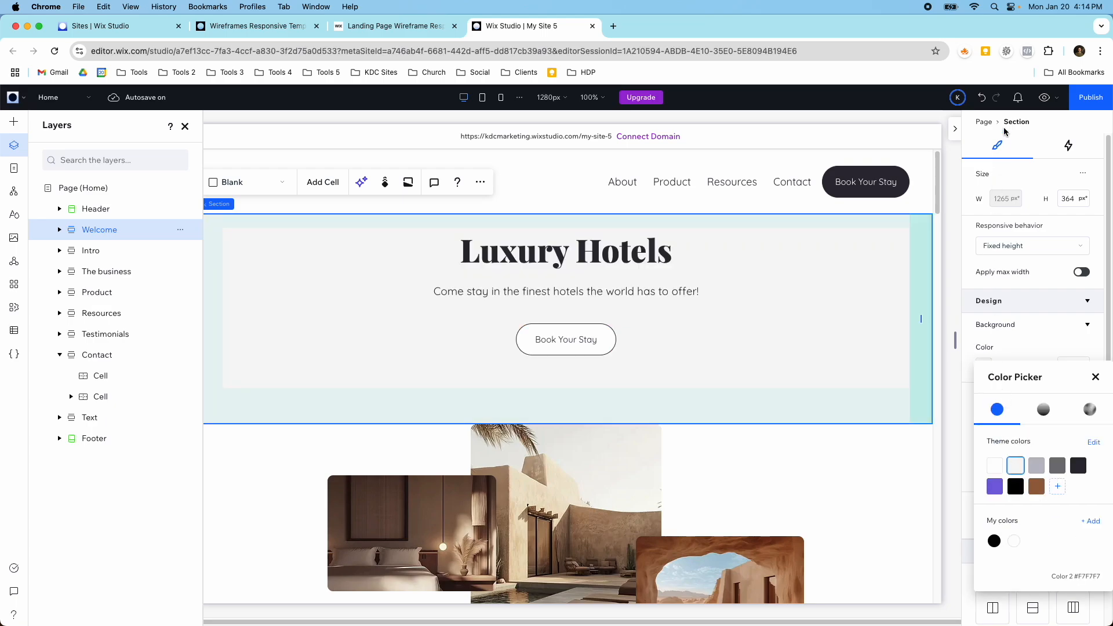
# Step: Preview the site to review the light gray hero, the moving photos and the Vision section
pyautogui.click(1043, 98)
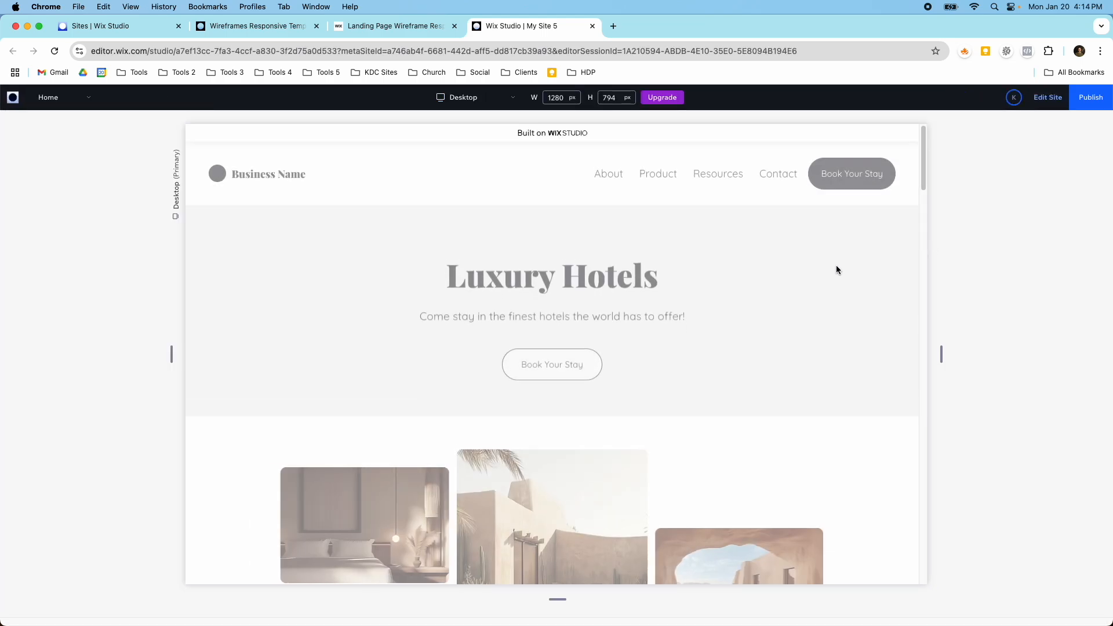
pyautogui.scroll(-10, 836, 271)
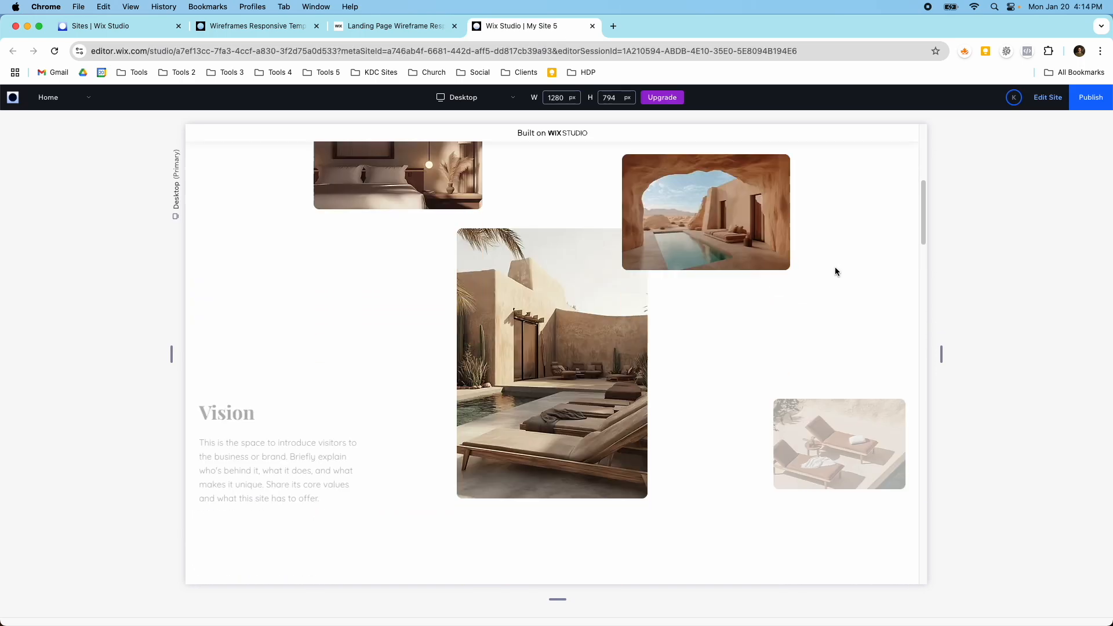
# Step: Review the rest of the previewed page from the statistics section down to the footer and return to editing
pyautogui.scroll(-10, 835, 271)
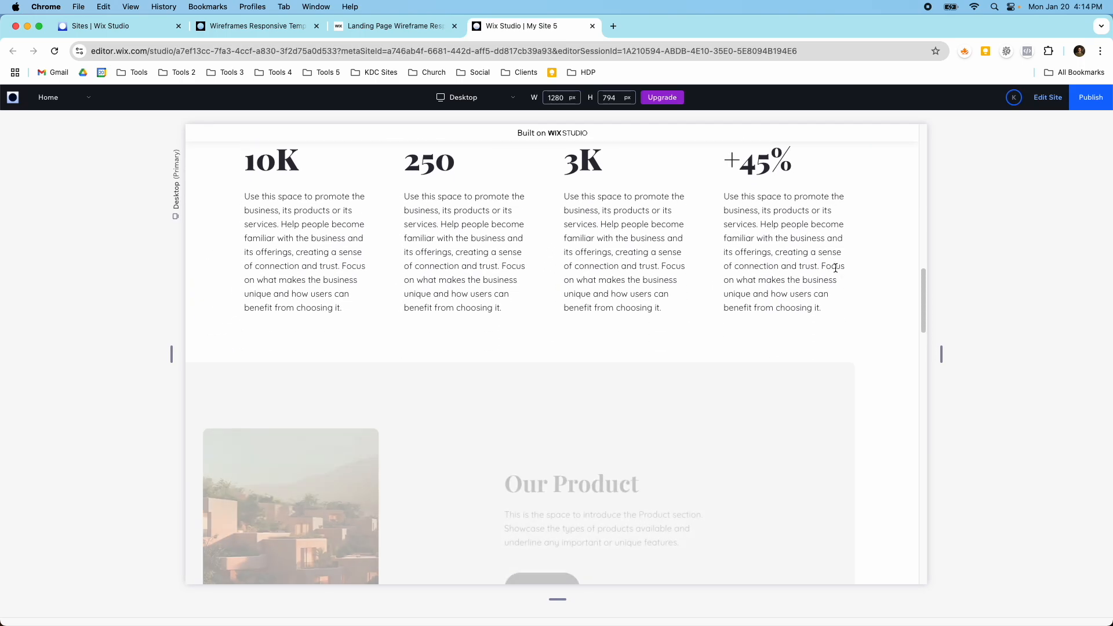
pyautogui.scroll(-10, 631, 301)
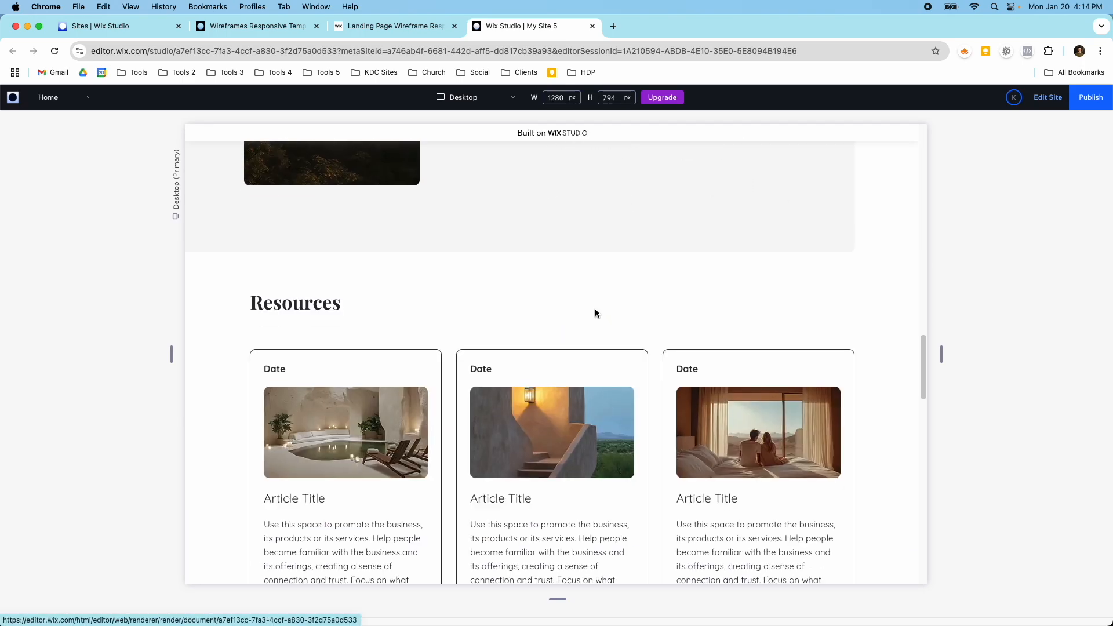
pyautogui.scroll(-10, 598, 293)
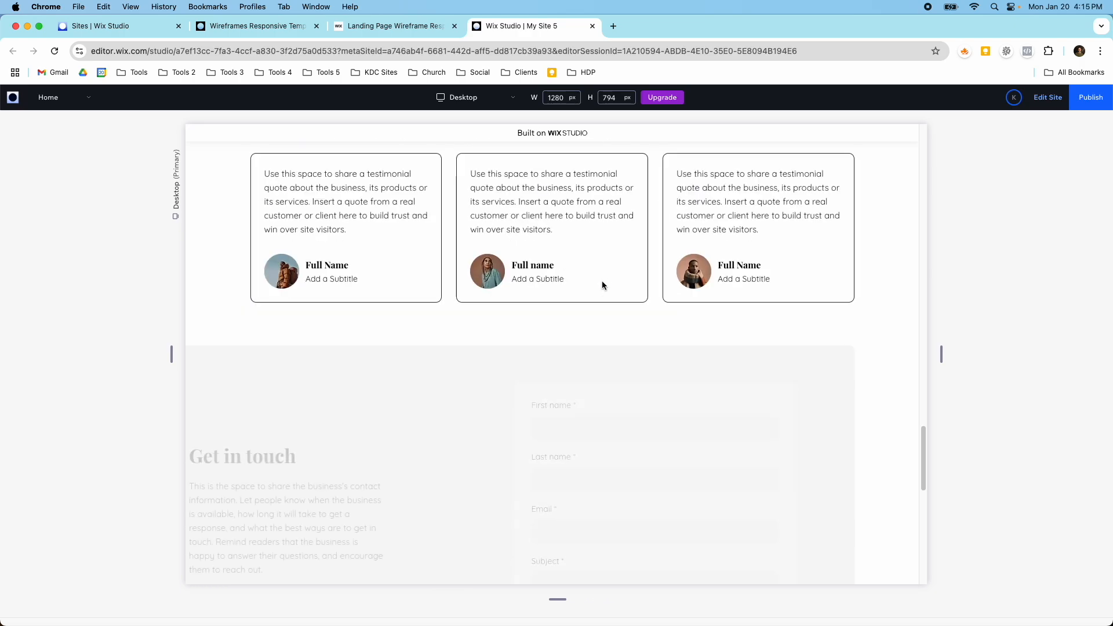
pyautogui.scroll(-10, 602, 281)
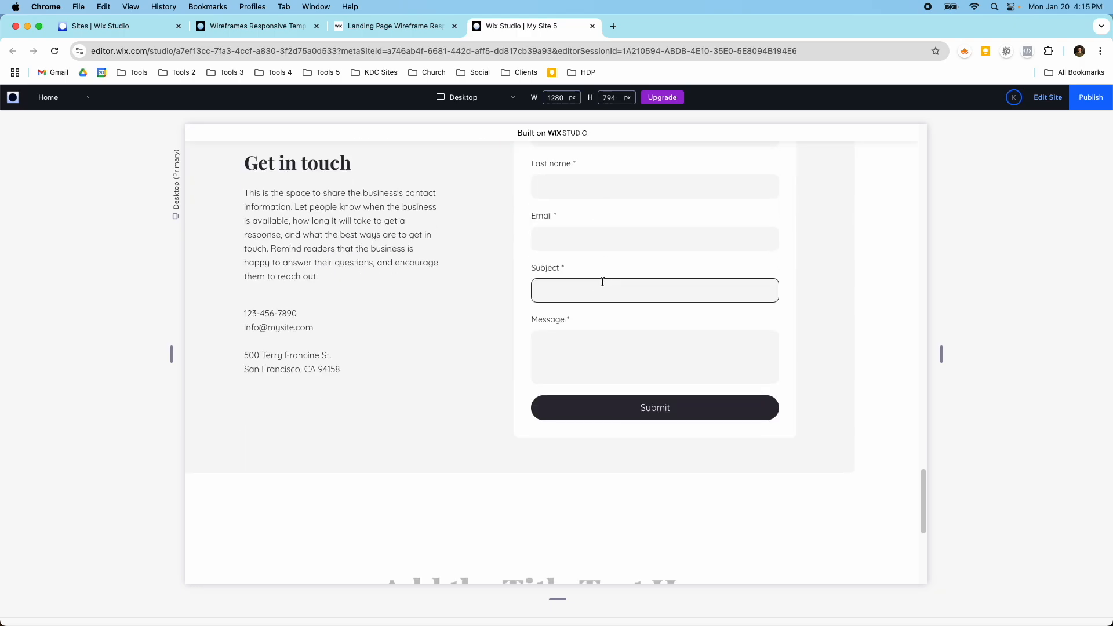
pyautogui.scroll(-1, 601, 285)
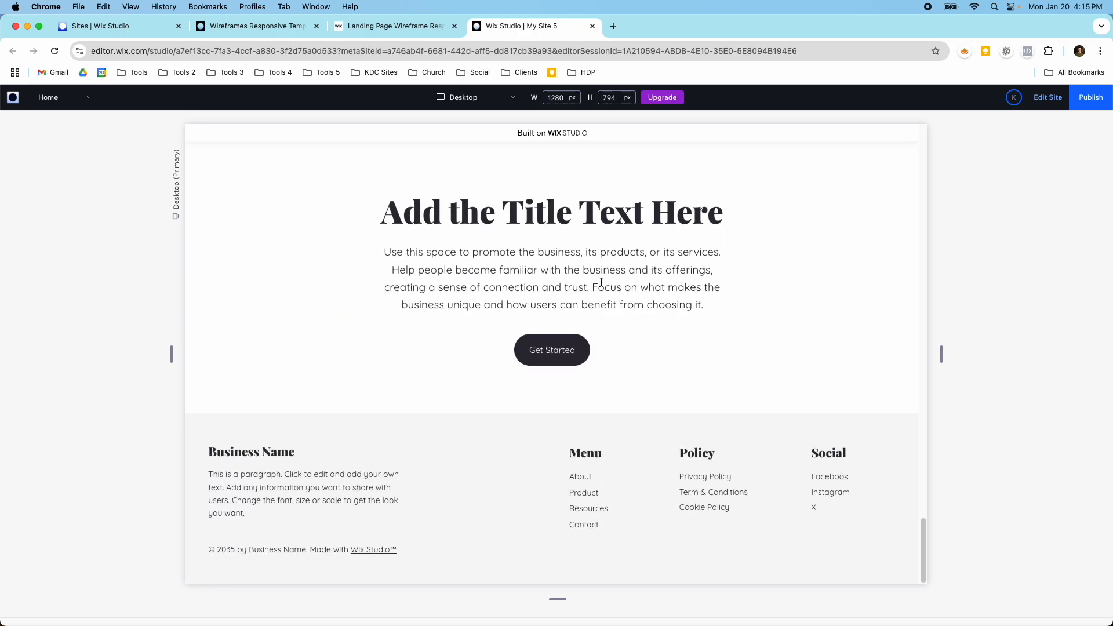
pyautogui.click(1048, 97)
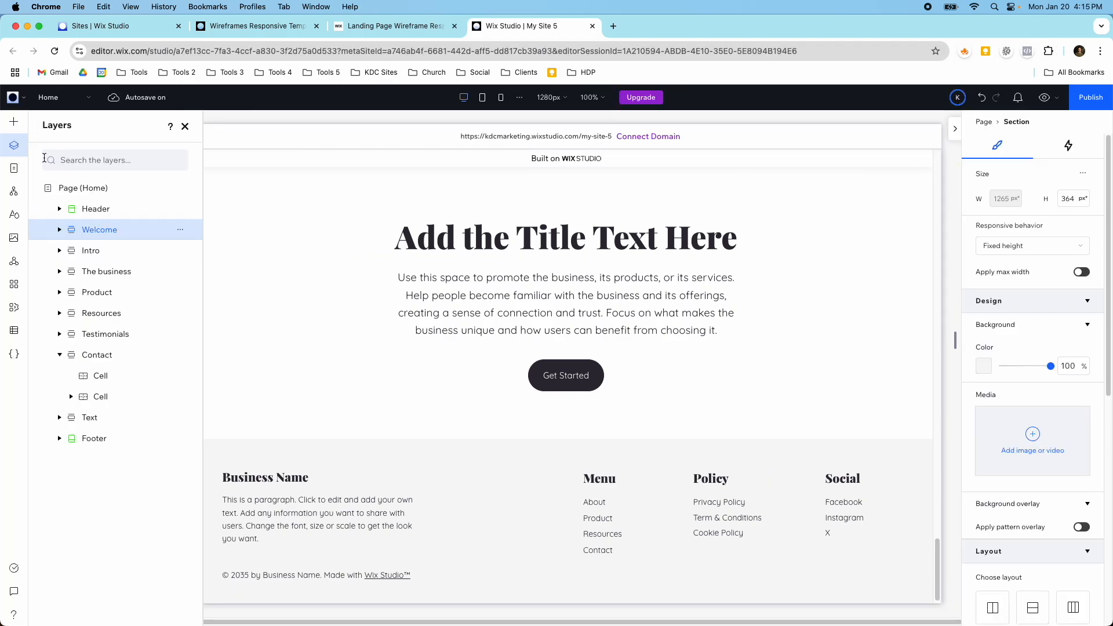
# Step: Open the site styles and review the theme colors and the typography settings
pyautogui.click(14, 218)
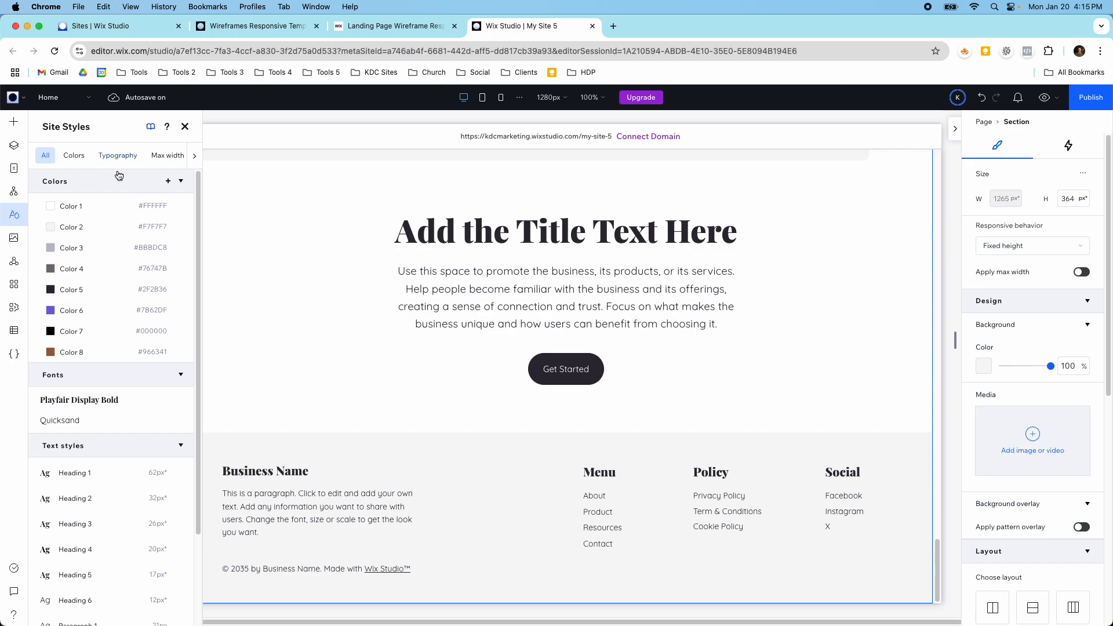
pyautogui.click(149, 156)
pyautogui.click(68, 155)
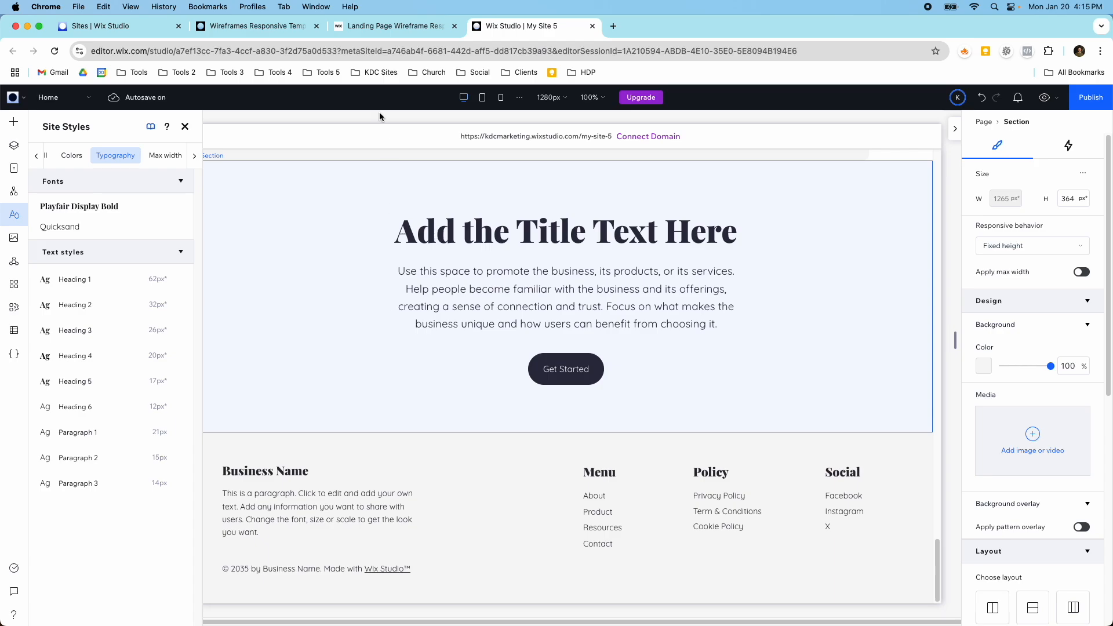
# Step: Look through the Responsive Wireframes Templates and the original Landing Page Wireframe for comparison, and return to the My Site 5 editor
pyautogui.click(255, 26)
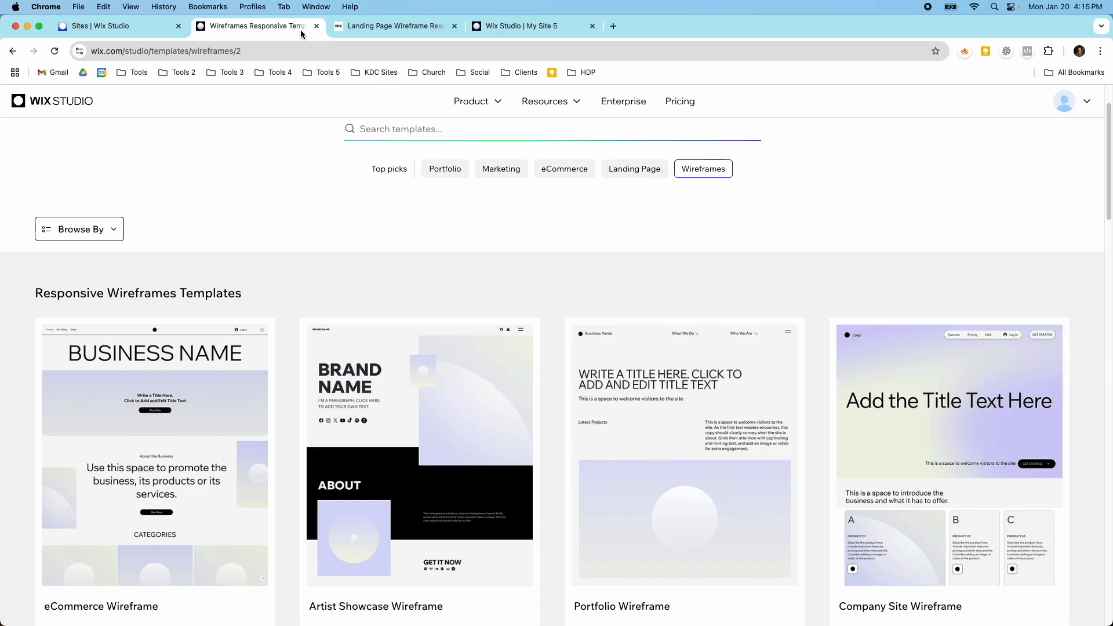
pyautogui.scroll(-4, 381, 258)
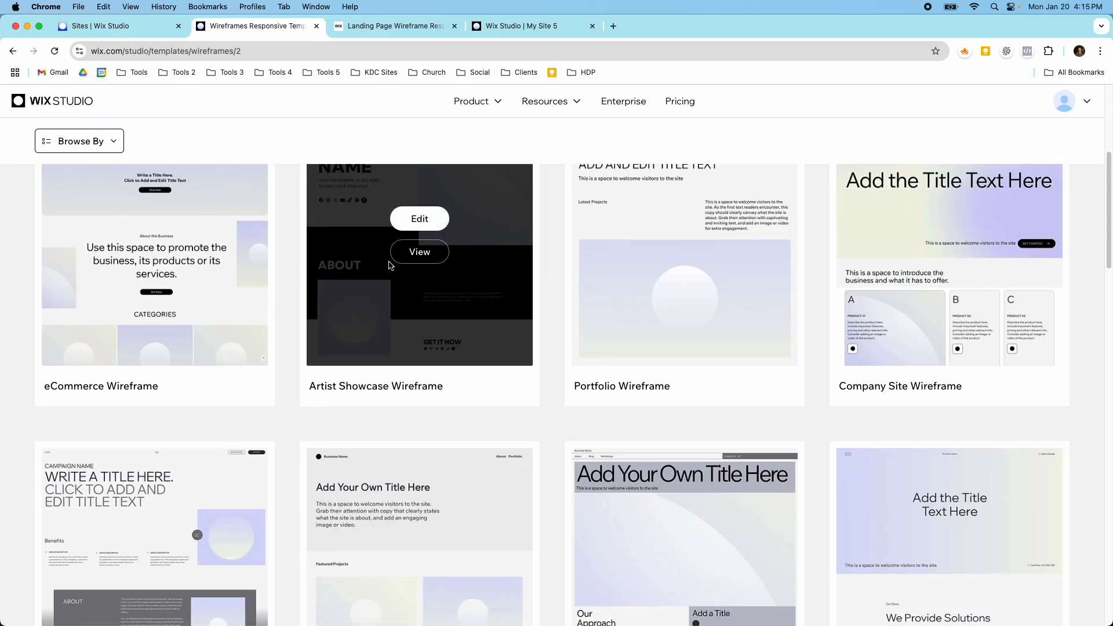
pyautogui.scroll(-8, 389, 265)
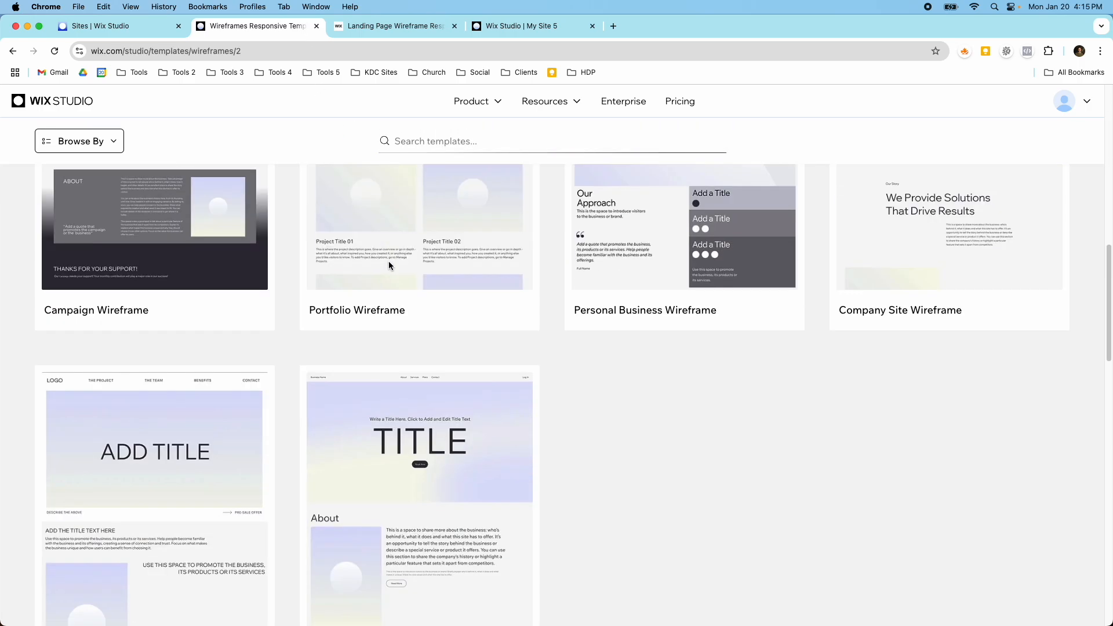
pyautogui.scroll(14, 389, 265)
pyautogui.scroll(-20, 389, 262)
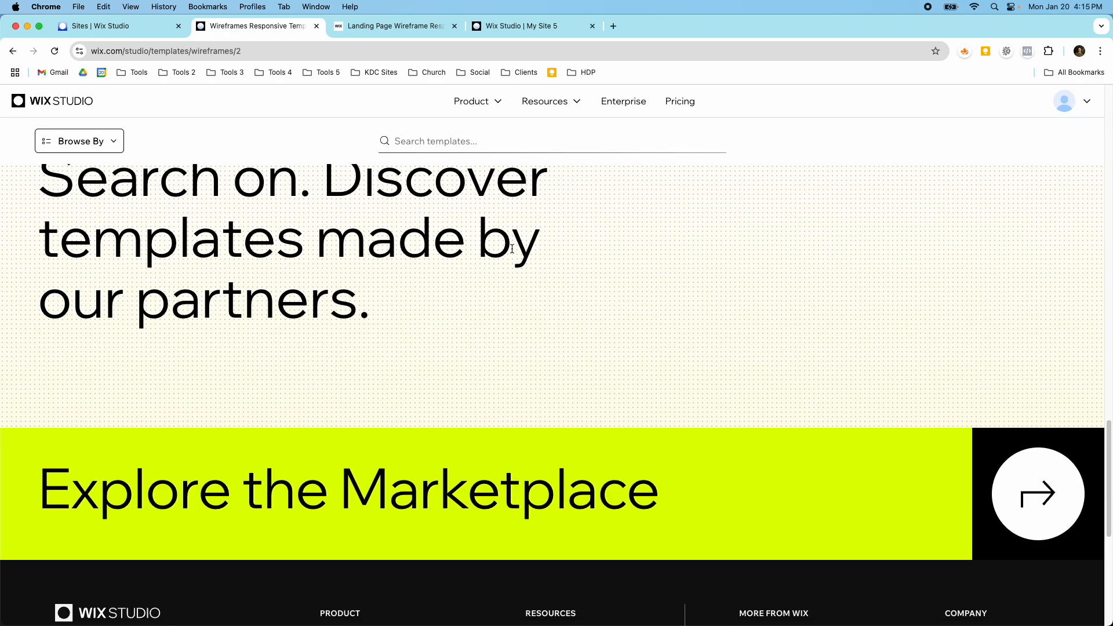
pyautogui.scroll(9, 427, 348)
pyautogui.click(423, 25)
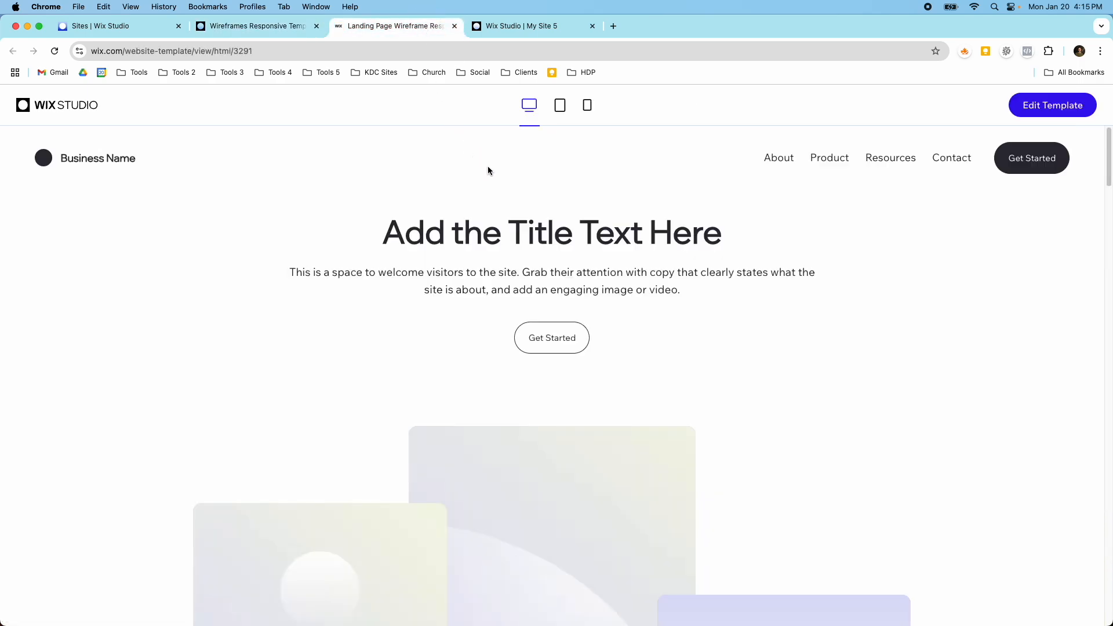
pyautogui.click(527, 28)
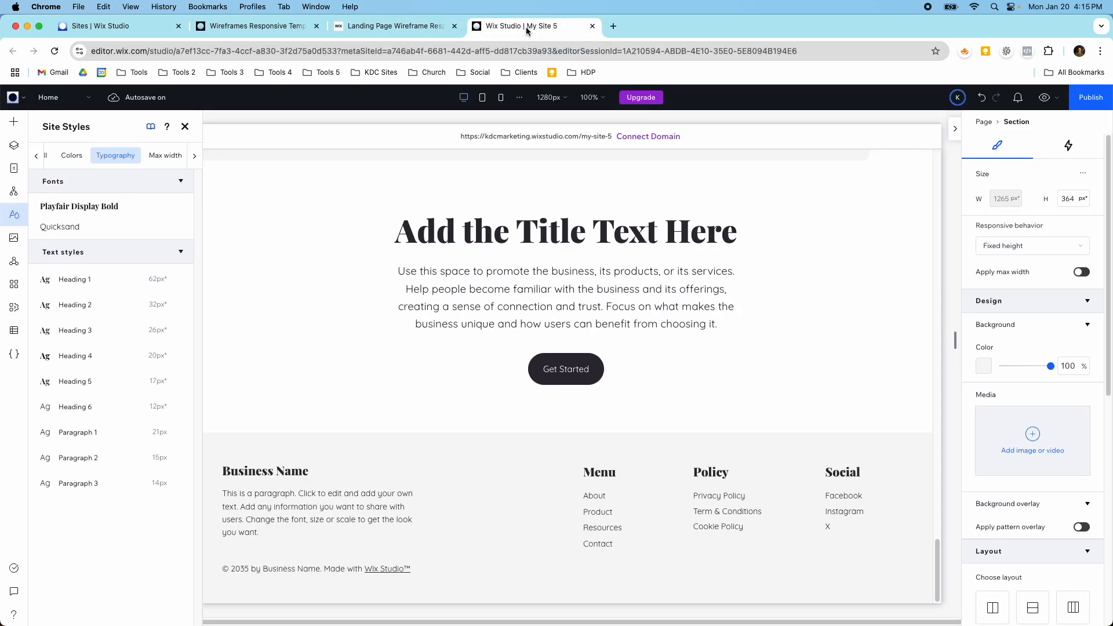